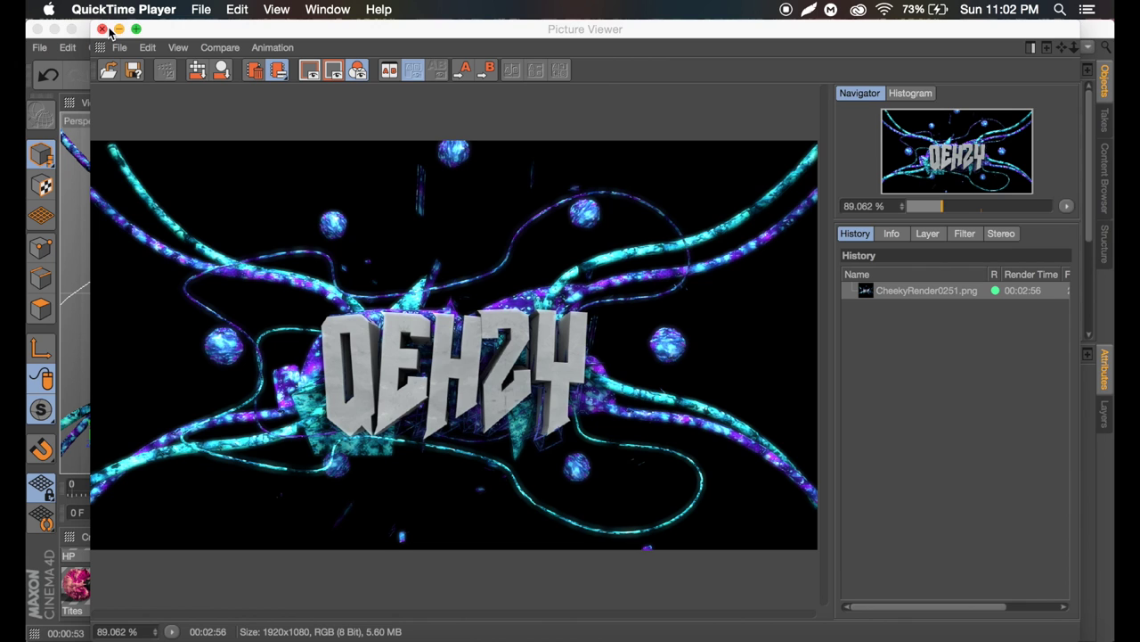
Close the rendered image and collapse the Array and both Atom Array hierarchies
left_click(102, 30)
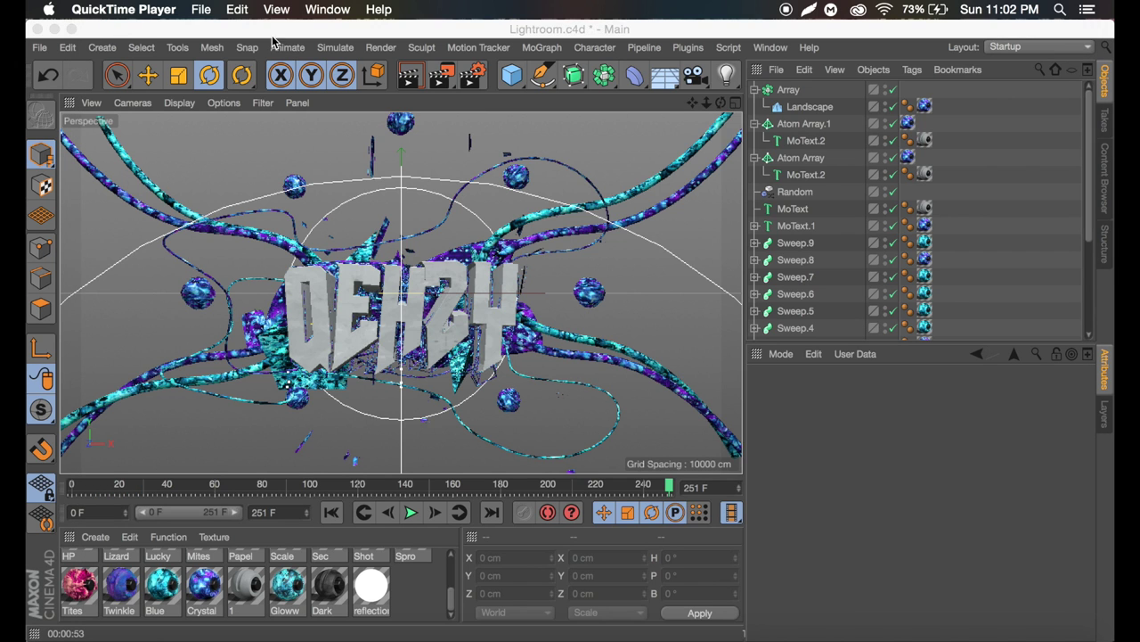
left_click(755, 90)
left_click(756, 90)
left_click(756, 106)
left_click(755, 124)
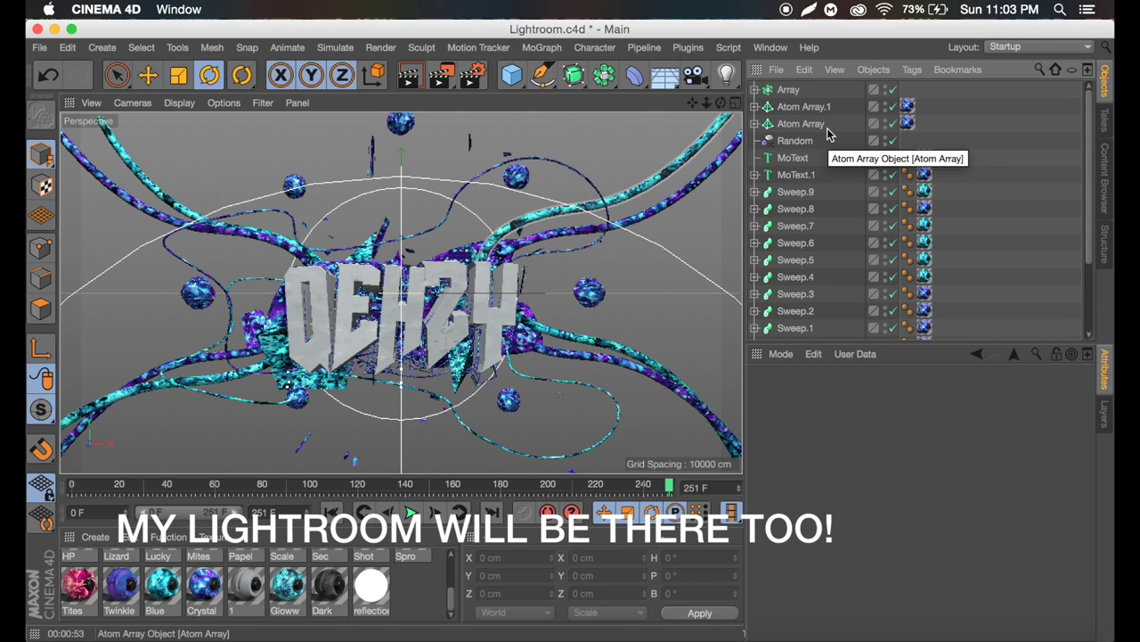
Group all objects from Array through Subdivision Surface under a null and hide it in the editor and renderer
left_click(788, 90)
scroll(826, 196, "down", 3)
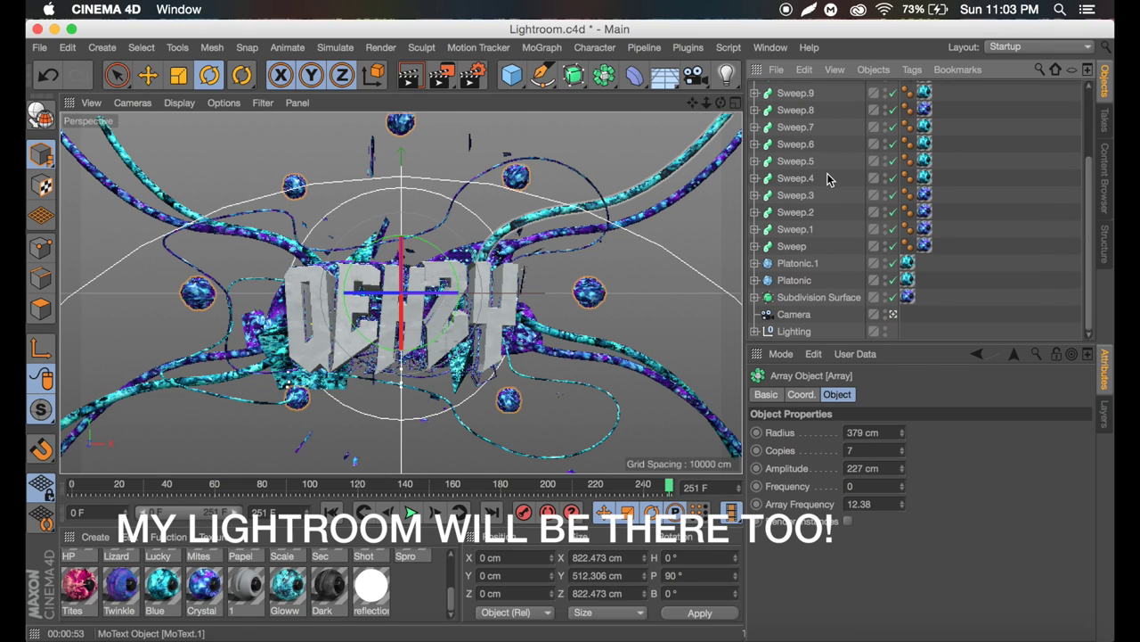
left_click(809, 297, "shift")
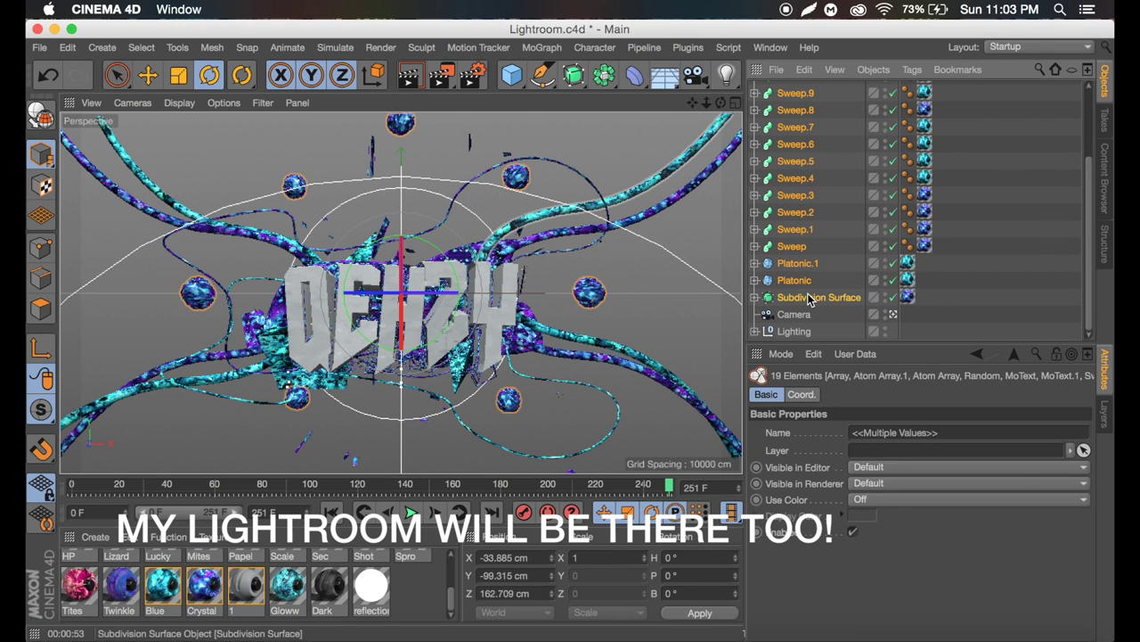
right_click(809, 297)
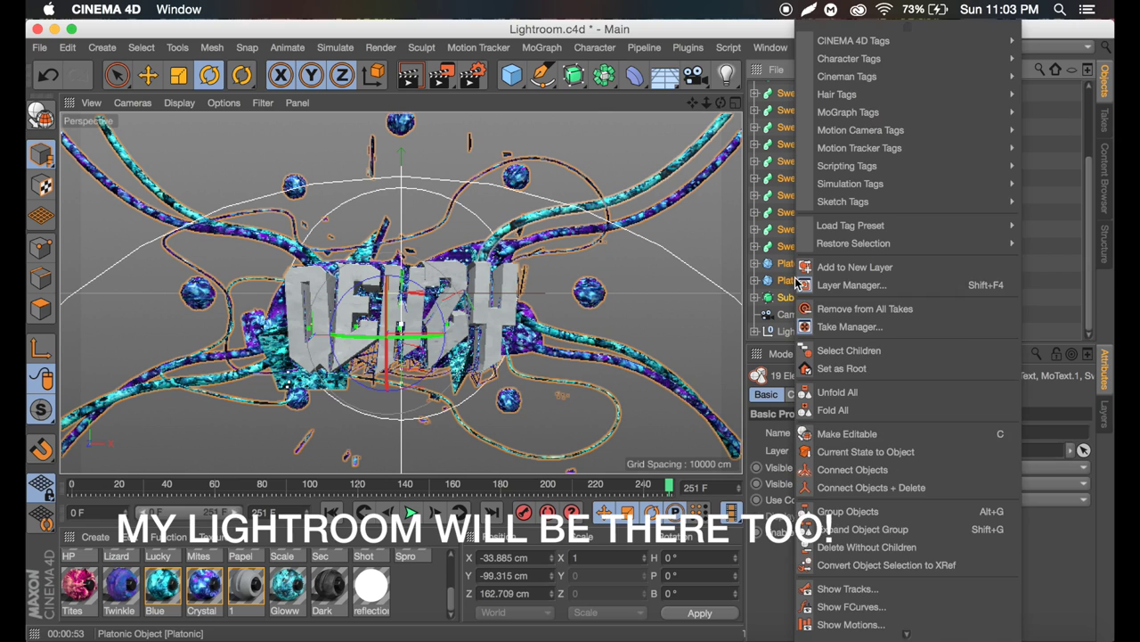
left_click(891, 508)
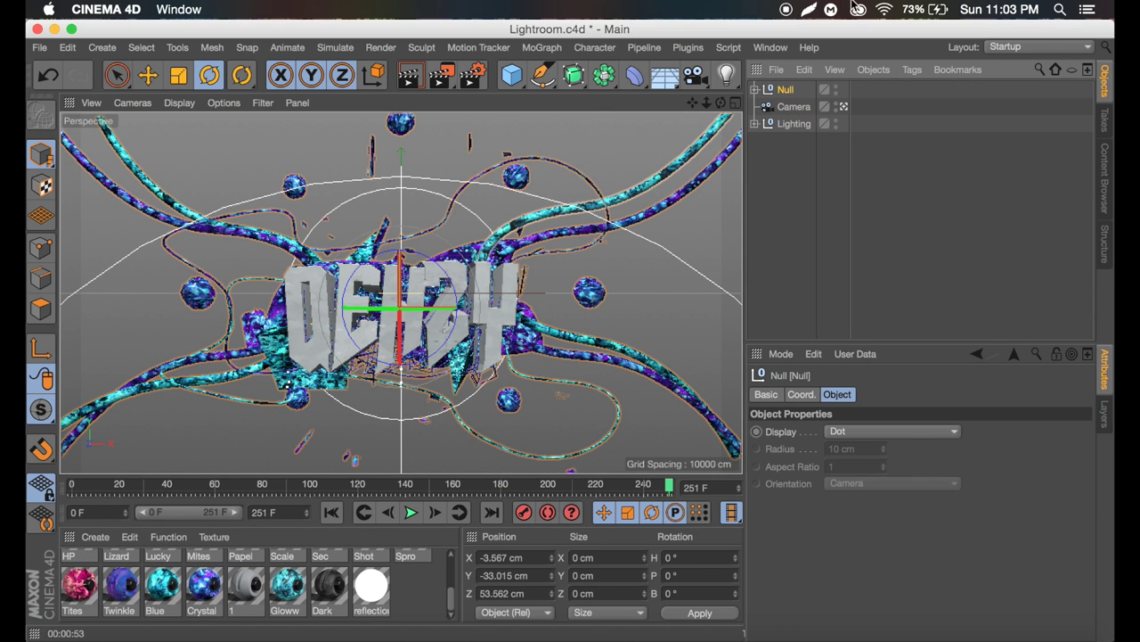
left_click(837, 89)
Add a MoText object reading QEHZY with Middle alignment and a depth of 120 cm
left_click(542, 47)
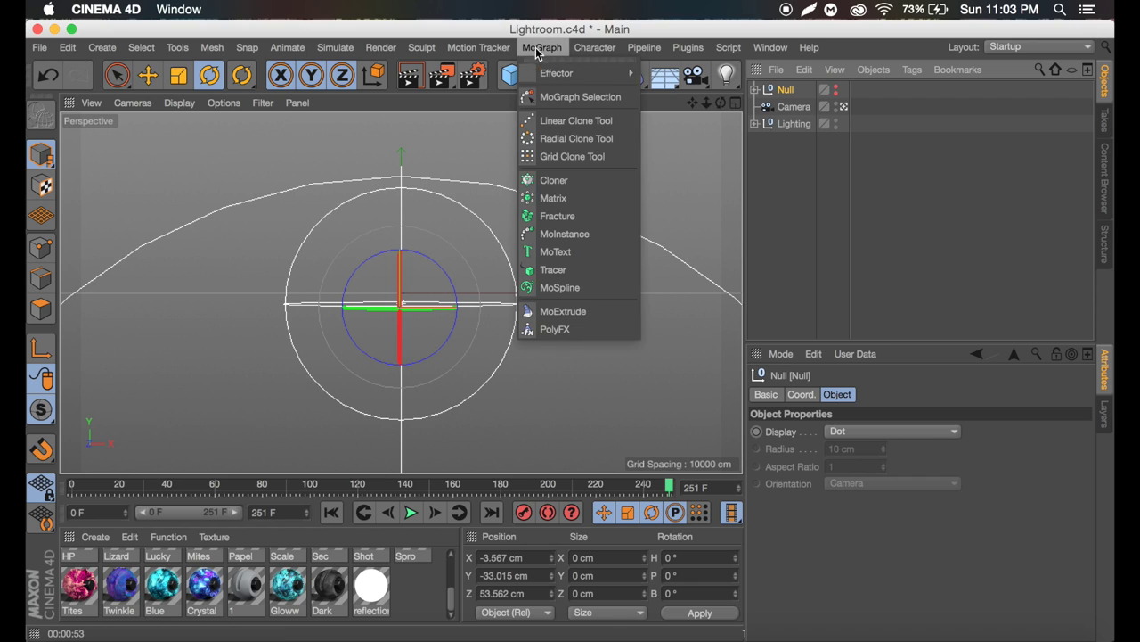
left_click(567, 250)
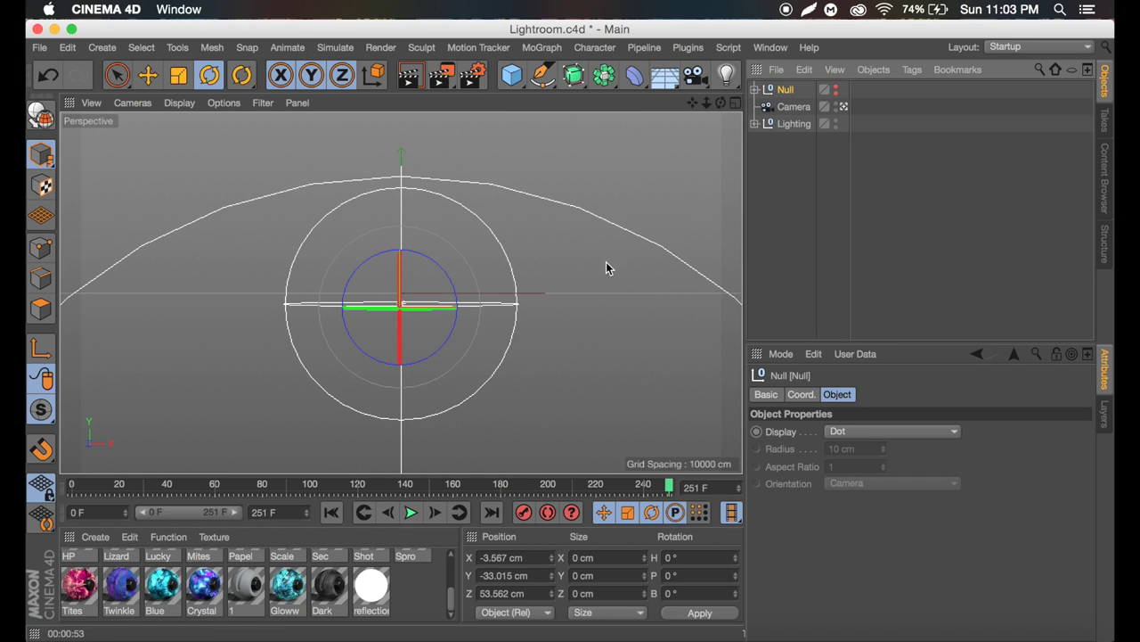
left_click(833, 473)
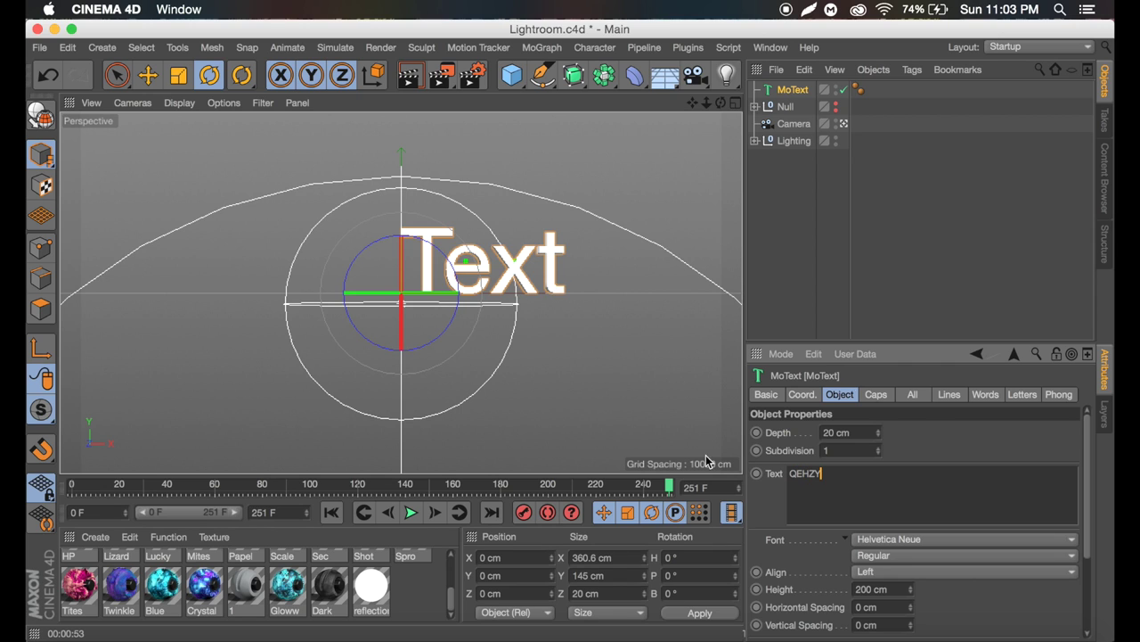
left_click(918, 571)
left_click(906, 604)
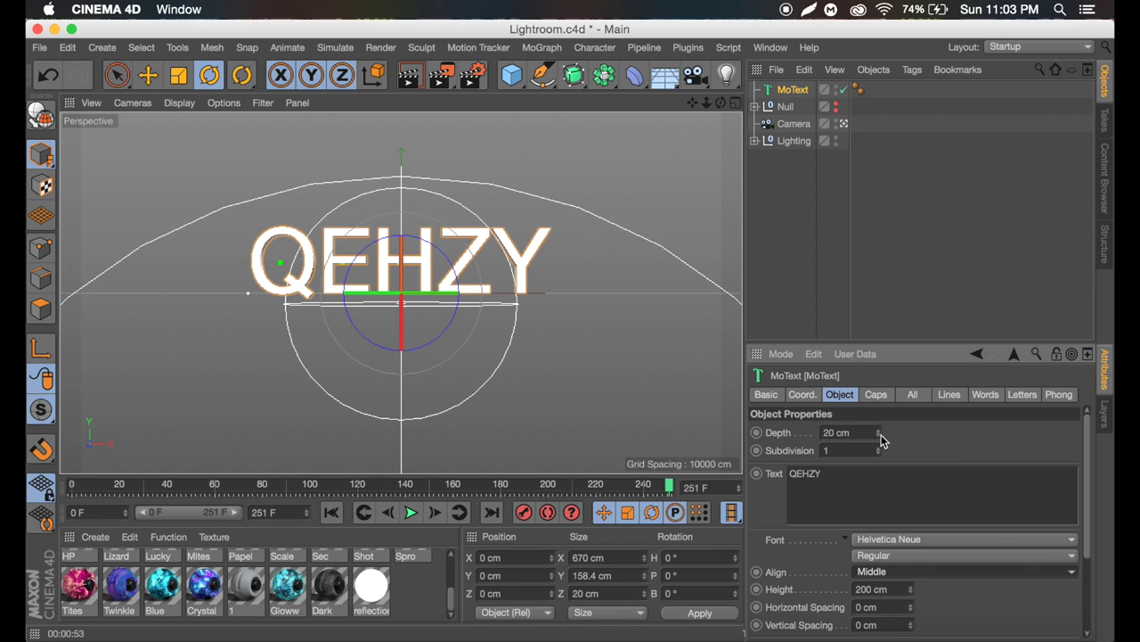
left_click_drag(880, 436, 880, 379)
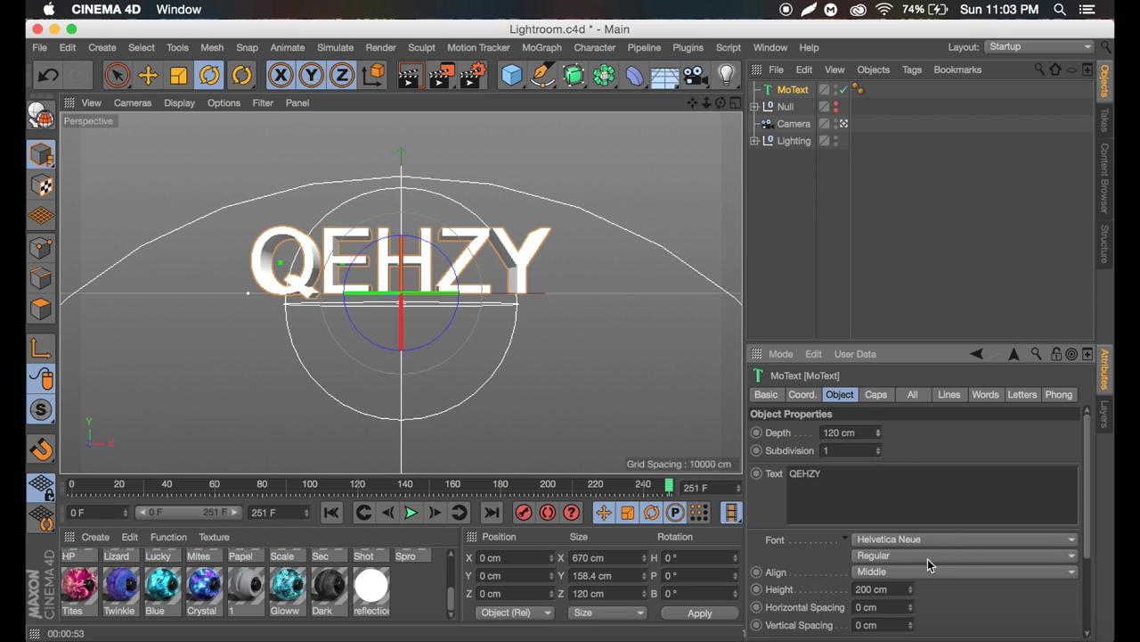
Set the text's start and end caps to Fillet Cap with a 1 cm radius each
left_click(873, 395)
left_click(921, 431)
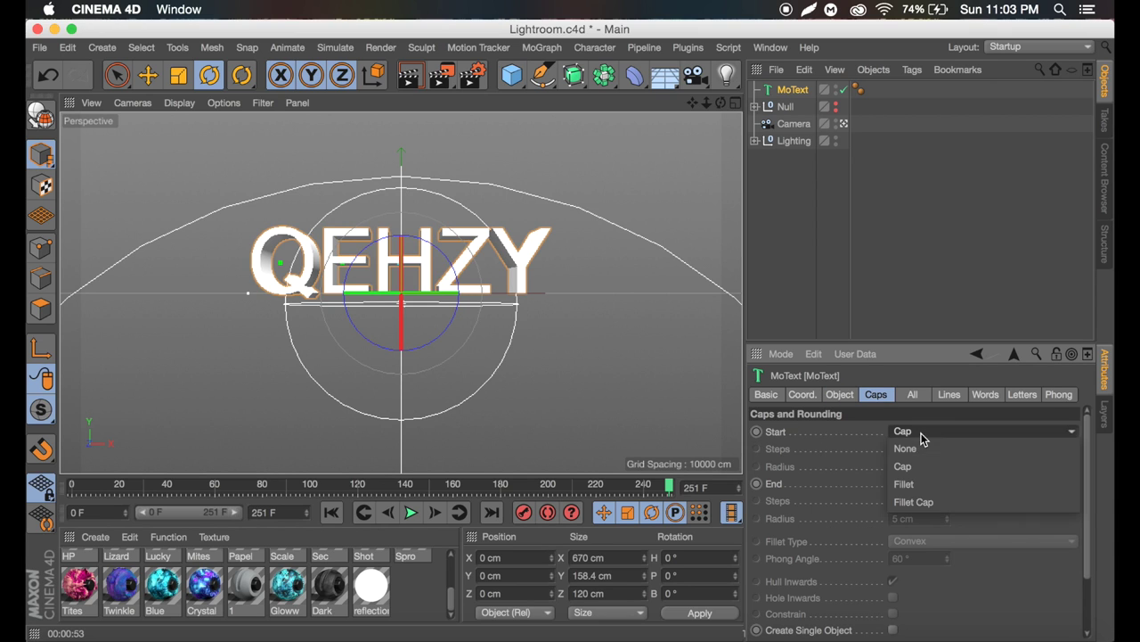
left_click(929, 501)
left_click(935, 482)
left_click(929, 552)
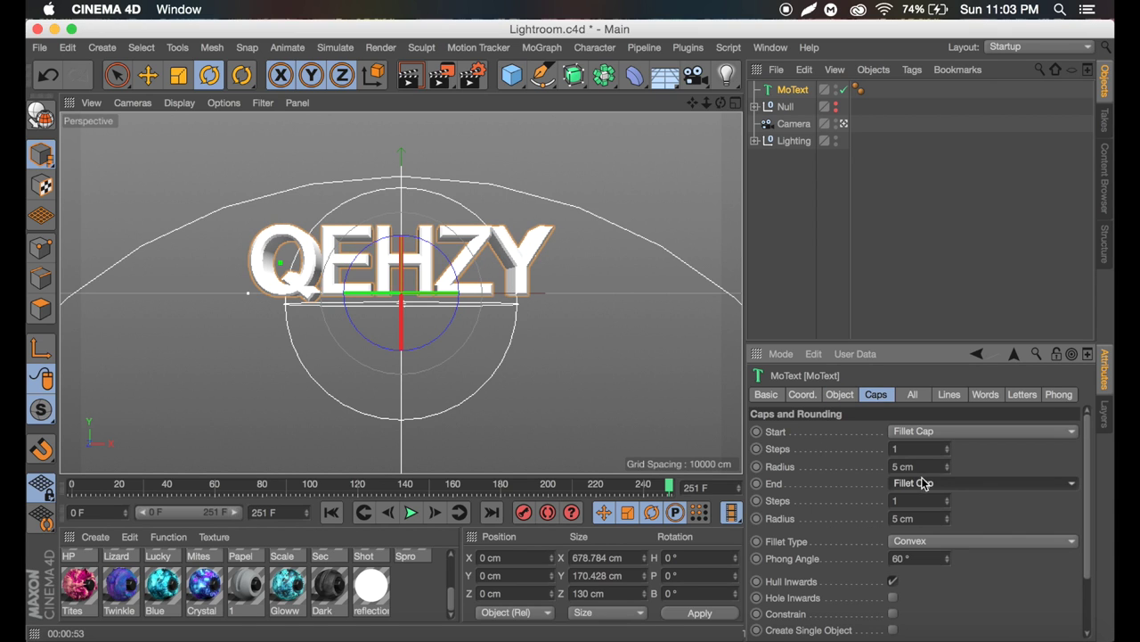
left_click(921, 464)
type("11")
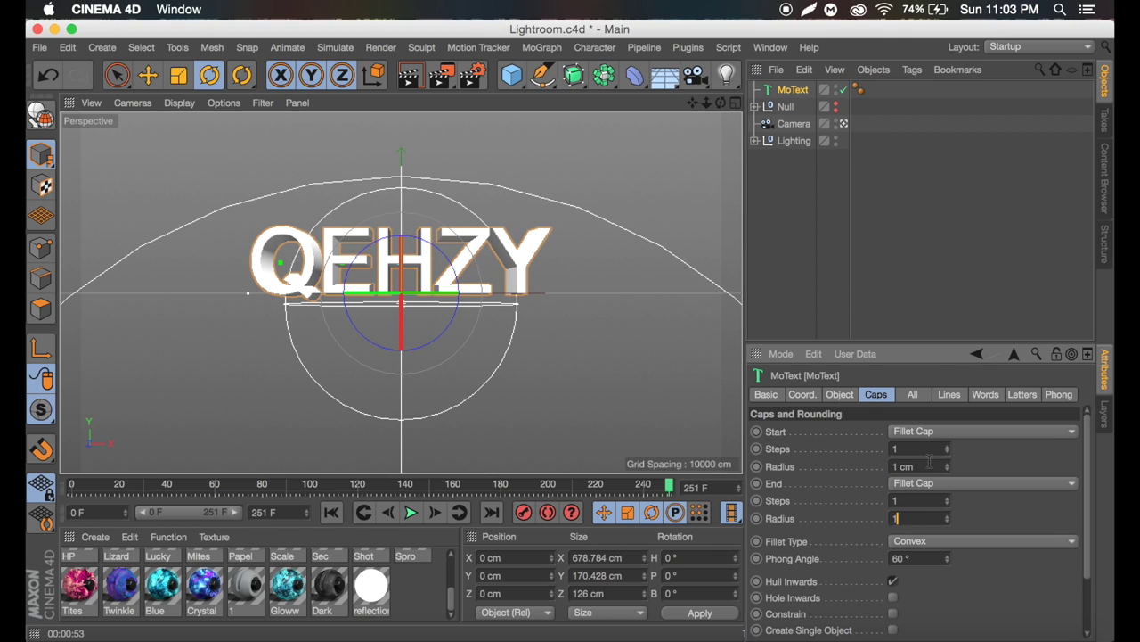
key("Return")
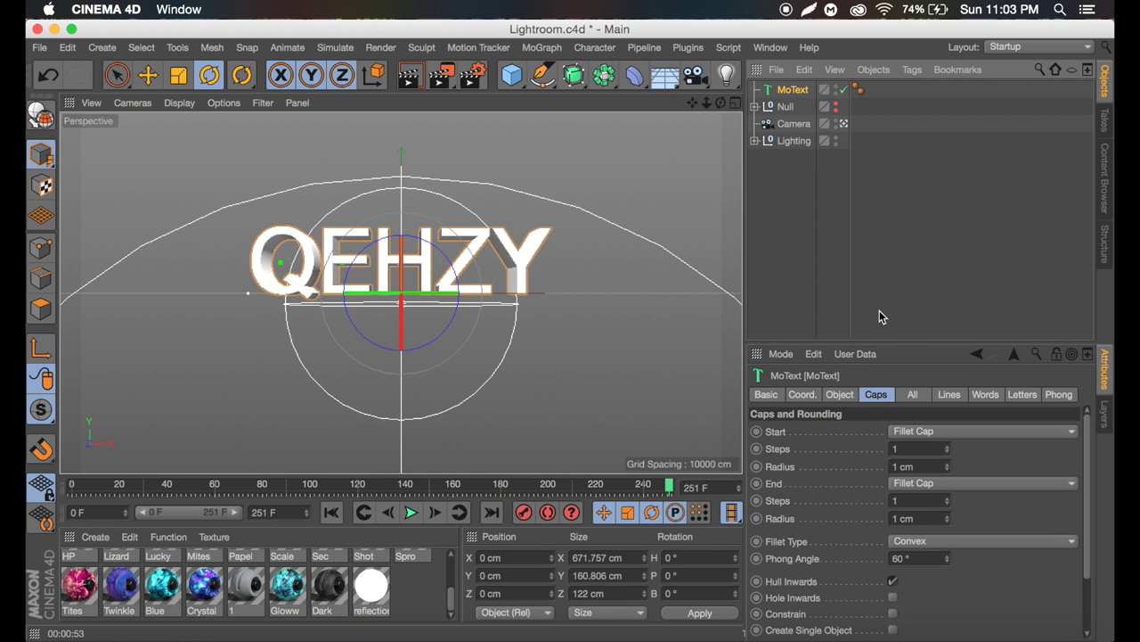
Change the QEHZY text's font to AmazDooMLeft
left_click(851, 401)
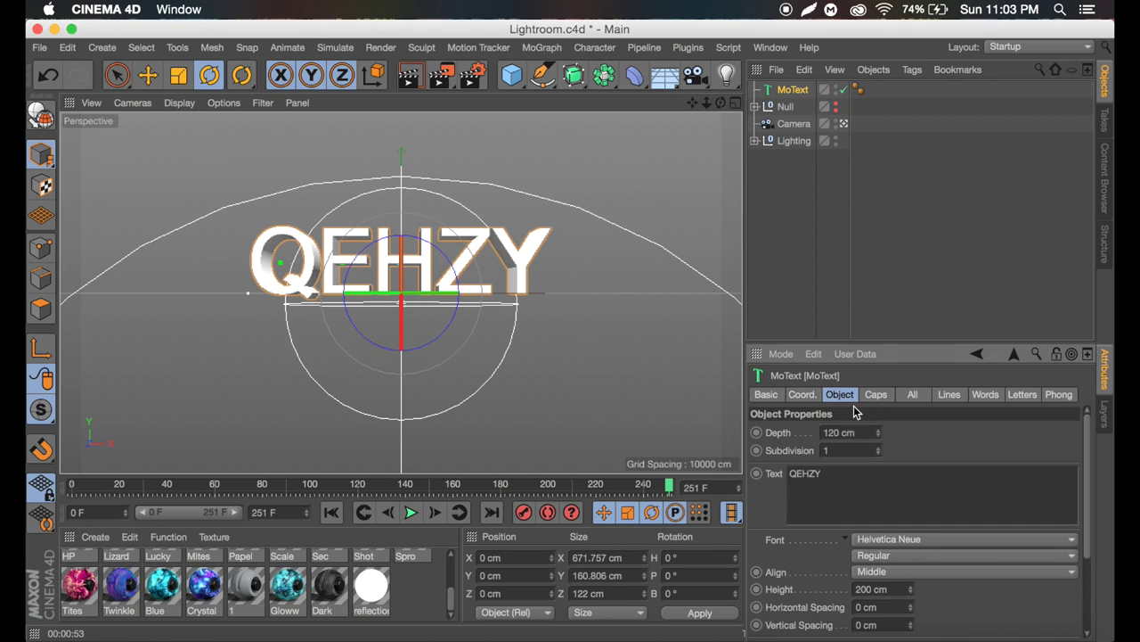
left_click(922, 540)
scroll(762, 31, "up", 15)
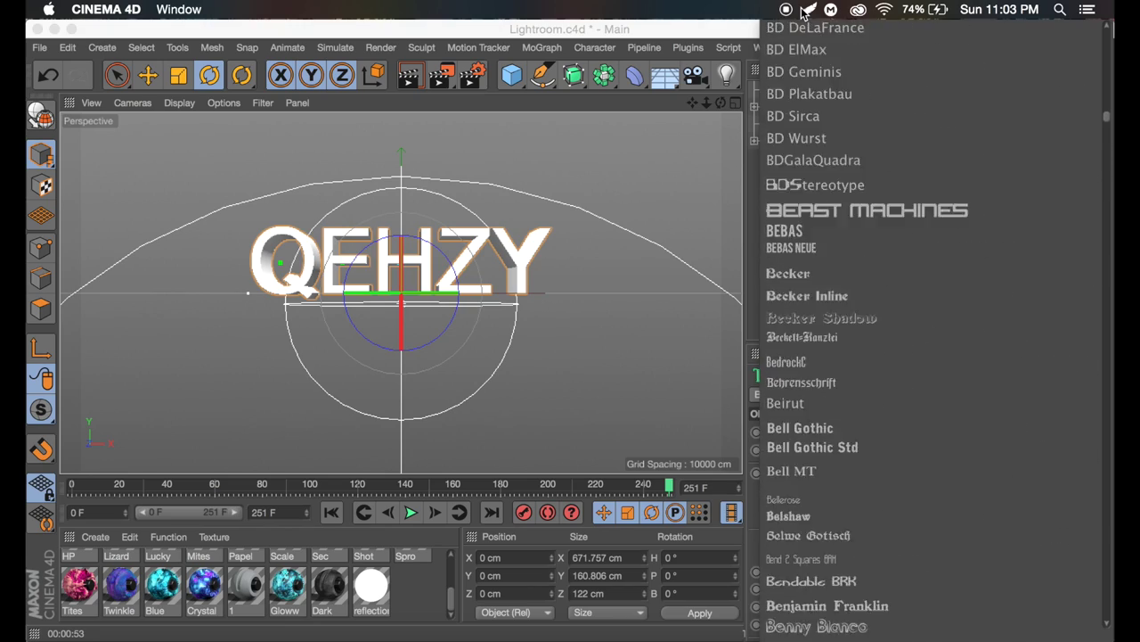
scroll(816, 77, "up", 5)
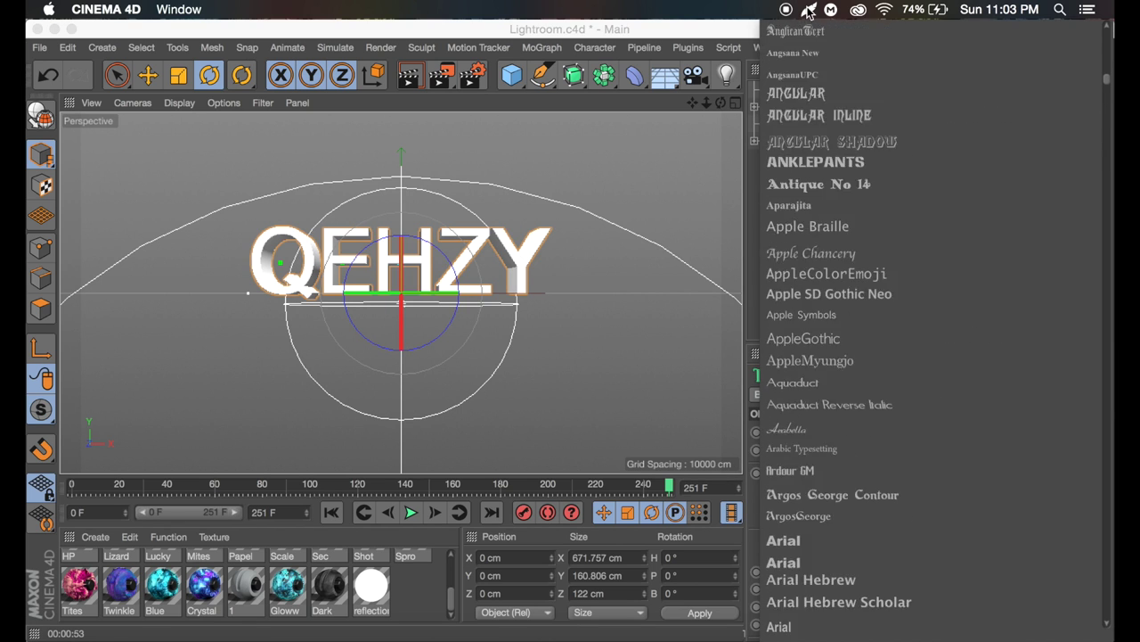
scroll(816, 54, "up", 10)
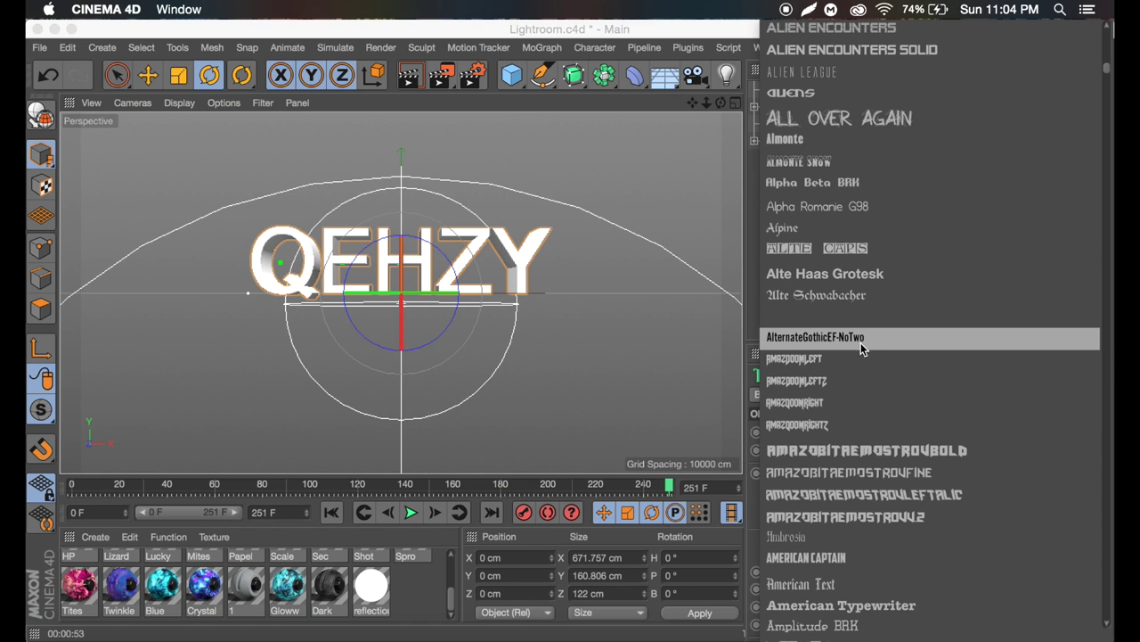
left_click(827, 359)
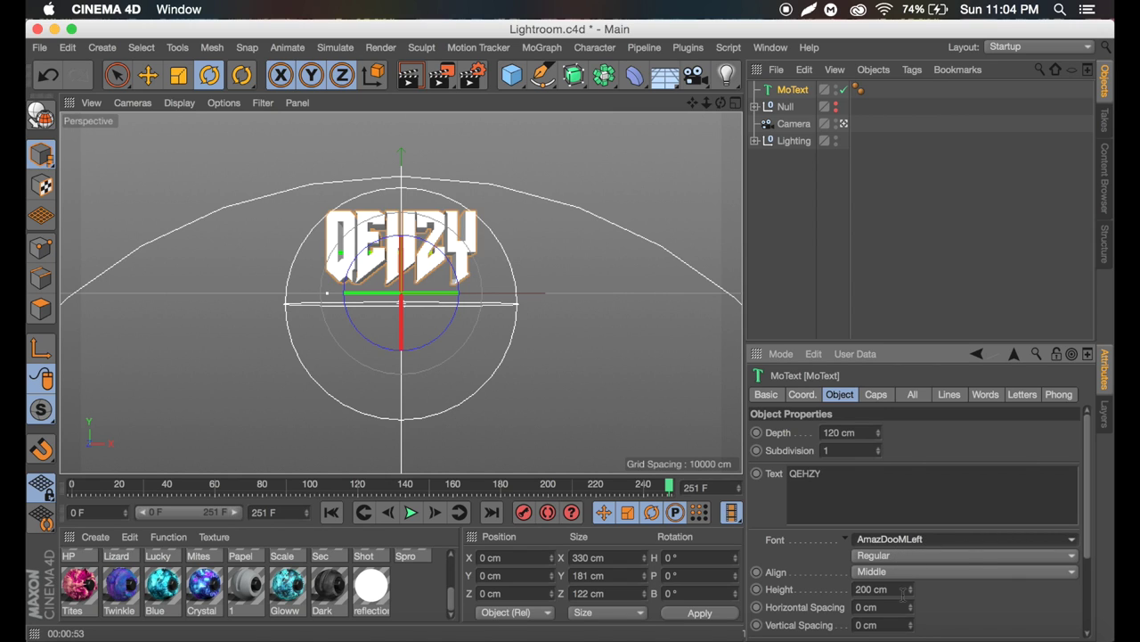
Scale the text up to about 513 by 282 cm and lower it to about -179 cm in Y, centring it in view
left_click(148, 75)
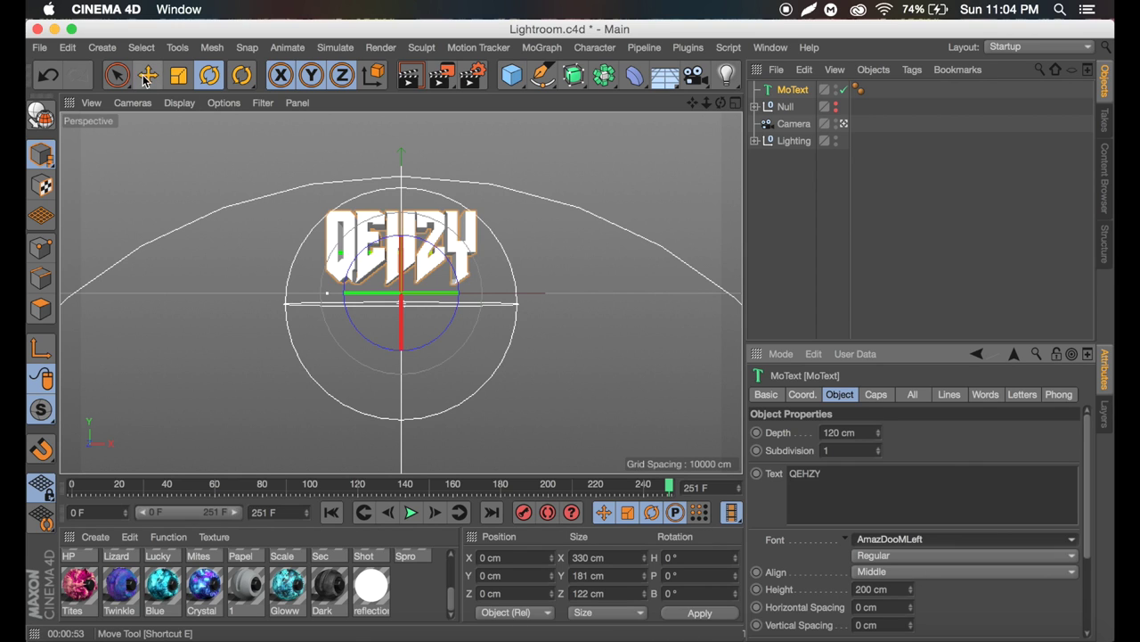
left_click_drag(401, 199, 396, 248)
left_click(178, 75)
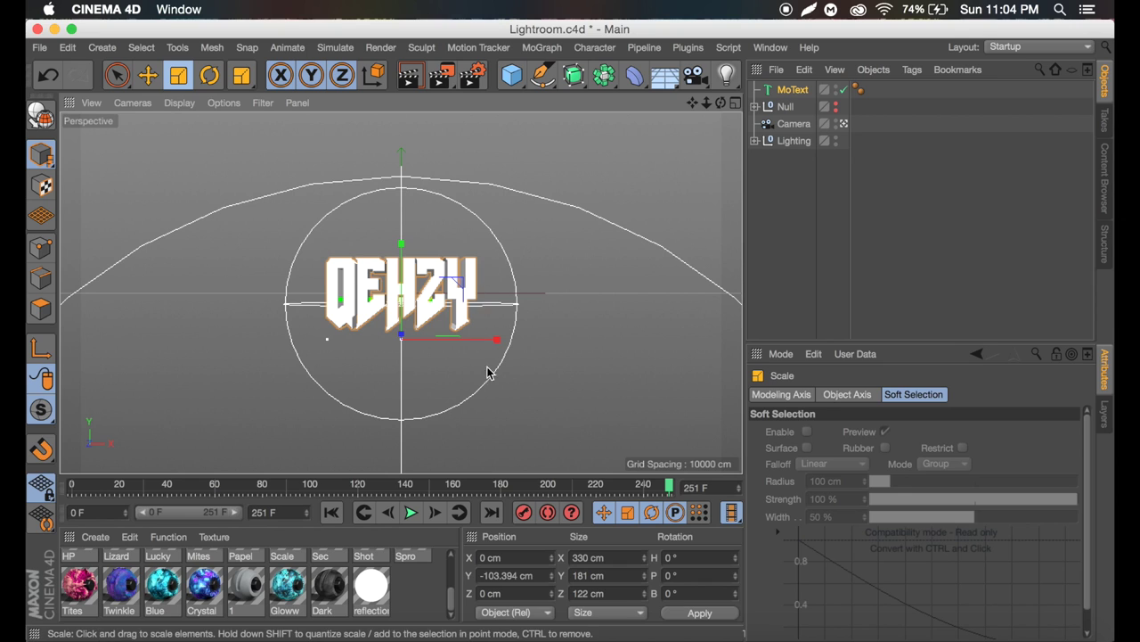
left_click_drag(463, 288, 527, 286)
key("e")
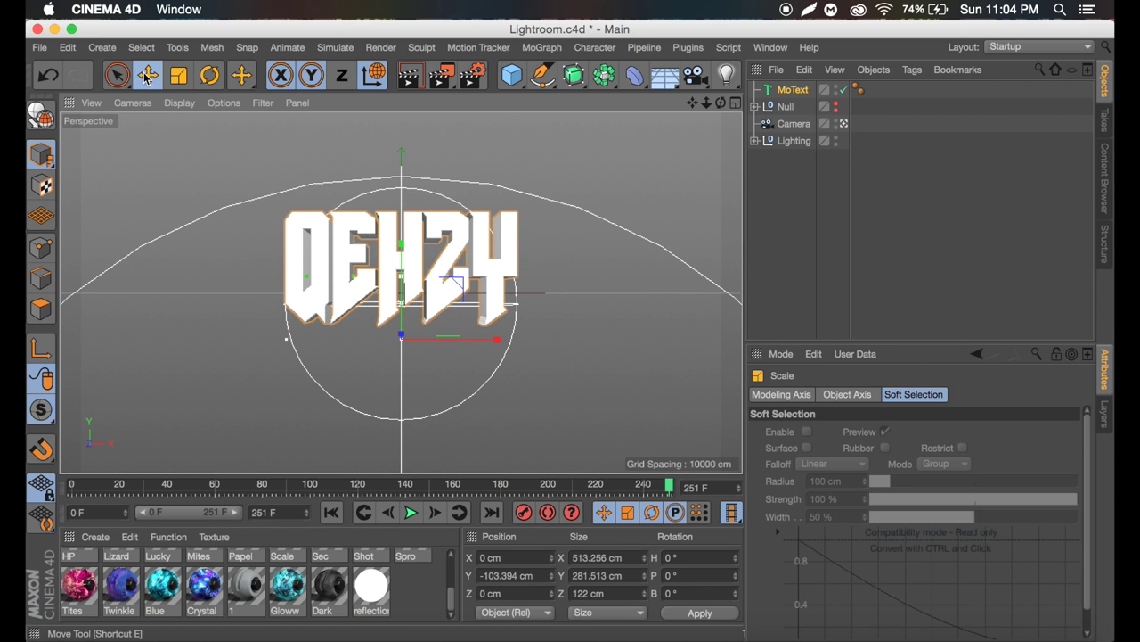
left_click_drag(405, 256, 406, 292)
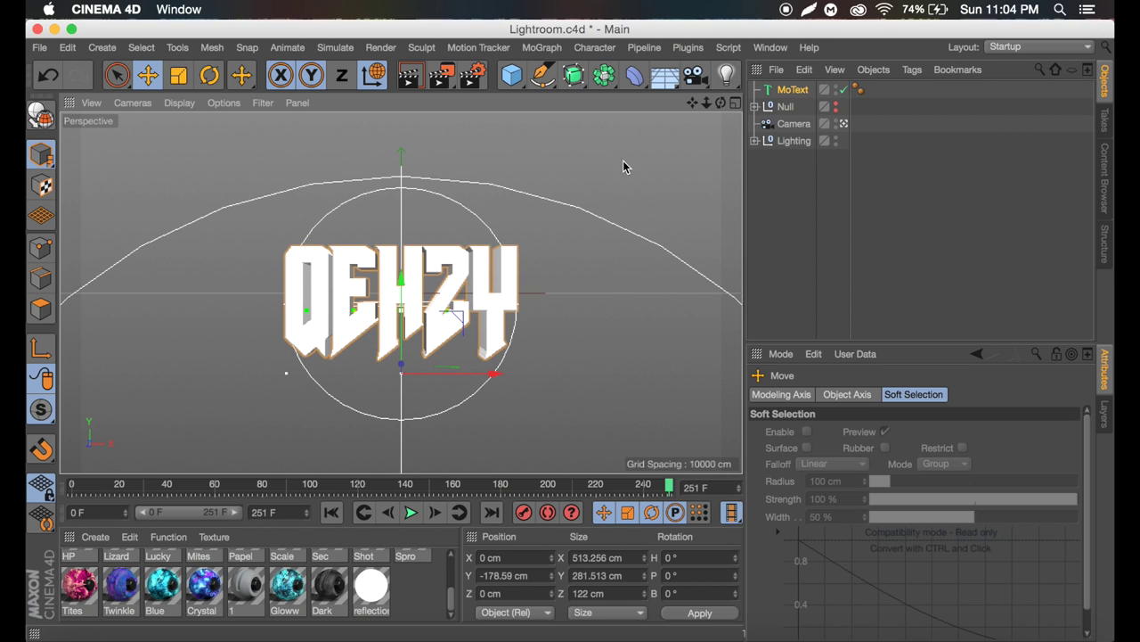
Apply the grey material 1 to the MoText object
left_click(793, 89)
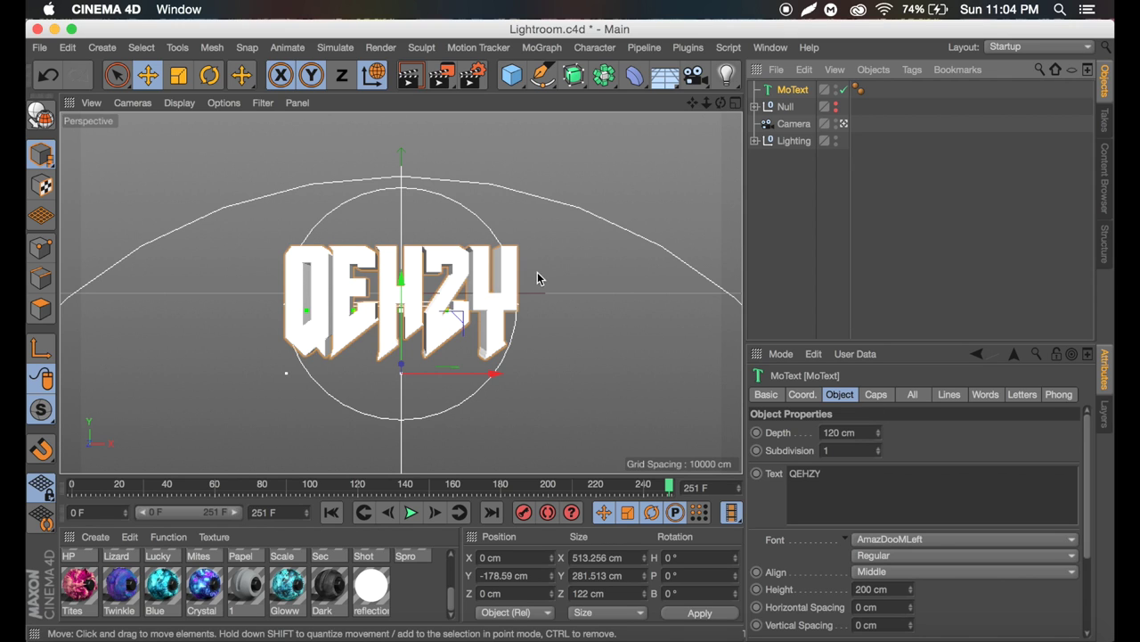
left_click(871, 247)
left_click(792, 89)
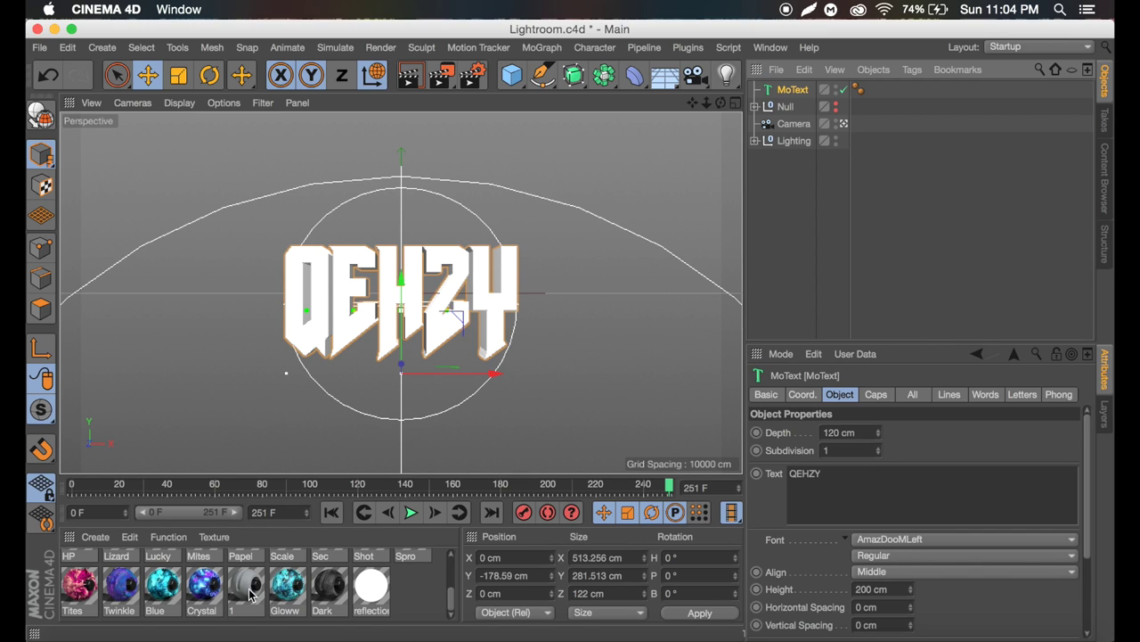
left_click_drag(250, 588, 800, 95)
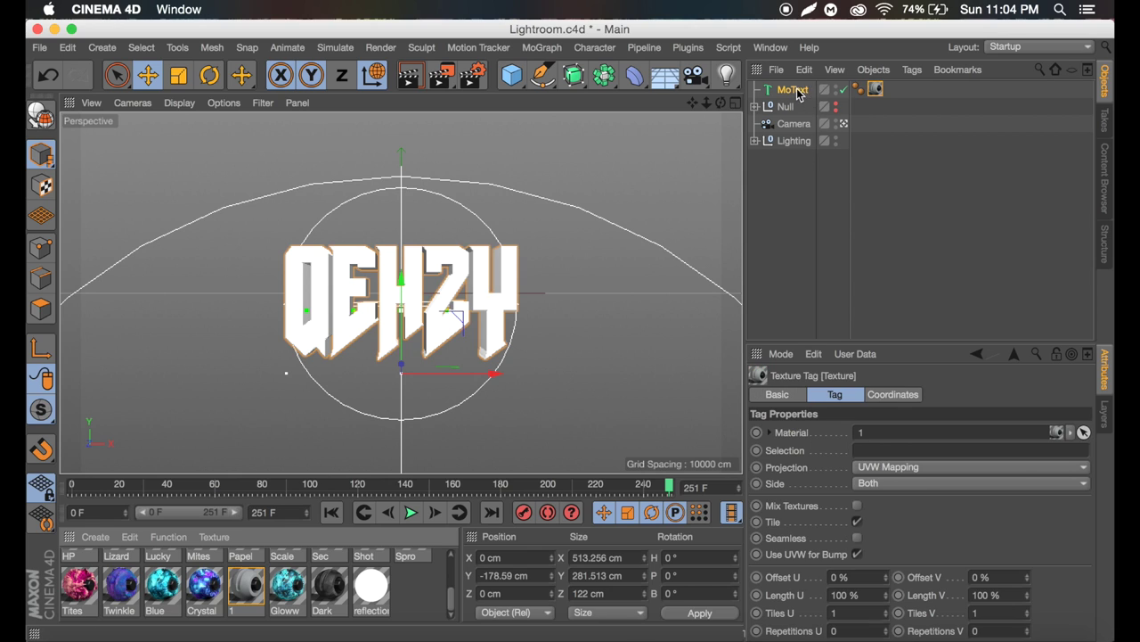
Examine the Grunge material presets in the content library and the color settings of material 1
left_click(1105, 173)
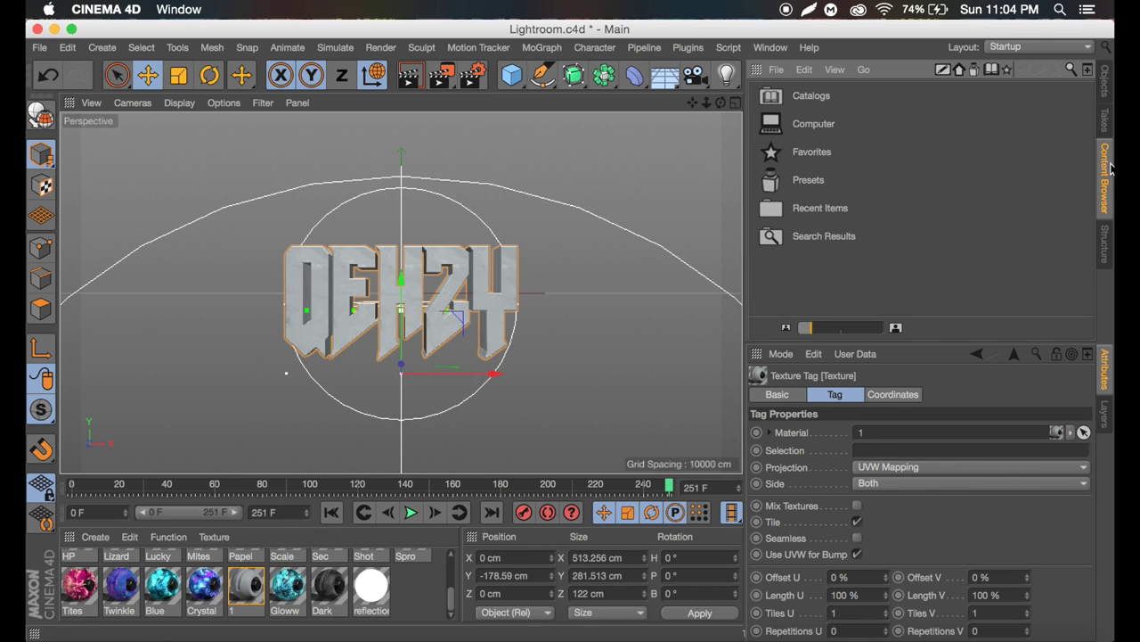
double_click(799, 183)
double_click(853, 217)
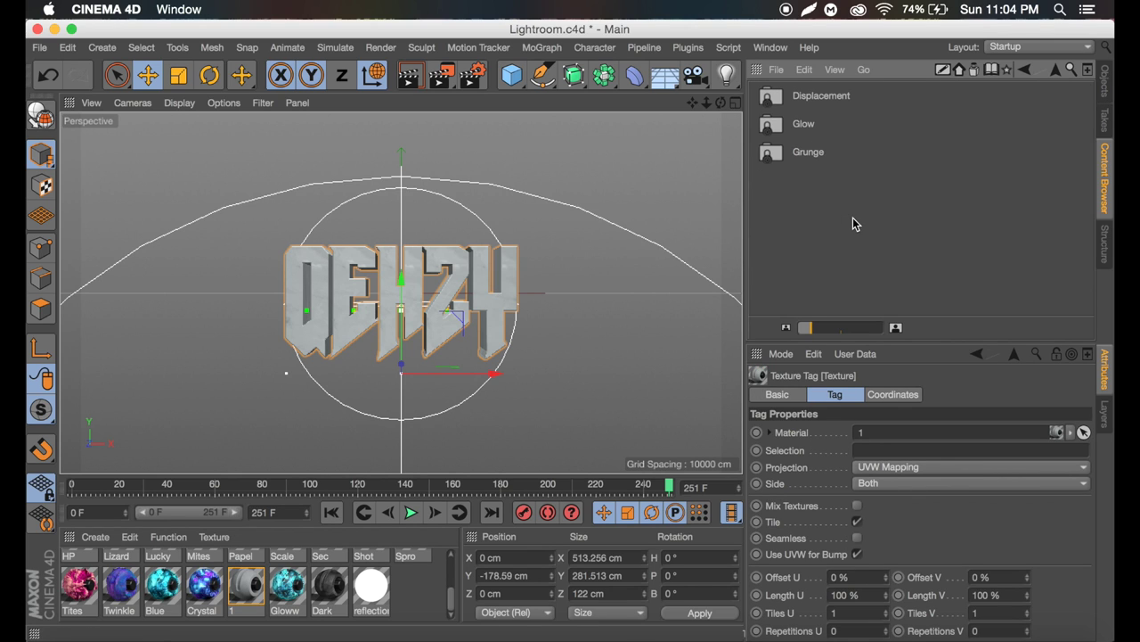
double_click(814, 153)
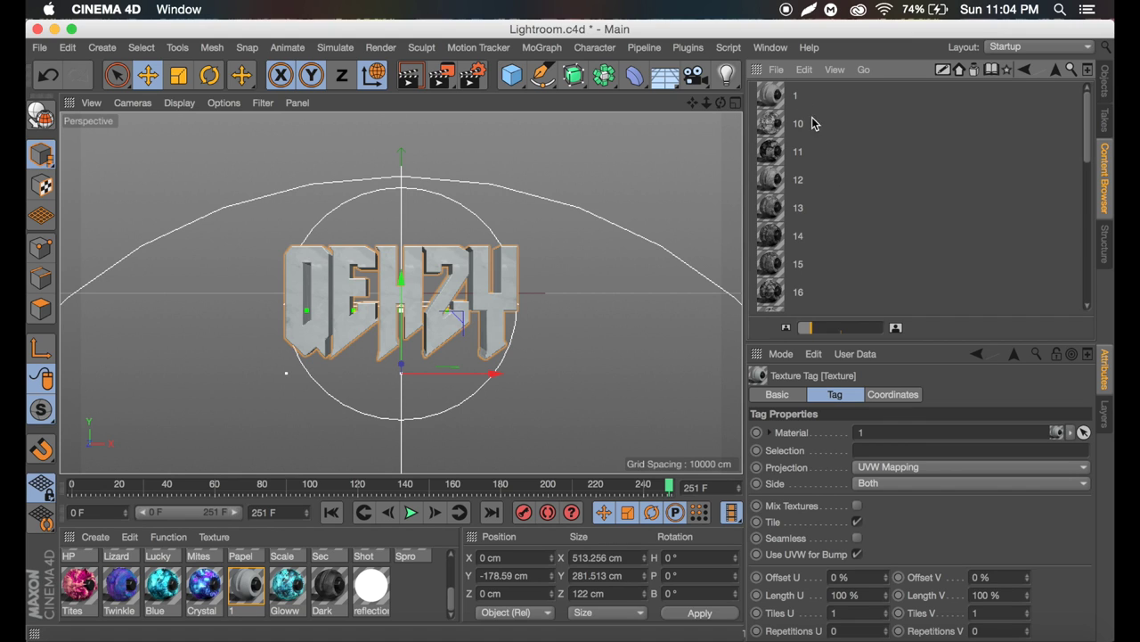
left_click(1105, 87)
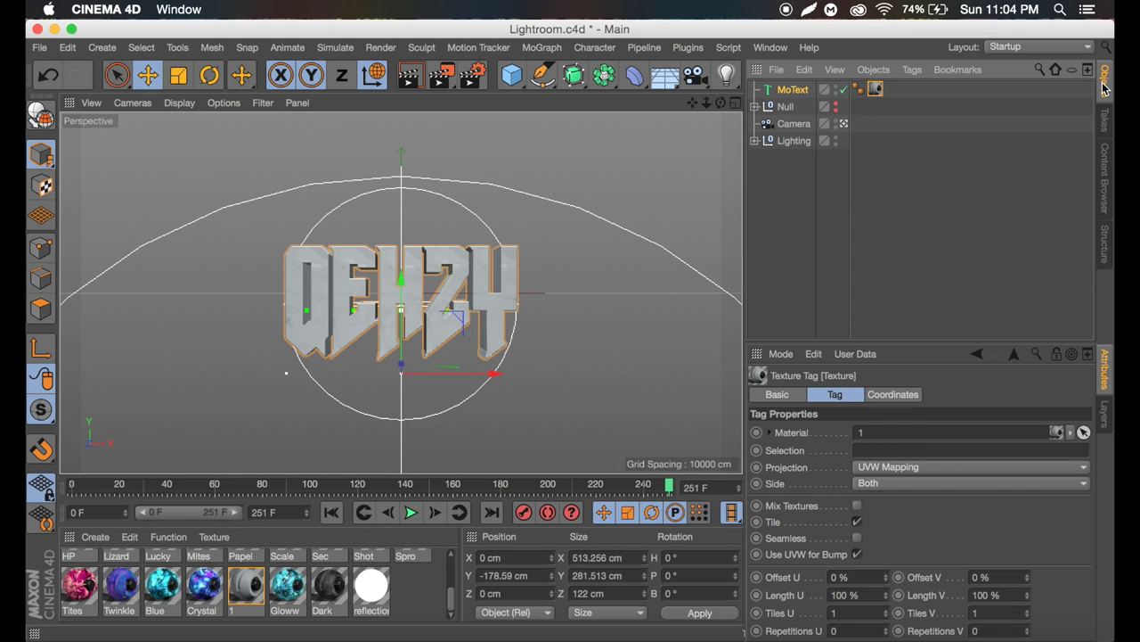
double_click(257, 581)
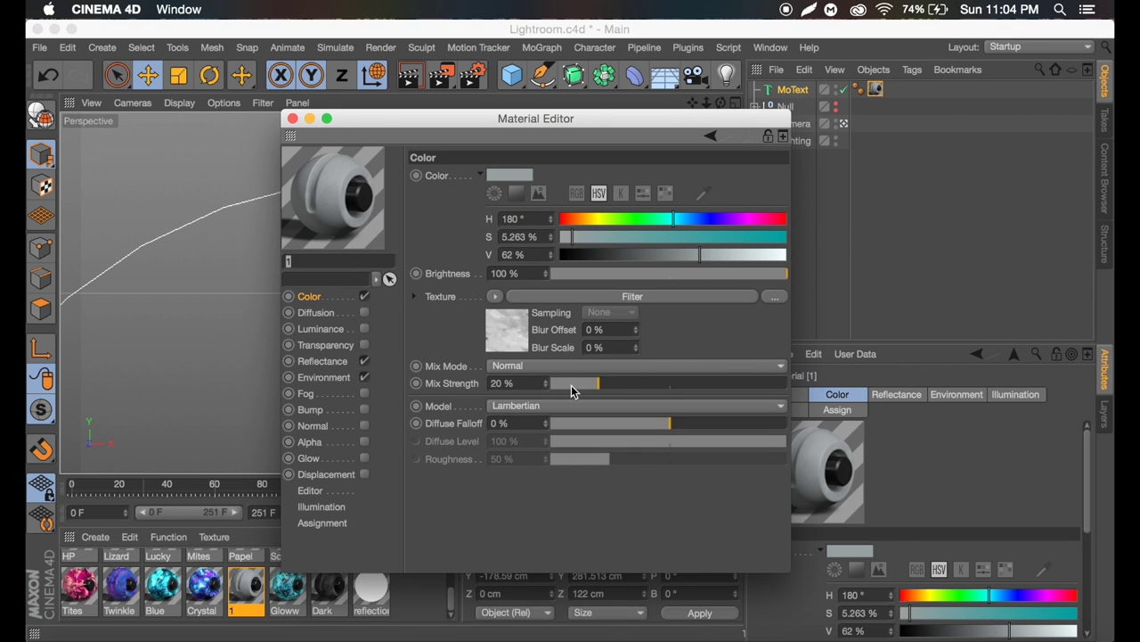
left_click(292, 119)
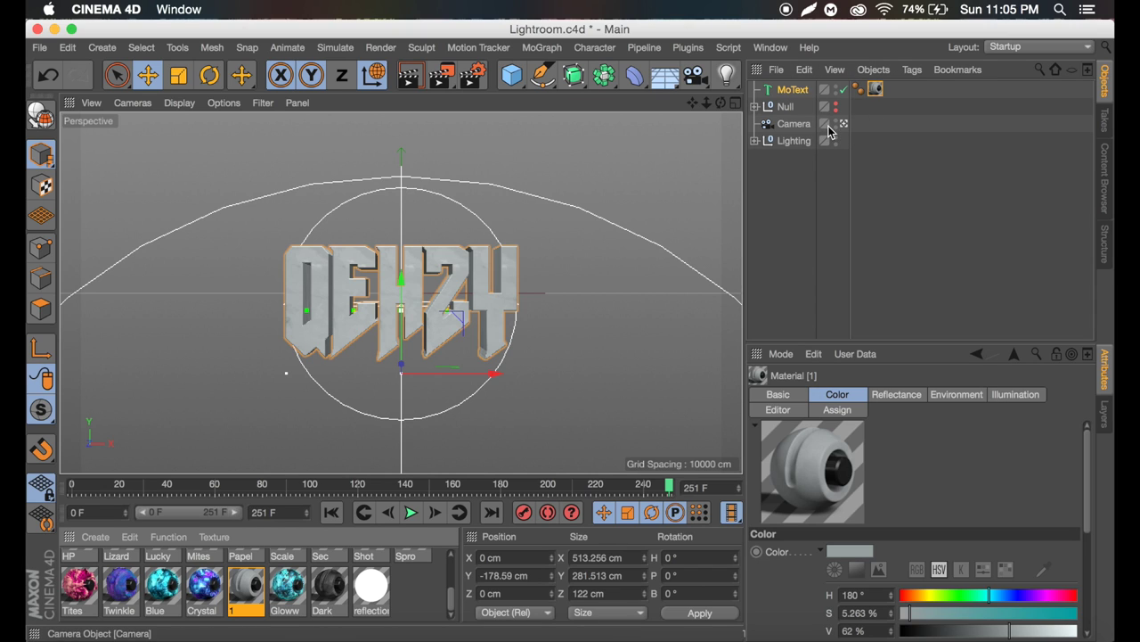
Sketch a wavy freehand spline about 556 by 268 cm around the text in the Top view
left_click(825, 179)
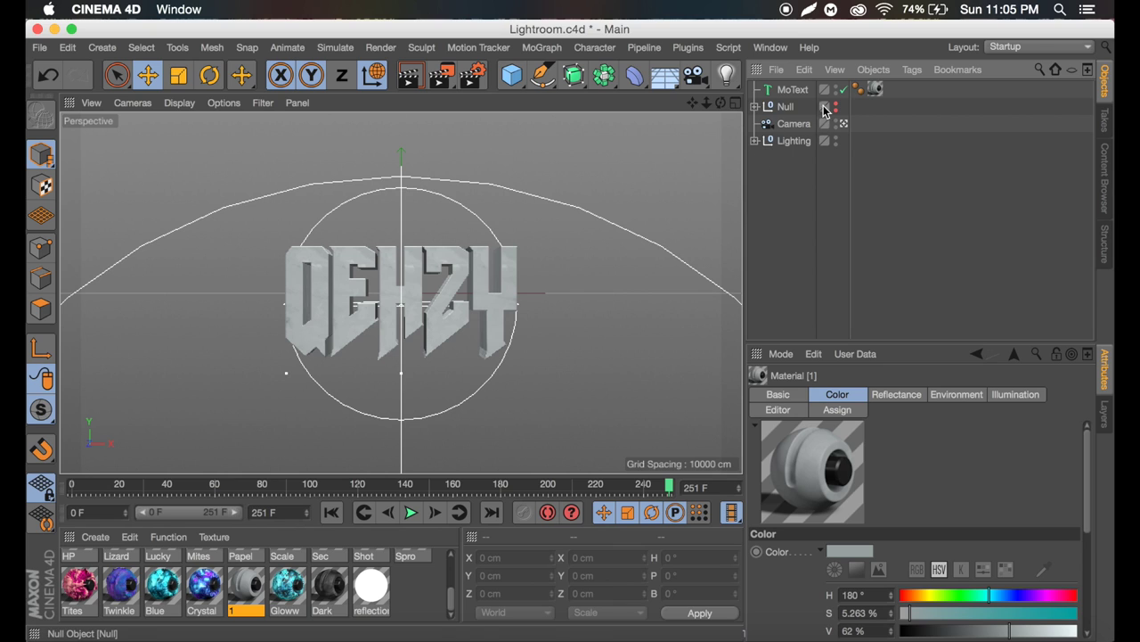
left_click(736, 104)
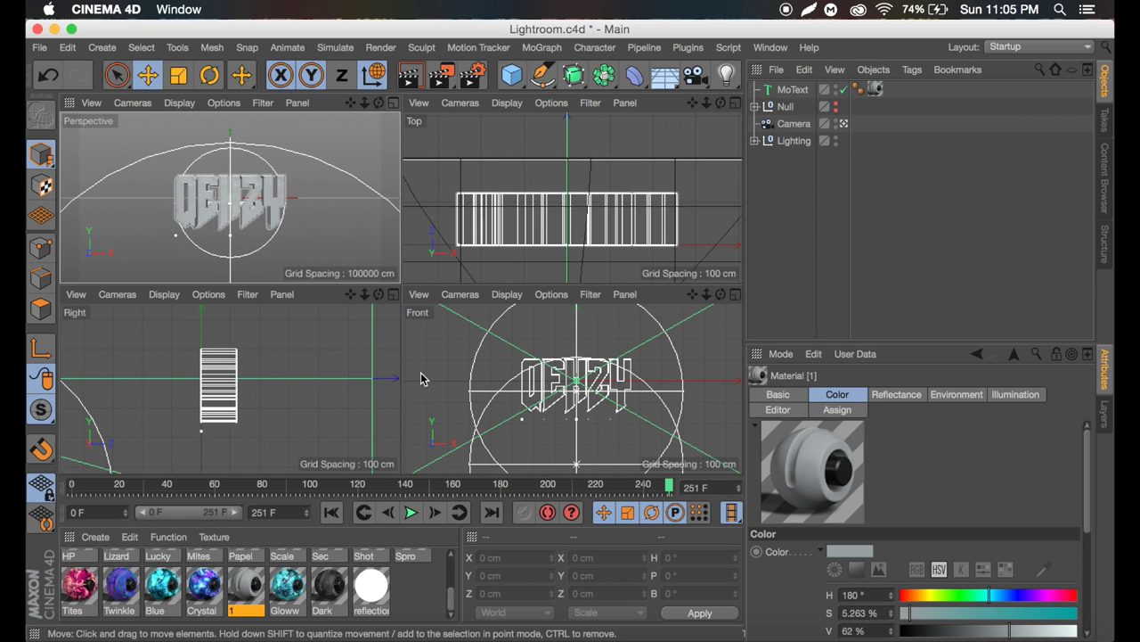
left_click(546, 79)
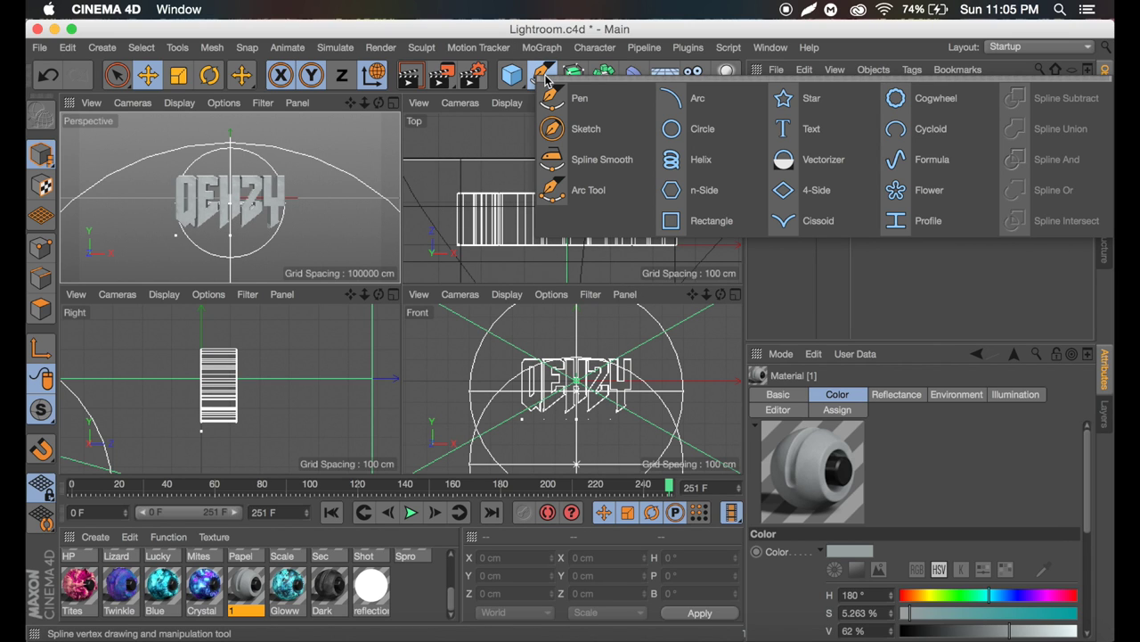
left_click(588, 129)
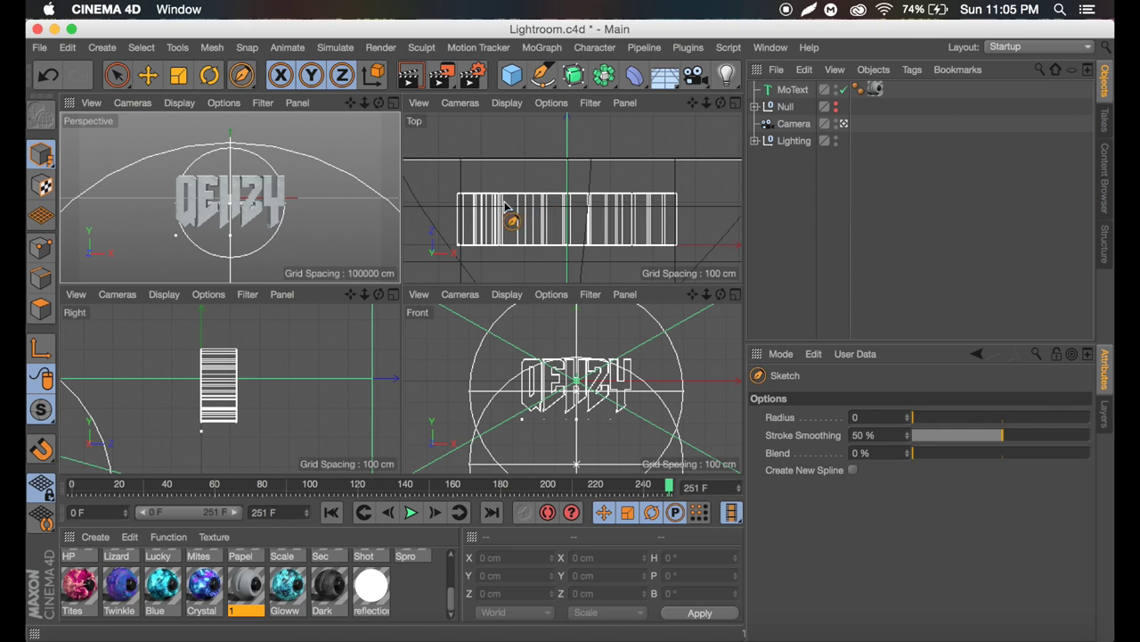
left_click(461, 157)
mouse_move(461, 157)
left_mouse_down()
mouse_move(458, 212)
mouse_move(500, 223)
mouse_move(546, 209)
mouse_move(641, 234)
mouse_move(675, 200)
mouse_move(656, 148)
mouse_move(487, 128)
mouse_move(481, 175)
left_mouse_up()
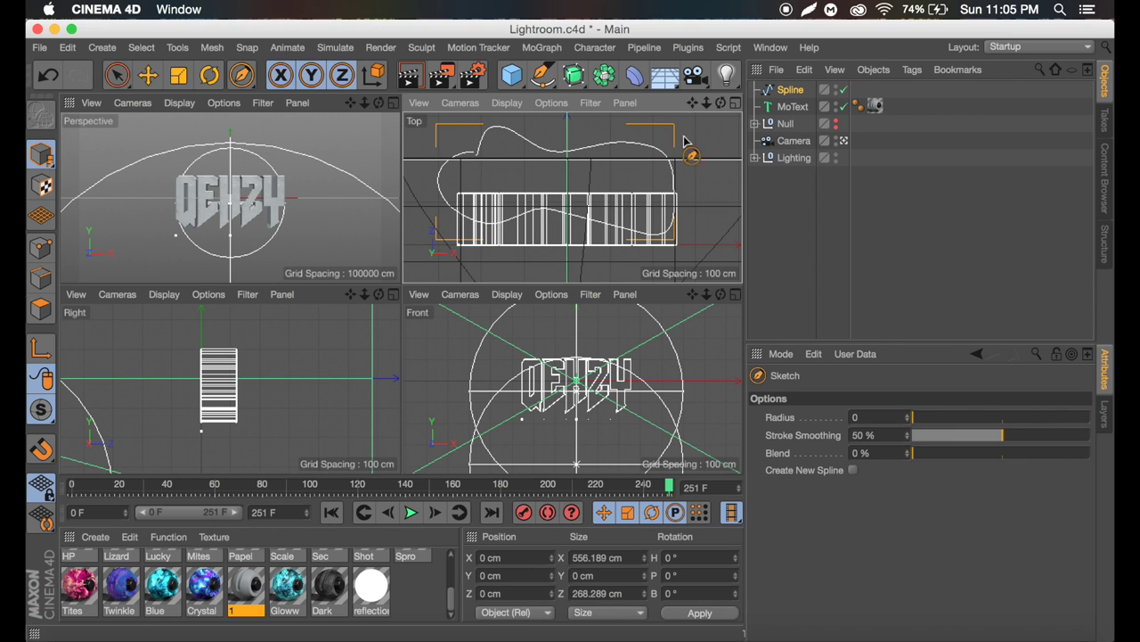
Sketch two more freehand splines: about 223 by 363 cm in the Right view and about 738 by 353 cm in the Front view
left_click(768, 246)
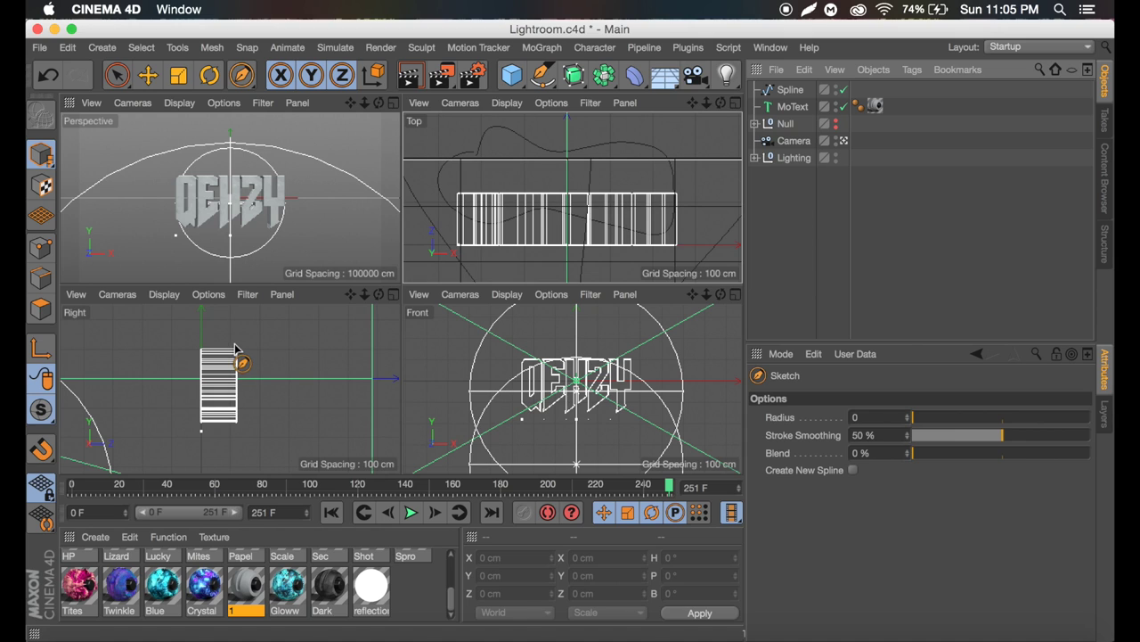
mouse_move(234, 347)
left_mouse_down()
mouse_move(253, 410)
mouse_move(243, 424)
mouse_move(274, 436)
mouse_move(290, 405)
mouse_move(270, 369)
mouse_move(279, 343)
mouse_move(239, 354)
left_mouse_up()
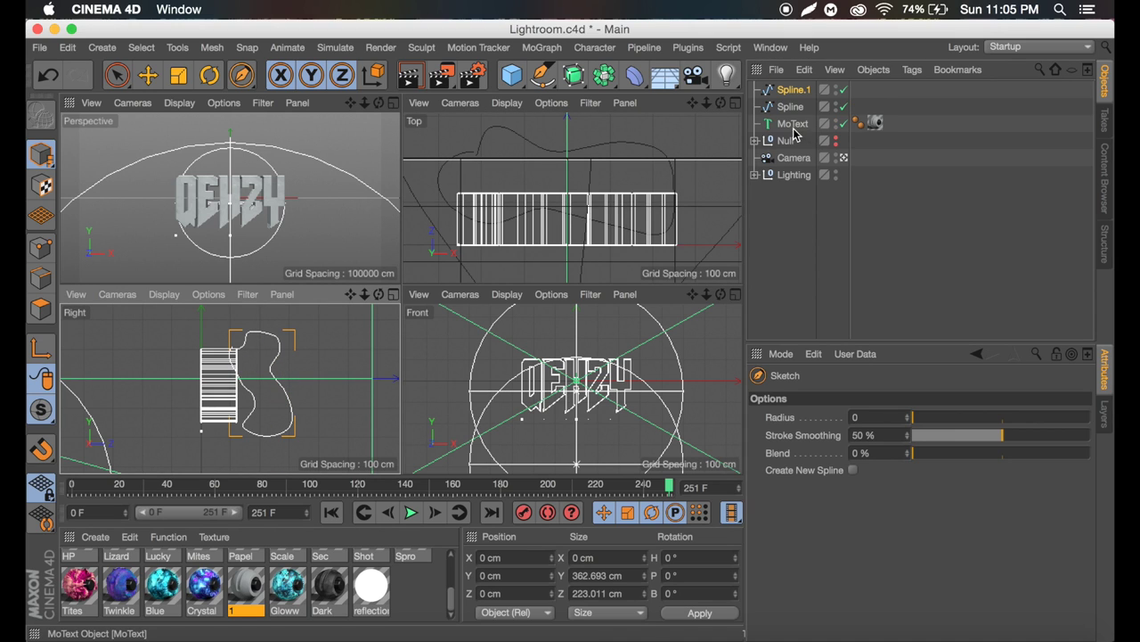
left_click(798, 258)
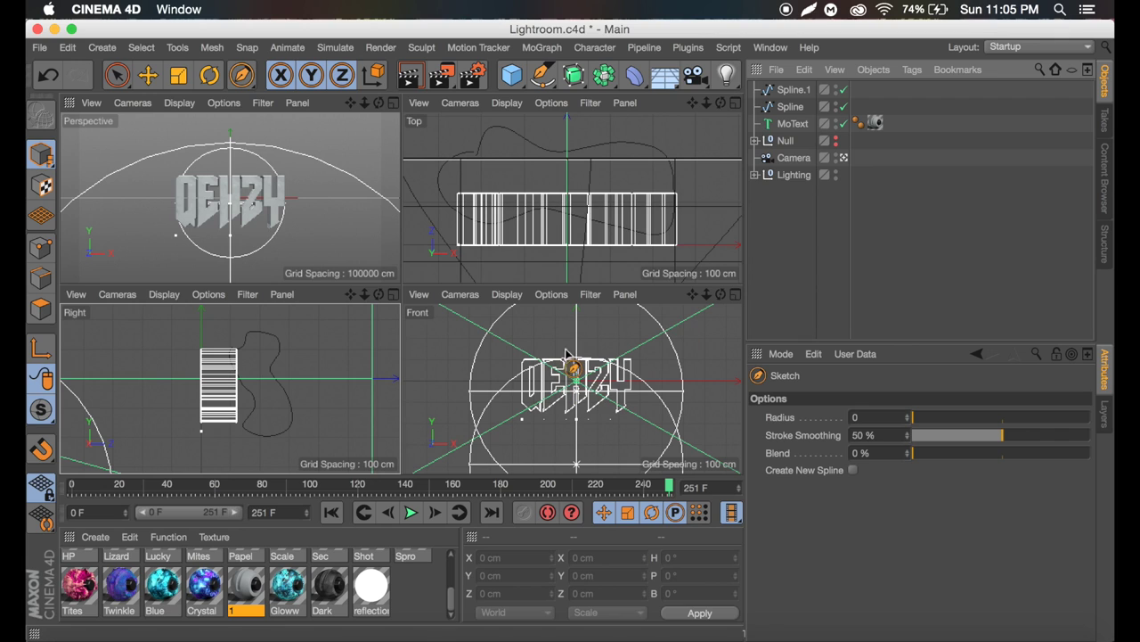
left_click_drag(539, 347, 520, 353)
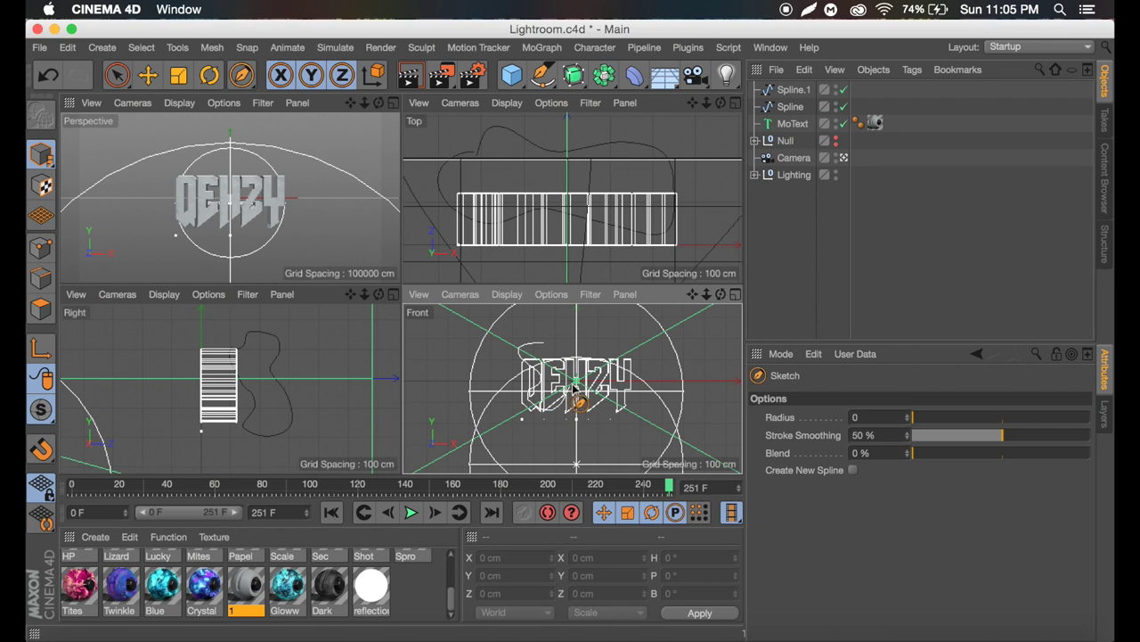
mouse_move(636, 367)
left_mouse_down()
mouse_move(668, 344)
mouse_move(630, 339)
mouse_move(605, 354)
mouse_move(554, 346)
left_mouse_up()
Close all three sketched splines
left_click(793, 89)
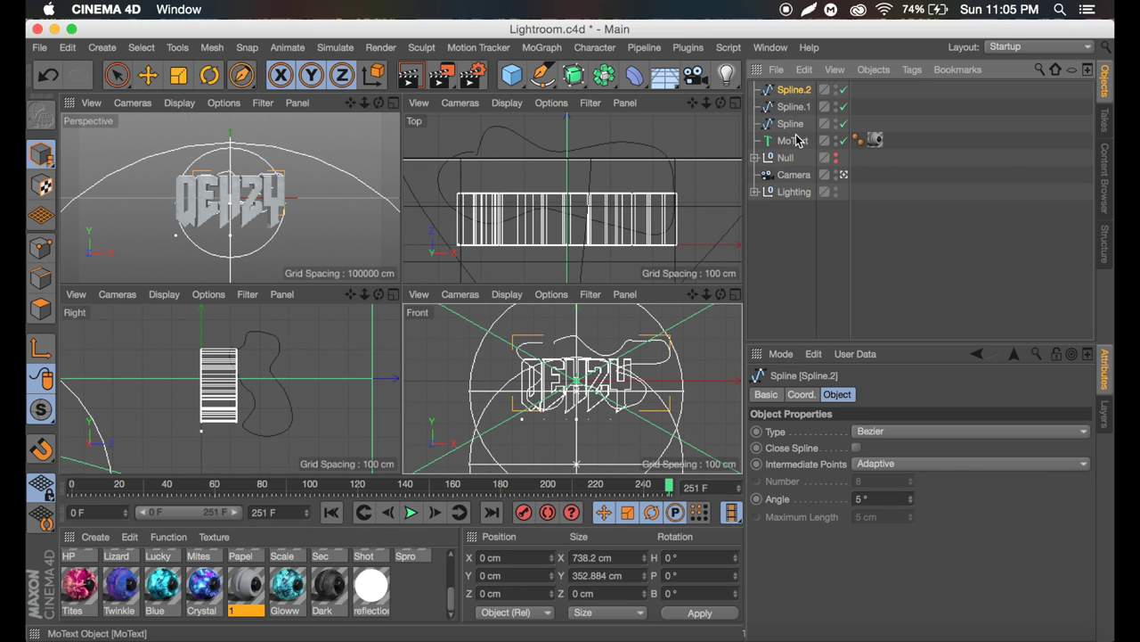
left_click(791, 123, "shift")
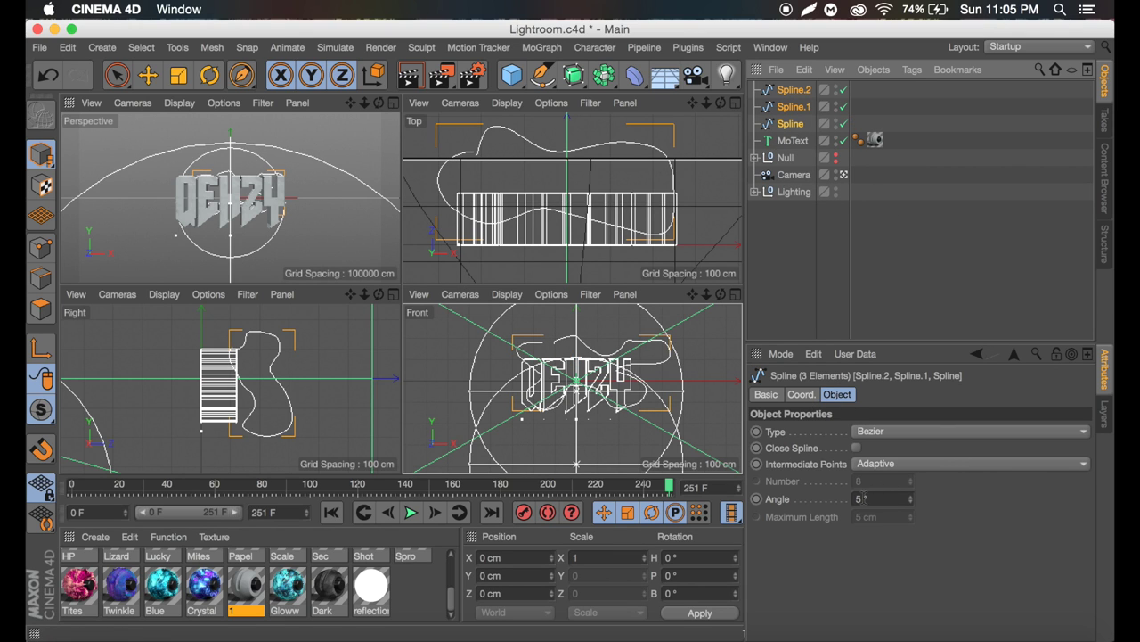
left_click(856, 448)
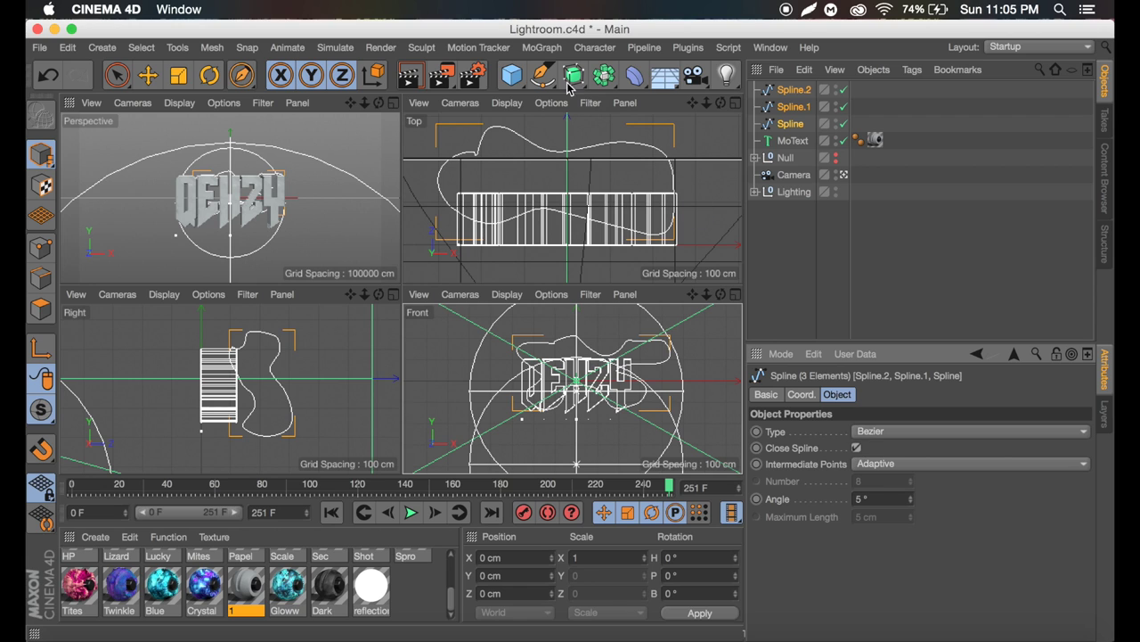
Leave the scene camera and raise the top-view spline to about 976 cm in Y, level with the text
middle_click(140, 141)
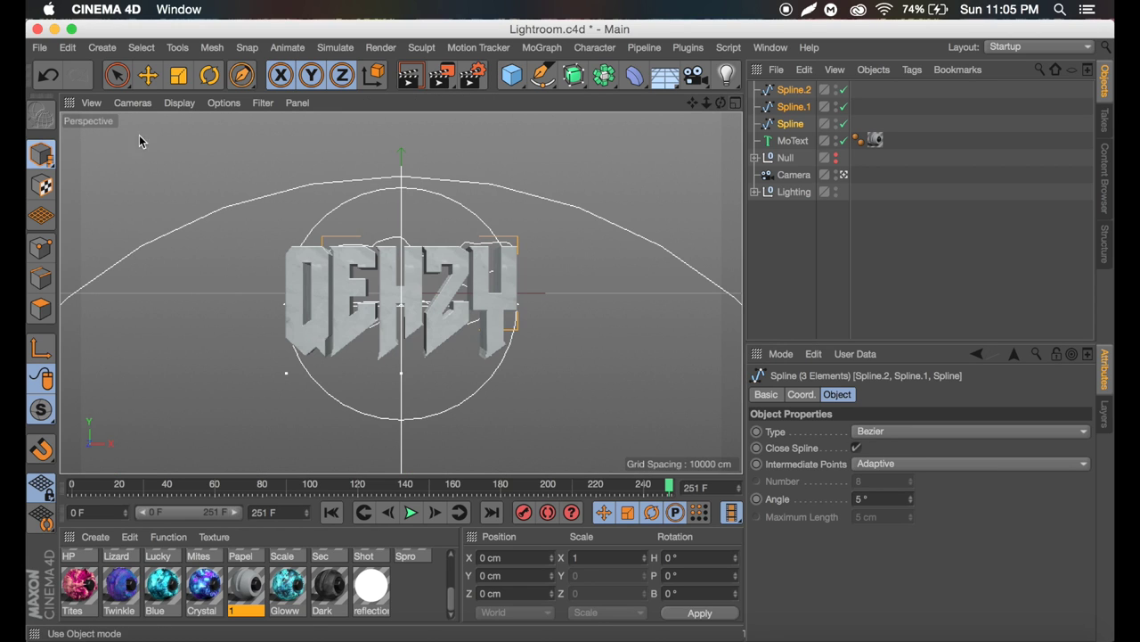
left_click(148, 74)
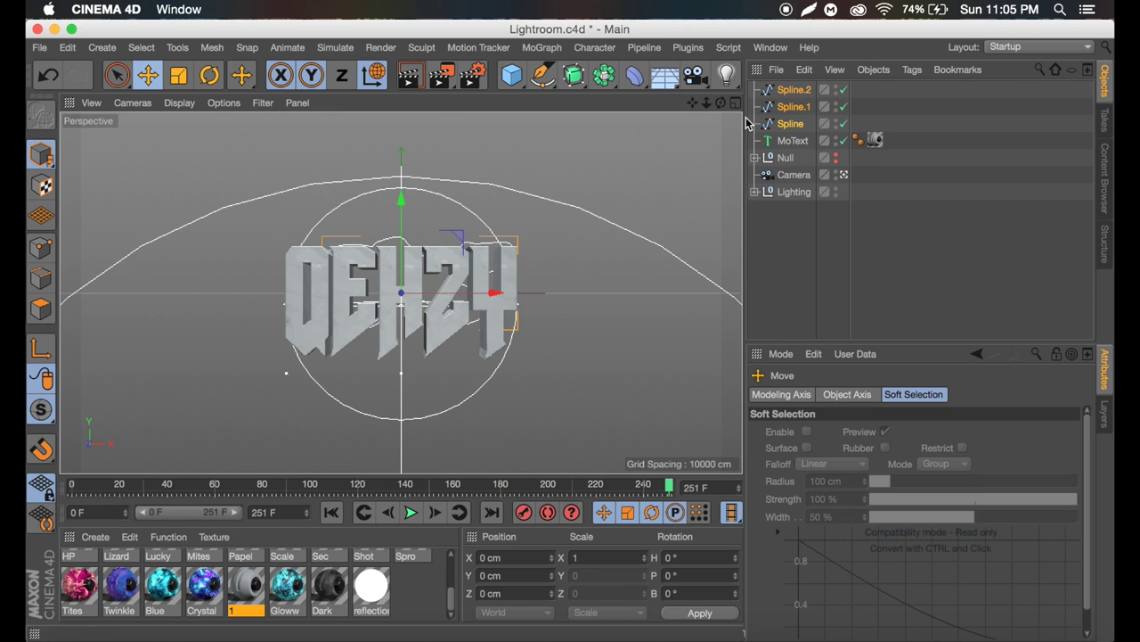
left_click(844, 175)
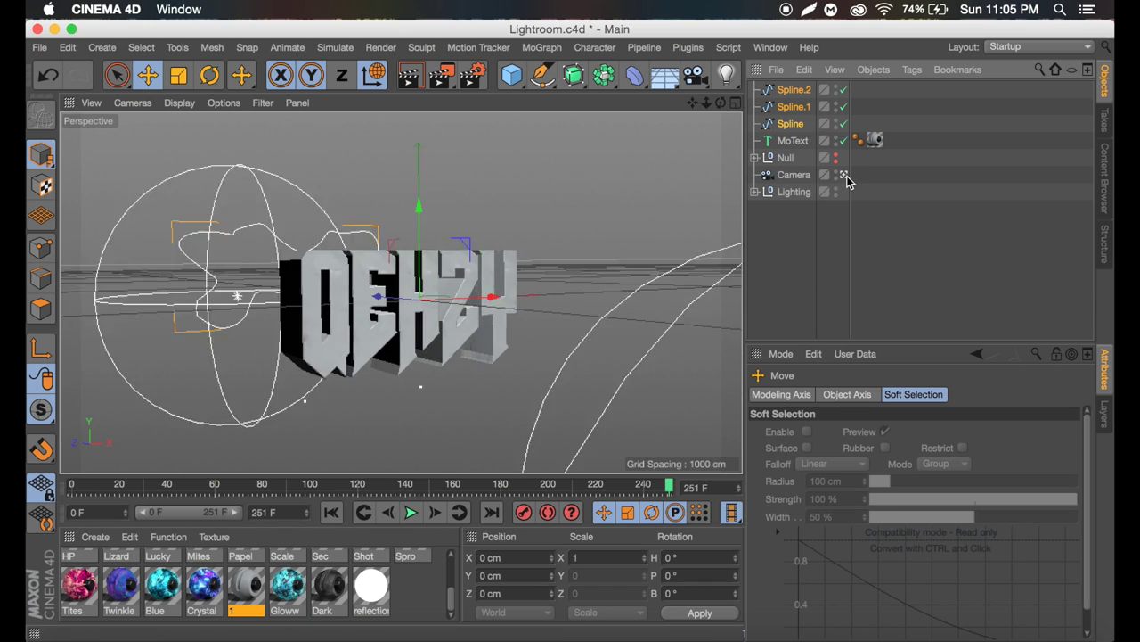
left_click(845, 176)
left_click_drag(720, 103, 606, 107)
left_click(802, 126)
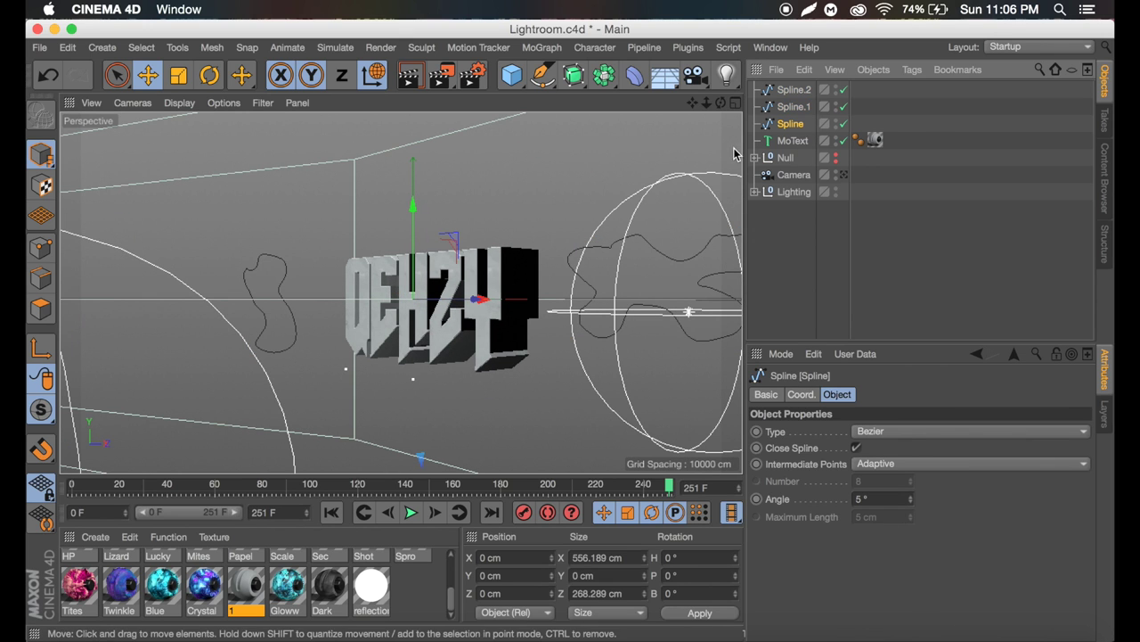
left_click_drag(722, 103, 570, 152)
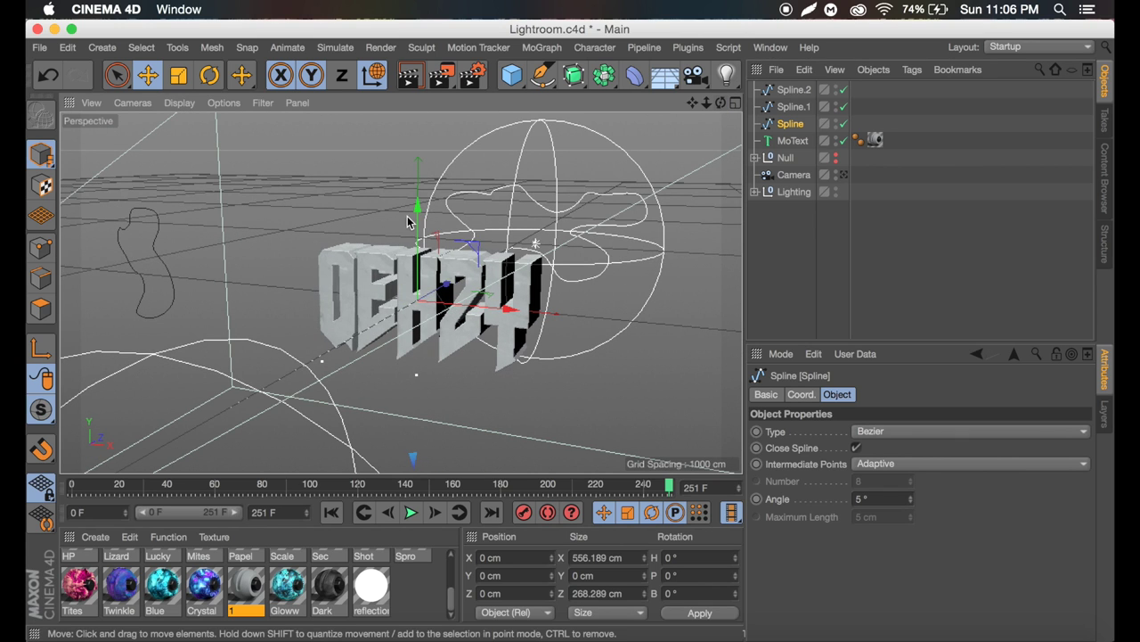
left_click_drag(420, 201, 436, 116)
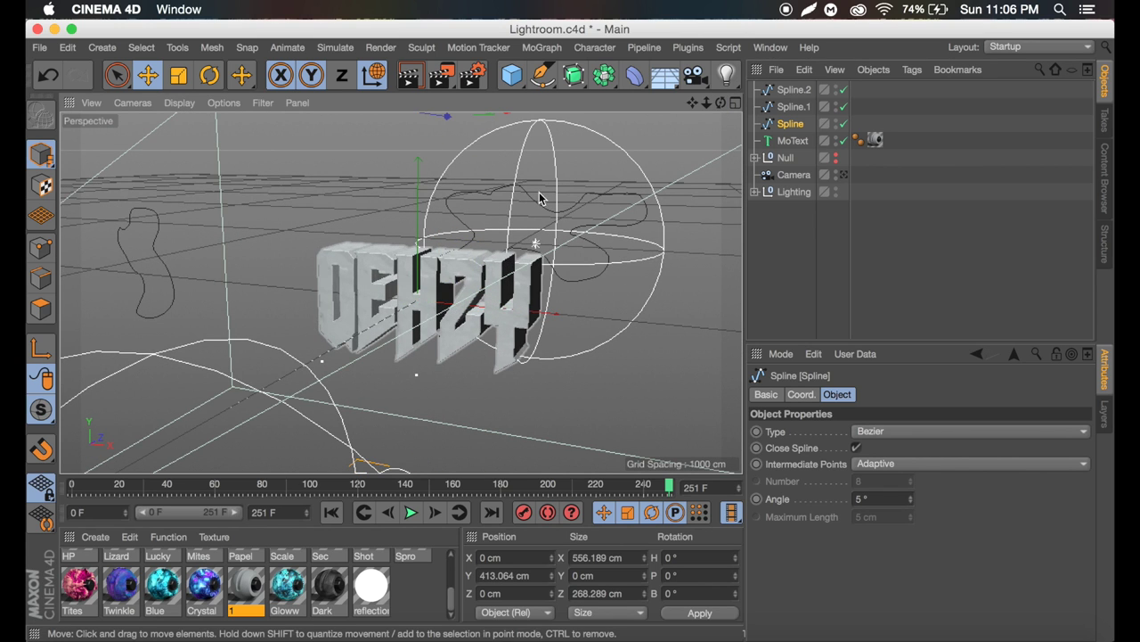
left_click_drag(716, 110, 412, 27)
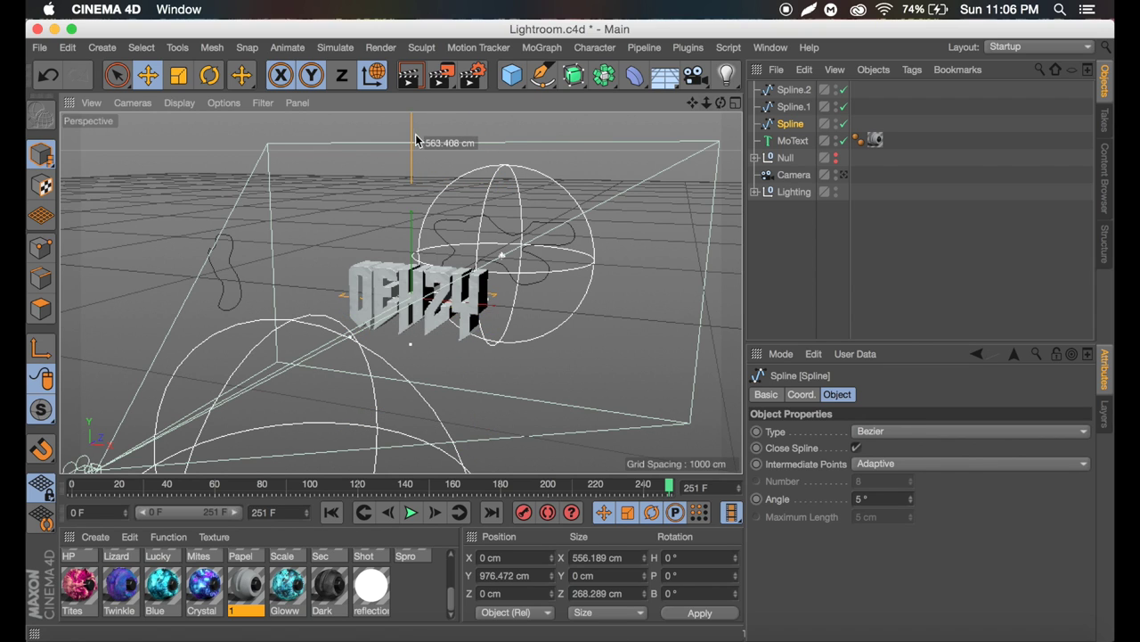
Move only the top-view spline's axis down to about -48 cm in Y, near the centre of the text
left_click(40, 352)
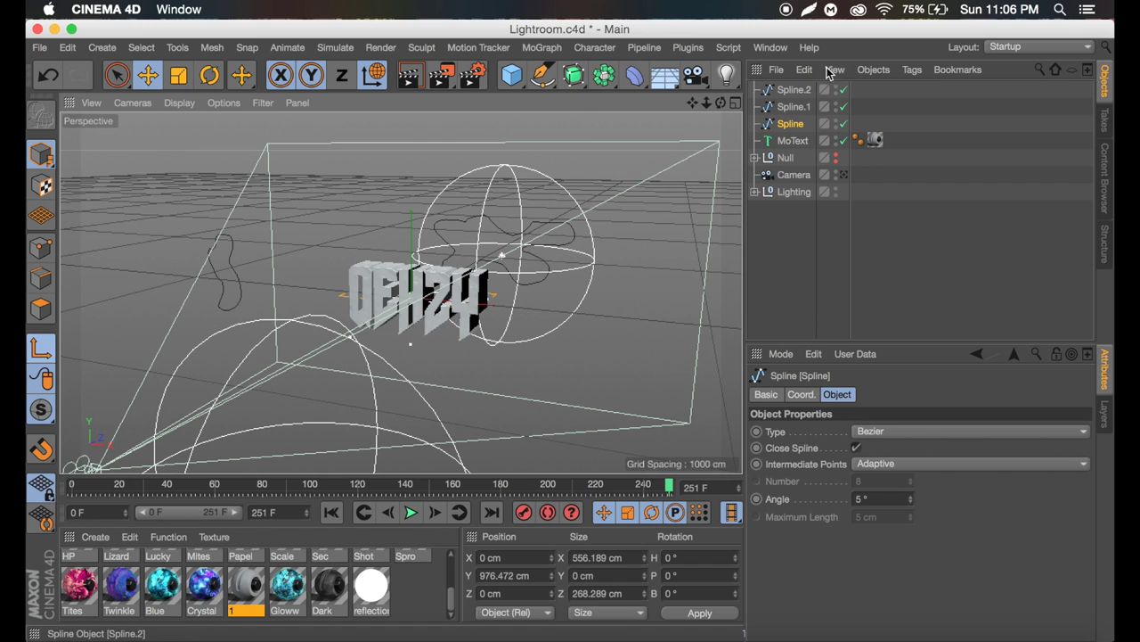
left_click_drag(720, 102, 667, 107)
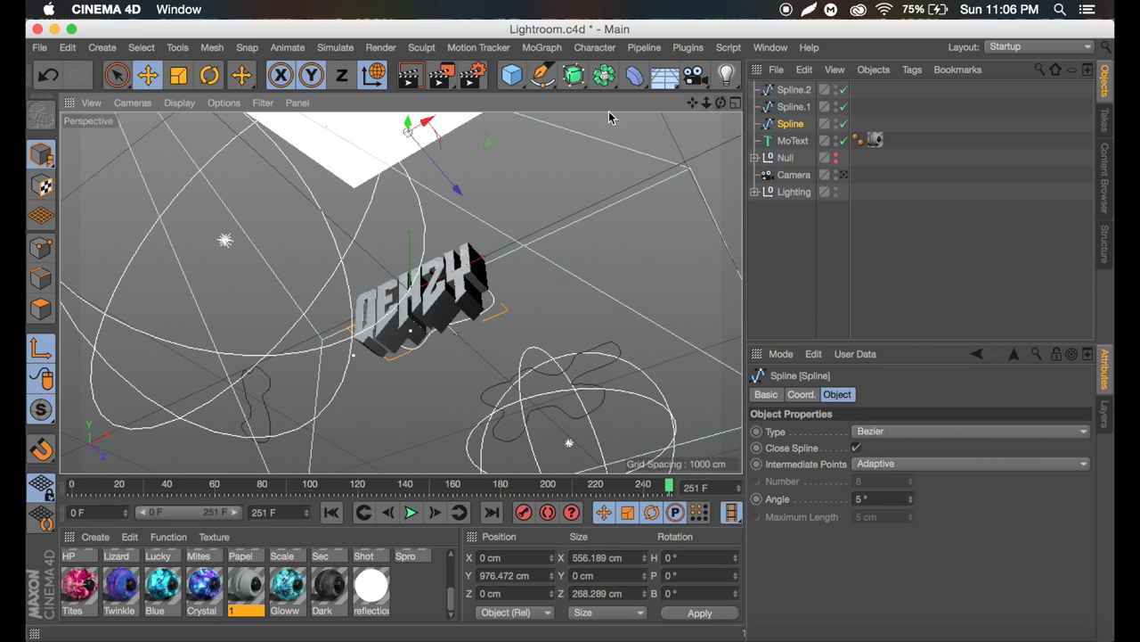
left_click_drag(405, 123, 379, 207)
left_click_drag(720, 103, 677, 109)
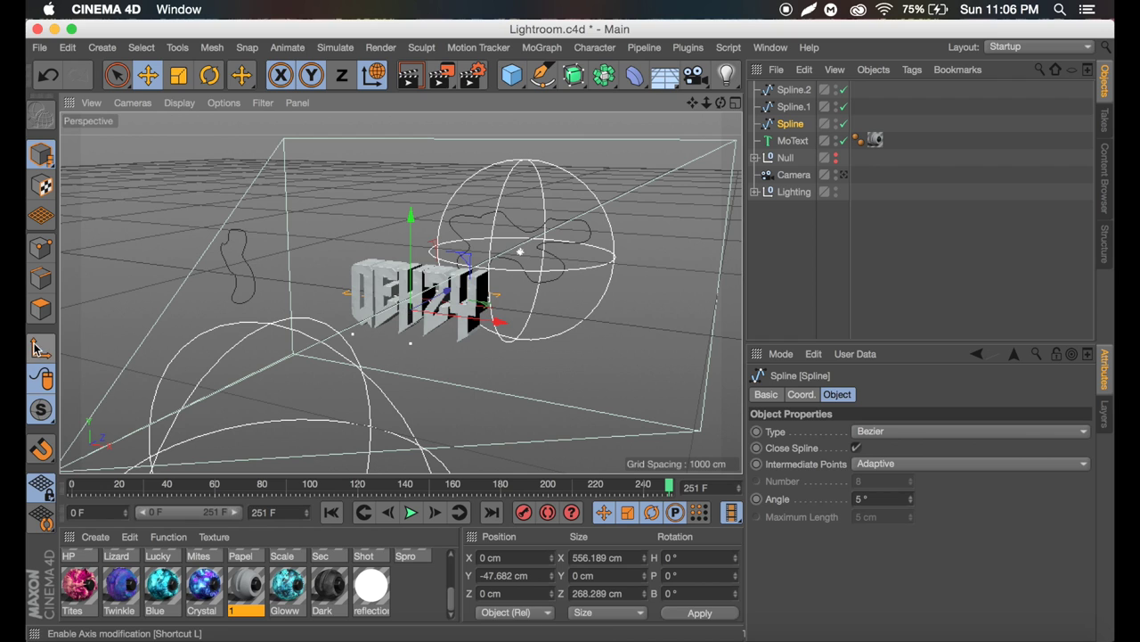
Move Spline.1 about 988 cm in X onto the text, and bring only its axis back to about 38 cm in X
left_click(796, 107)
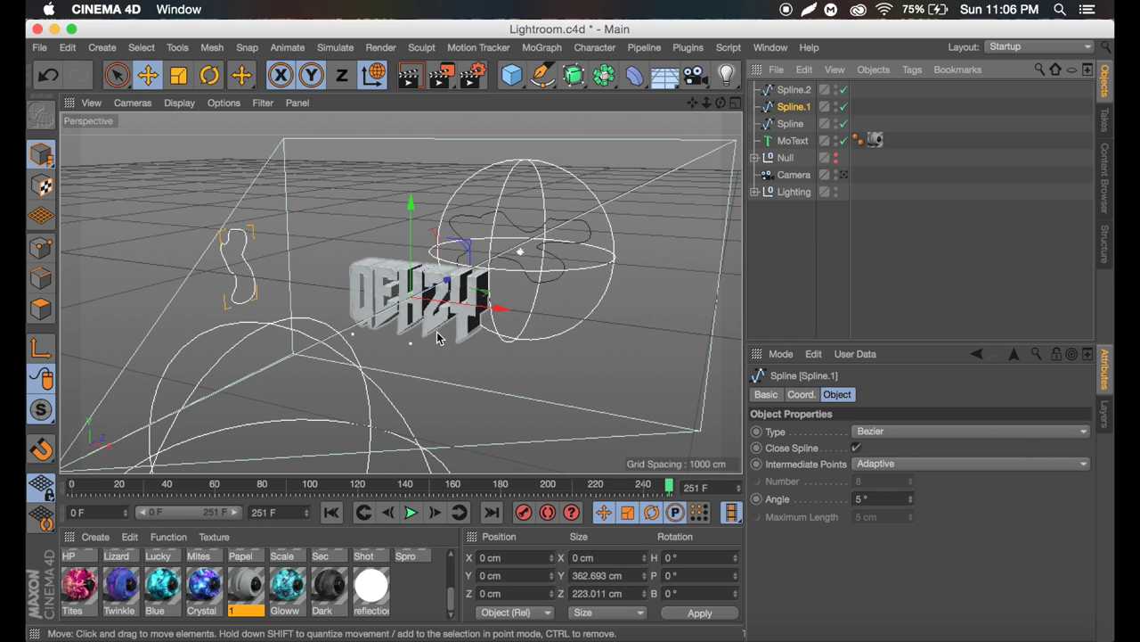
left_click_drag(496, 309, 758, 337)
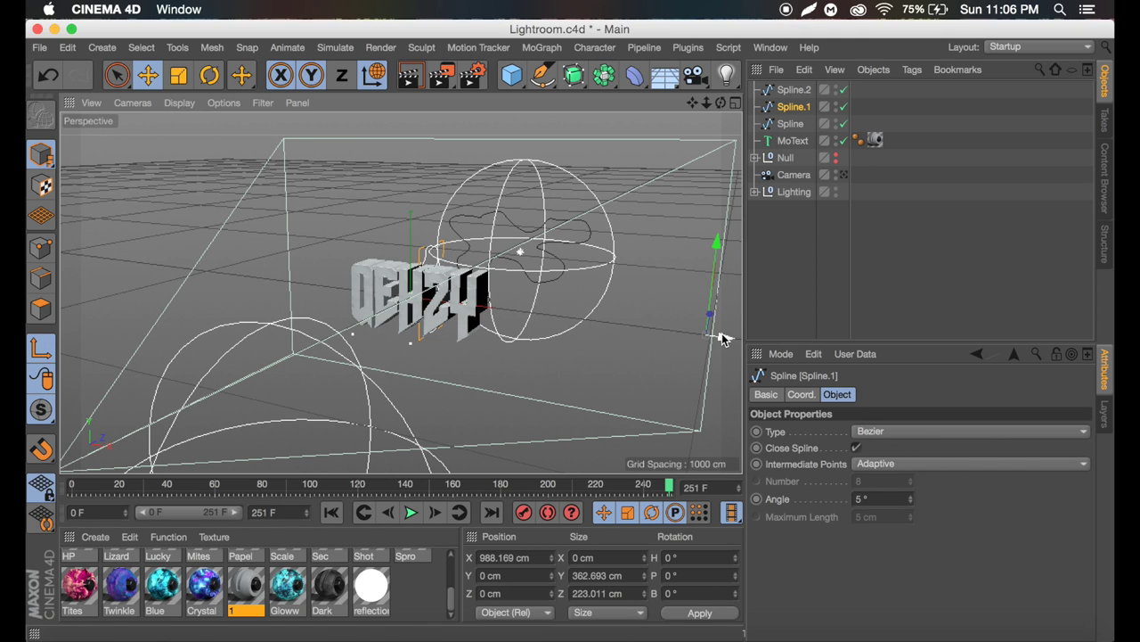
left_click_drag(720, 335, 434, 308)
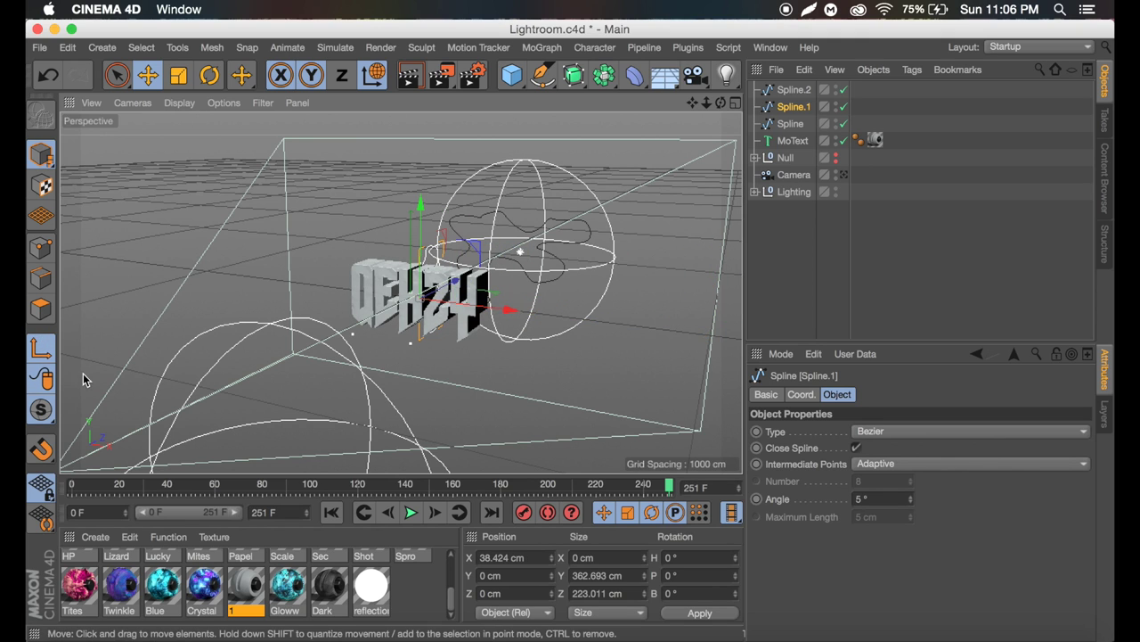
Move Spline.2 forward to about -807 cm in Z, close to the text, and look through the scene camera again
left_click(794, 90)
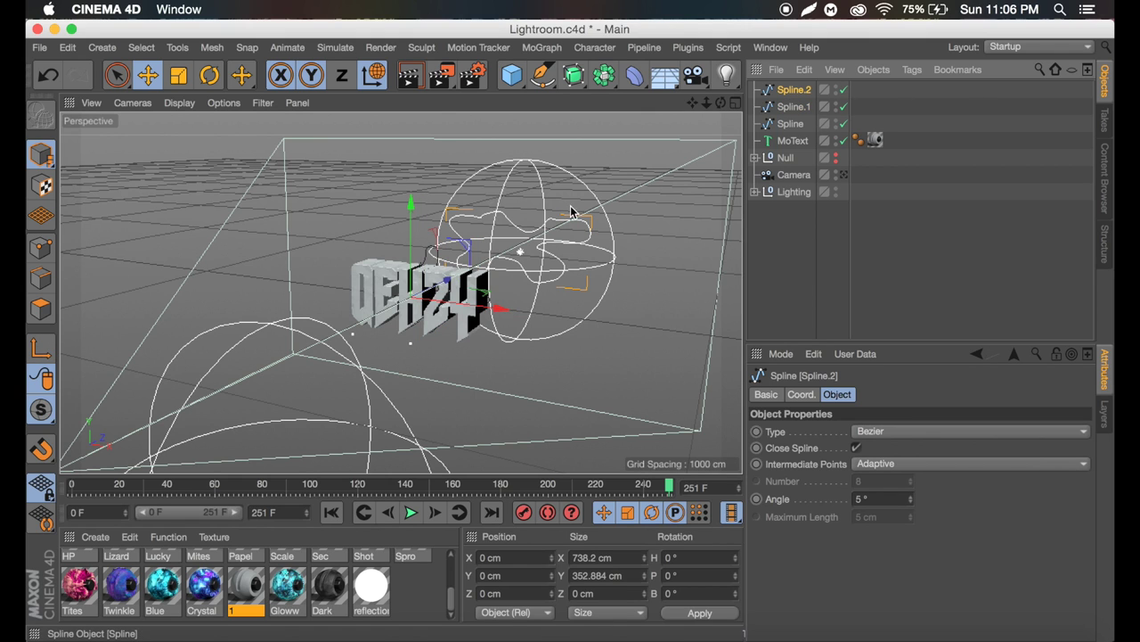
left_click_drag(454, 297, 321, 353)
mouse_move(721, 103)
left_mouse_down()
mouse_move(677, 107)
mouse_move(736, 100)
left_mouse_up()
left_click(844, 175)
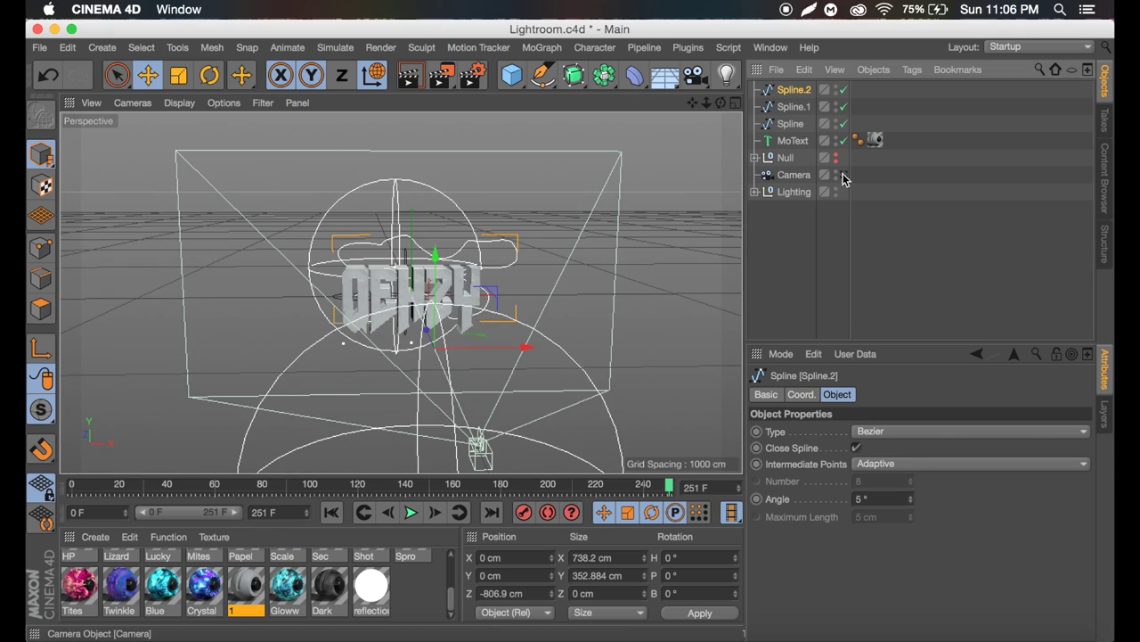
Add a Loft and a Subdivision Surface, nesting the three splines in the Loft and the Loft in the Subdivision Surface
left_click(573, 77)
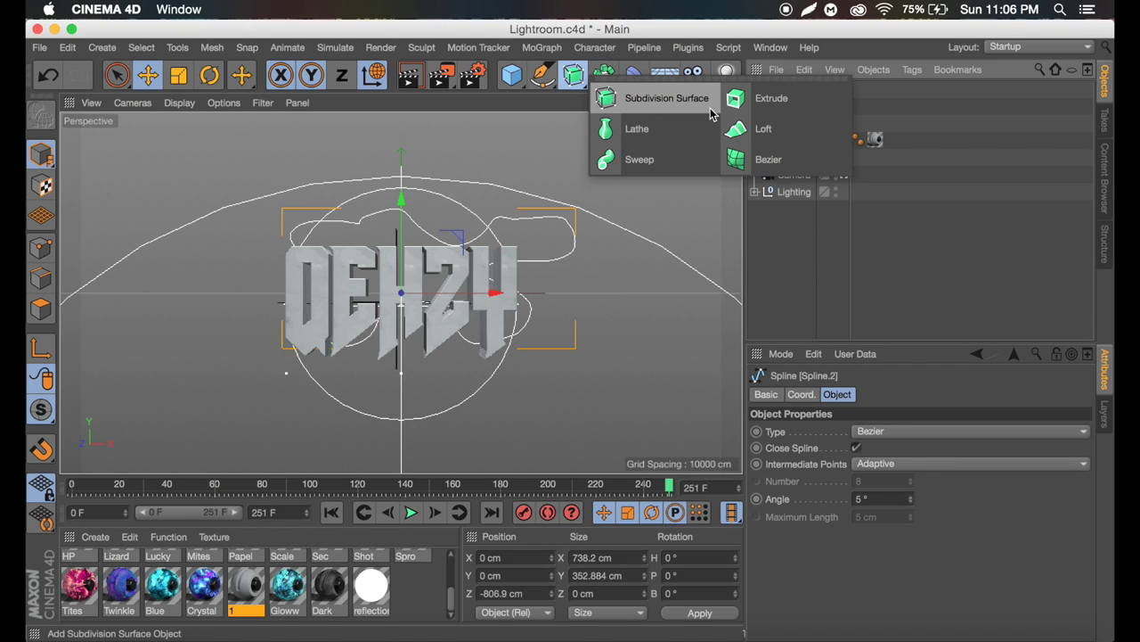
left_click(766, 128)
left_click(576, 78)
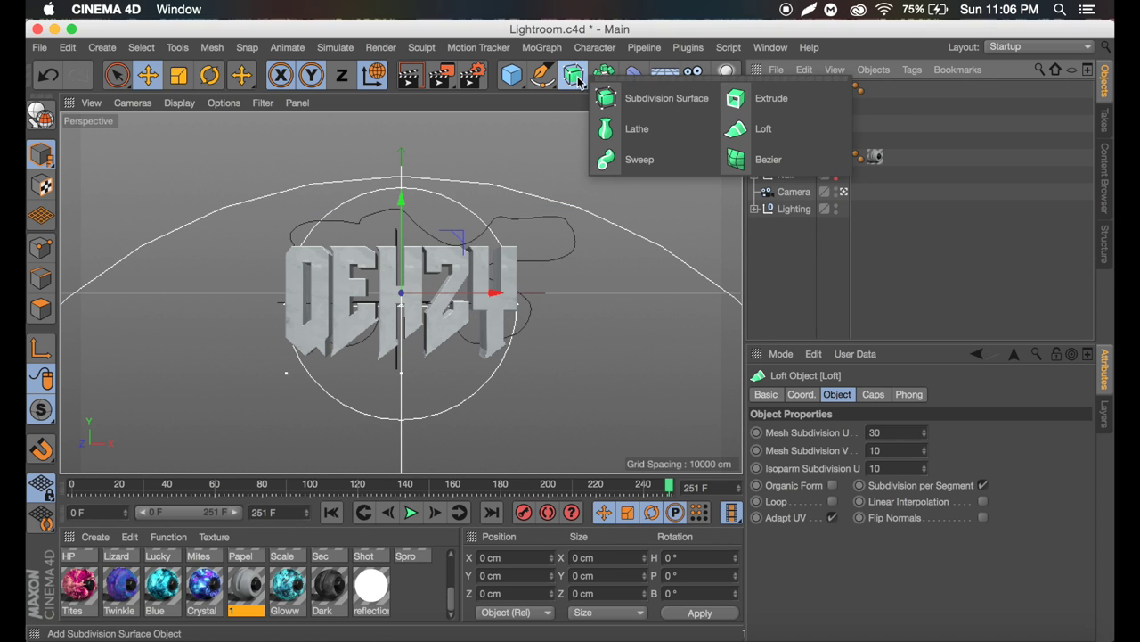
left_click(639, 101)
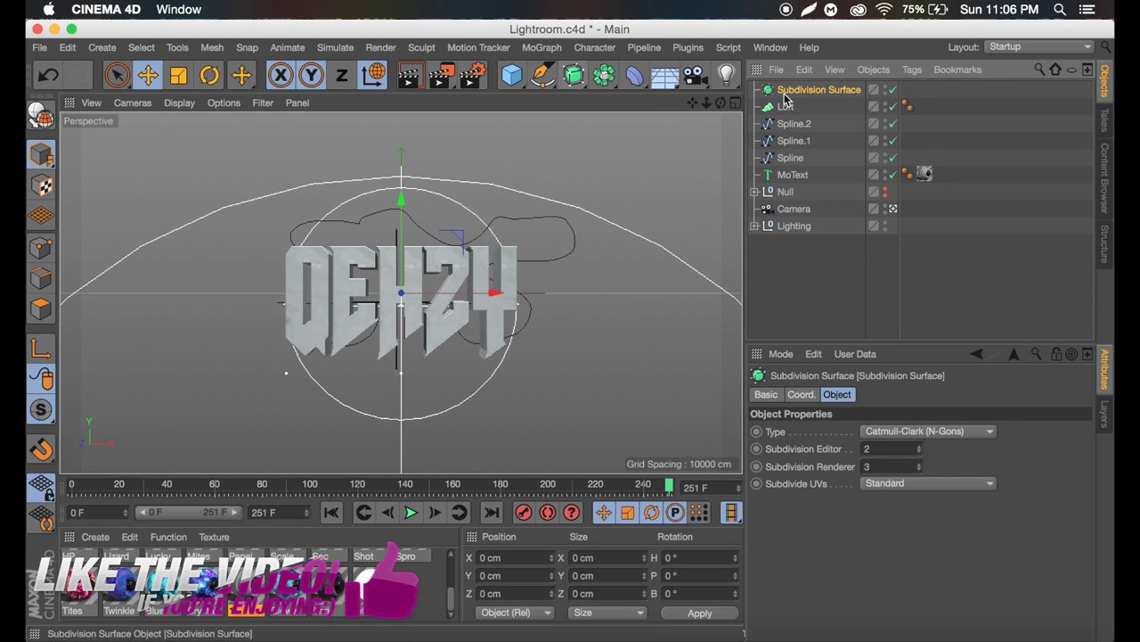
left_click(789, 125)
left_click(790, 157, "shift")
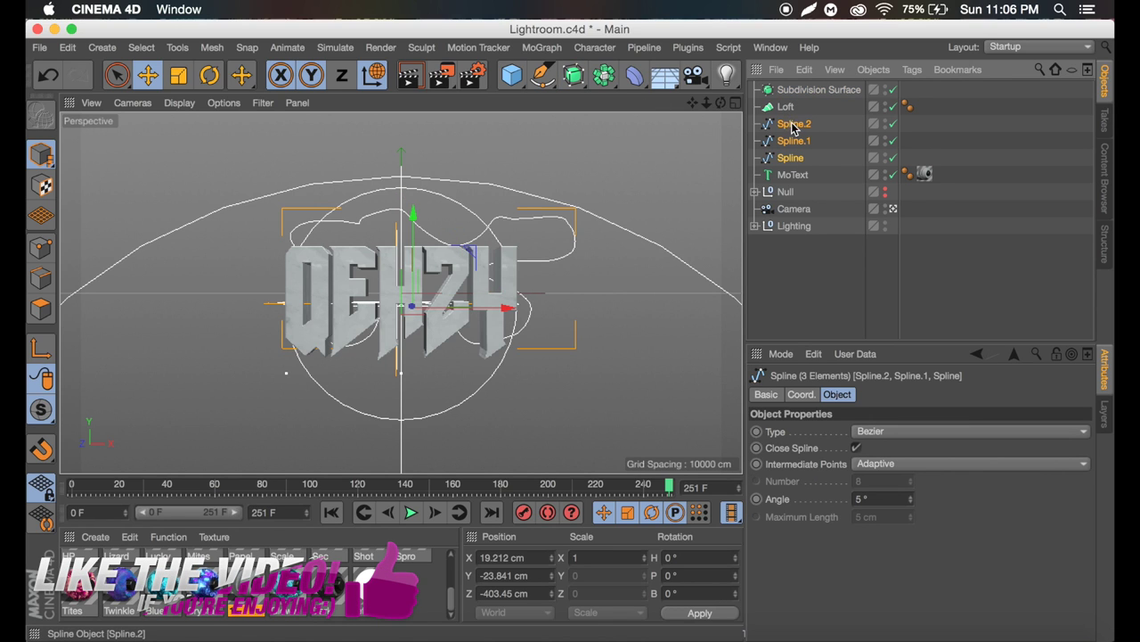
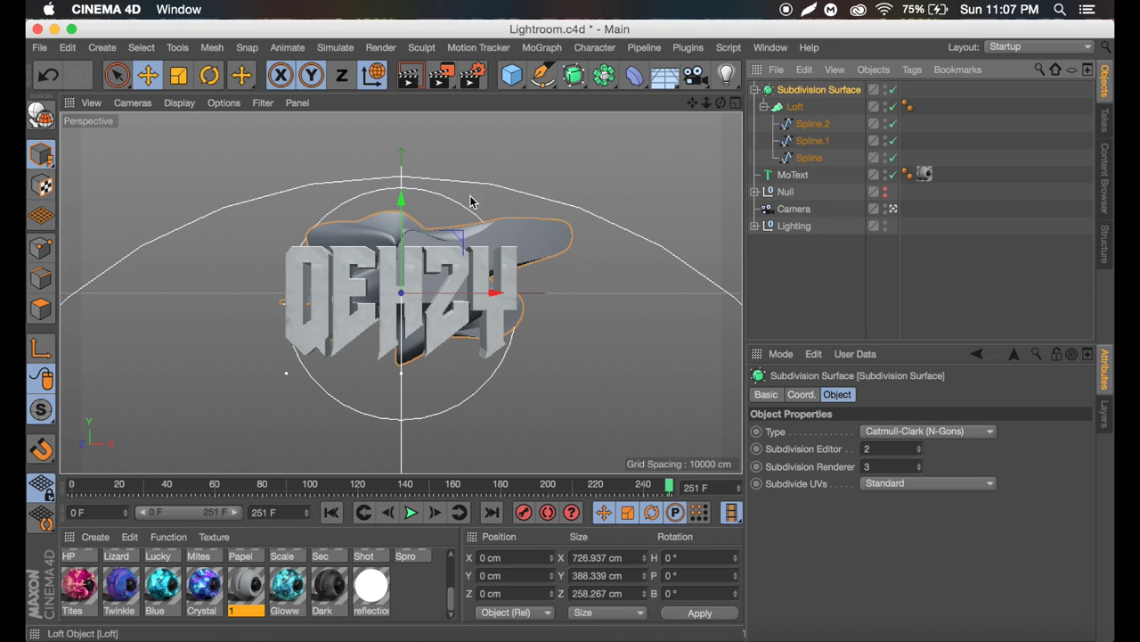
Shift the Subdivision Surface to about -75 cm in X and -43 cm in Y, behind the text
left_click_drag(403, 205, 402, 224)
left_click_drag(495, 313, 460, 322)
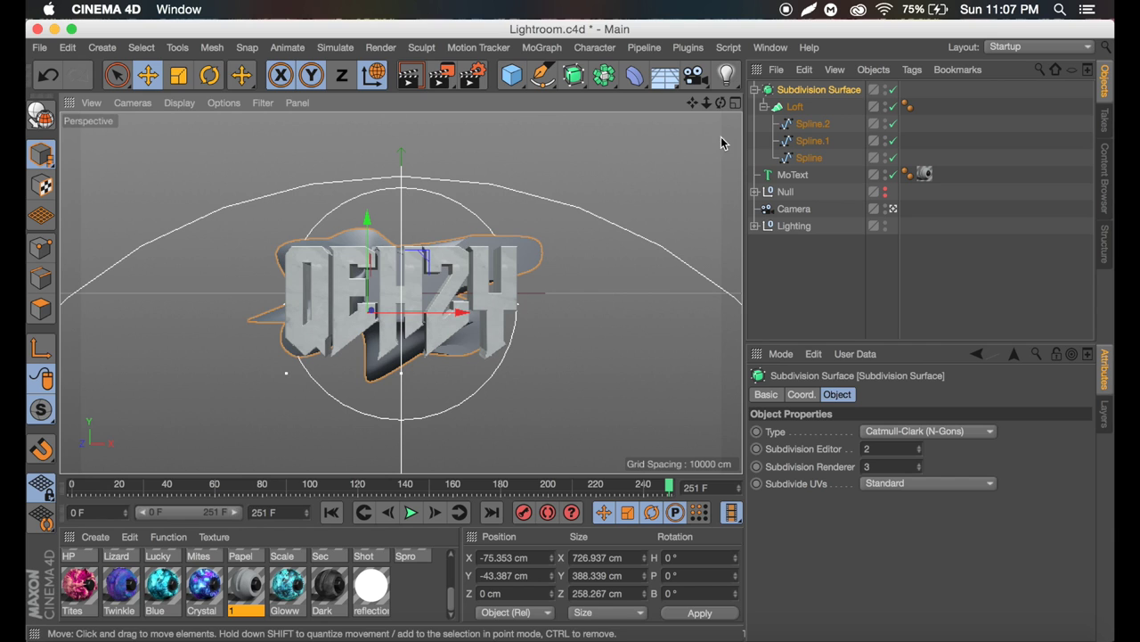
Lower Spline.1 inside the Loft to about -43 cm in Y and shift Spline.2 slightly downward
left_click(824, 144)
left_click_drag(387, 217, 449, 239)
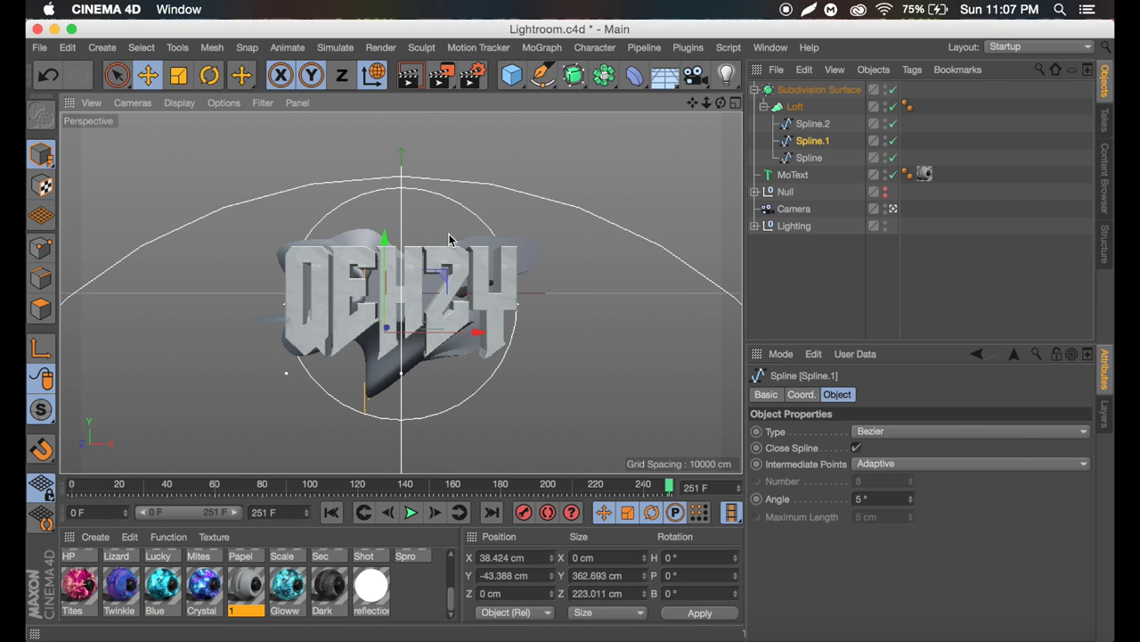
left_click(813, 129)
left_click_drag(316, 244, 313, 270)
left_click(815, 90)
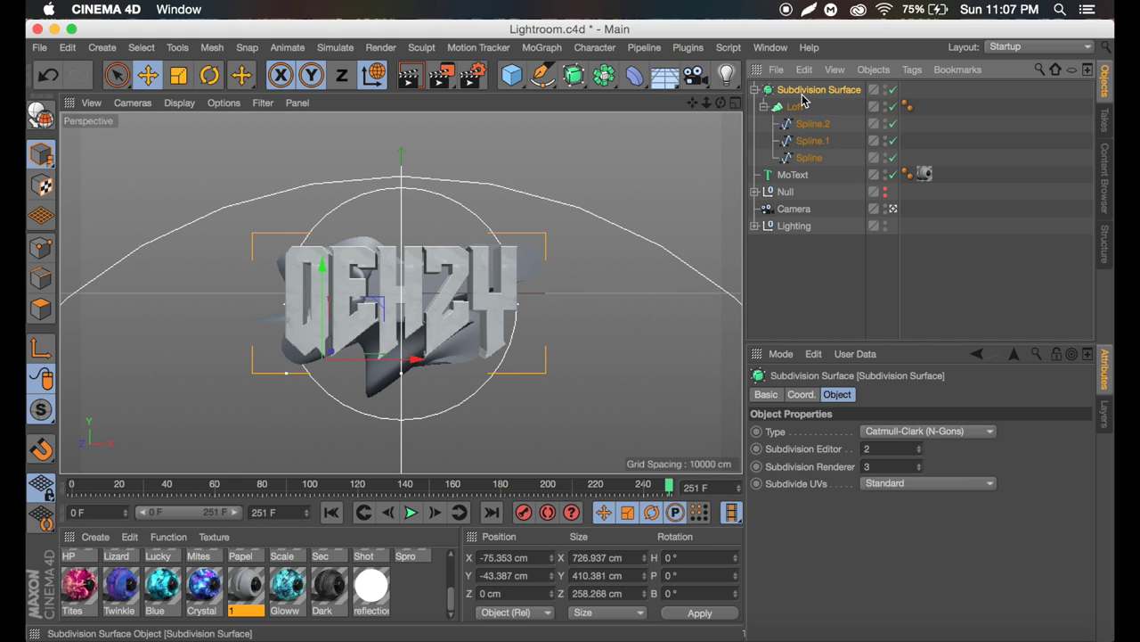
Apply the Crystal material to the Subdivision Surface with Cubic projection and Seamless enabled, and collapse its hierarchy
left_click(204, 586)
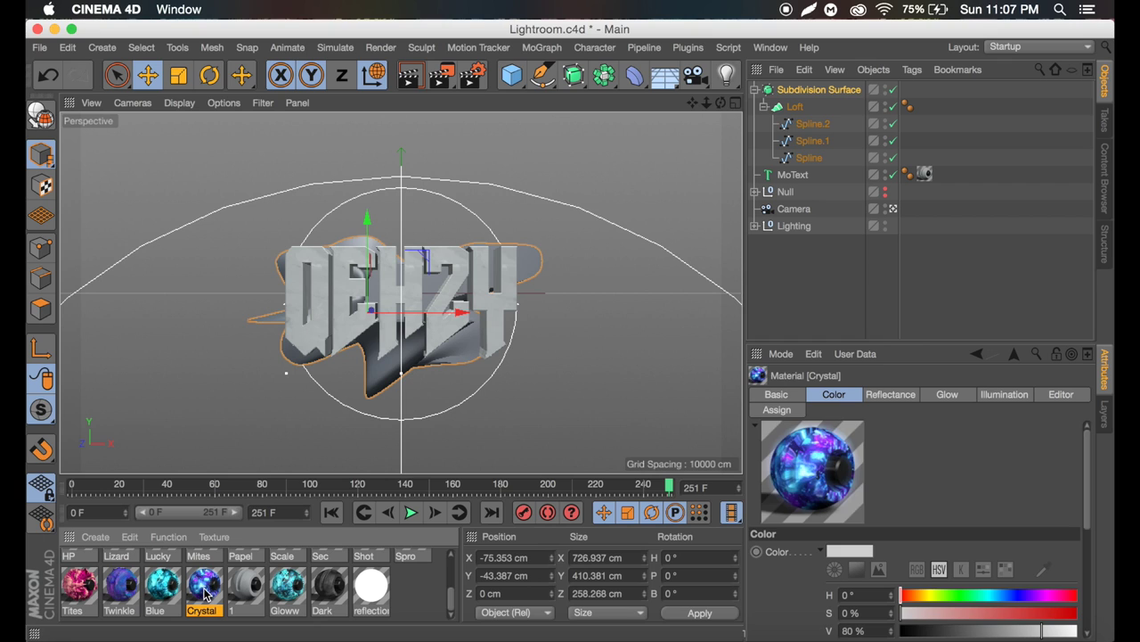
left_click_drag(823, 93, 823, 91)
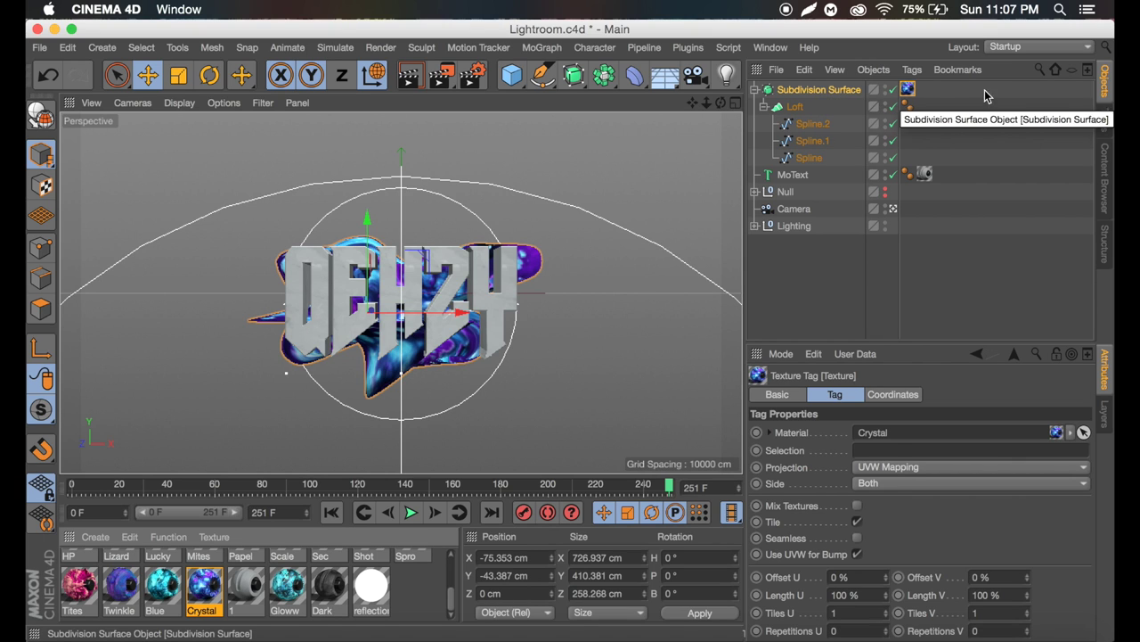
left_click(908, 90)
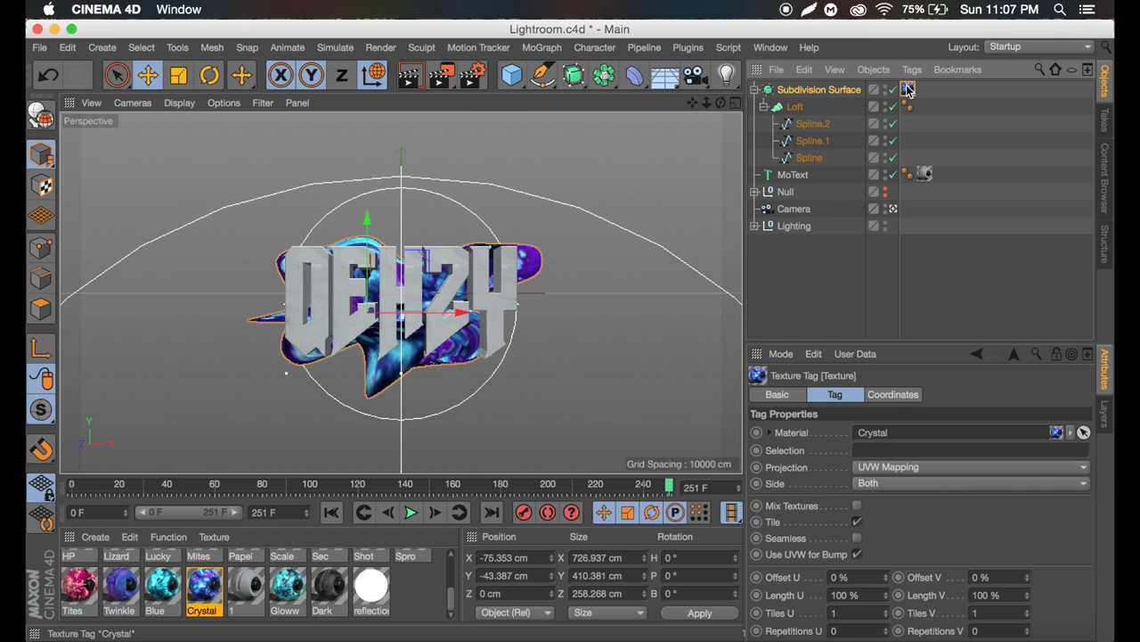
left_click(864, 467)
left_click(883, 540)
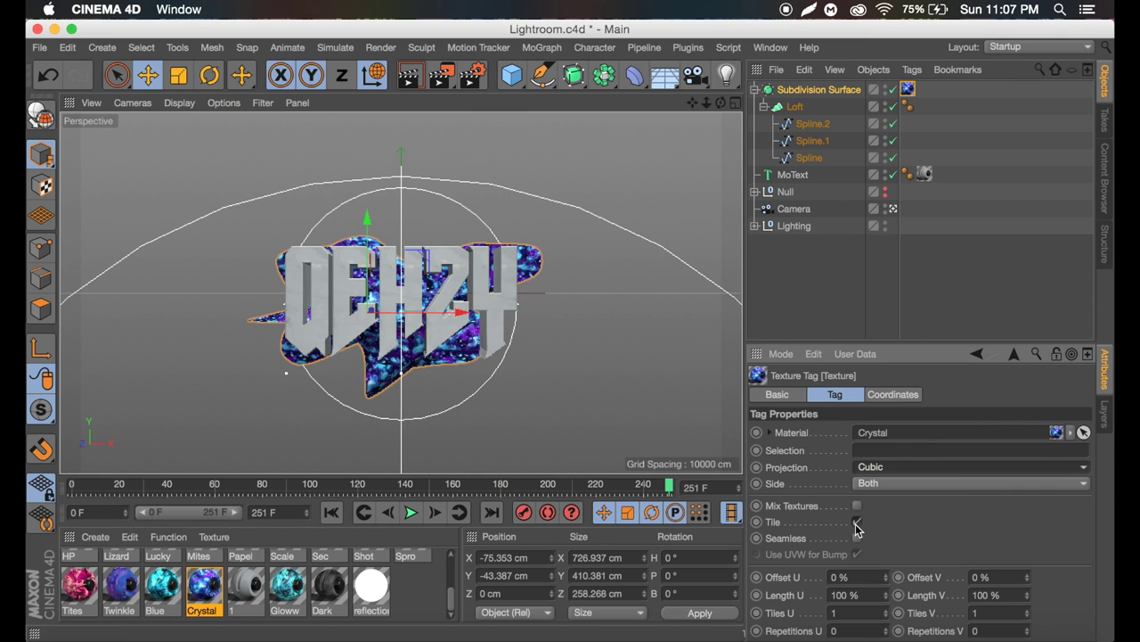
left_click(858, 539)
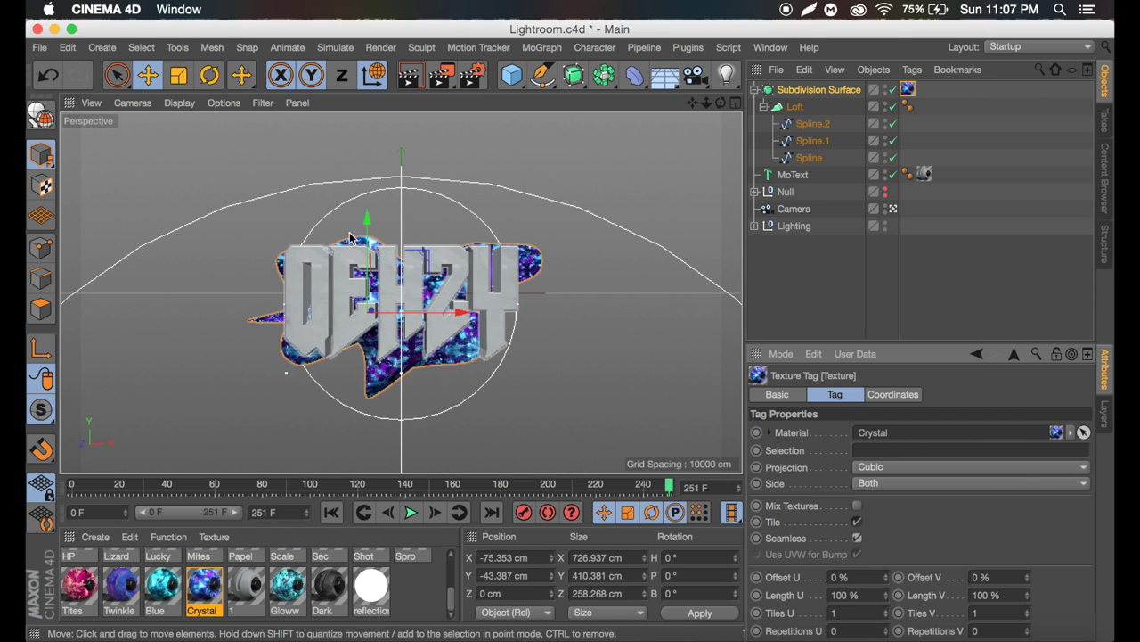
left_click(755, 91)
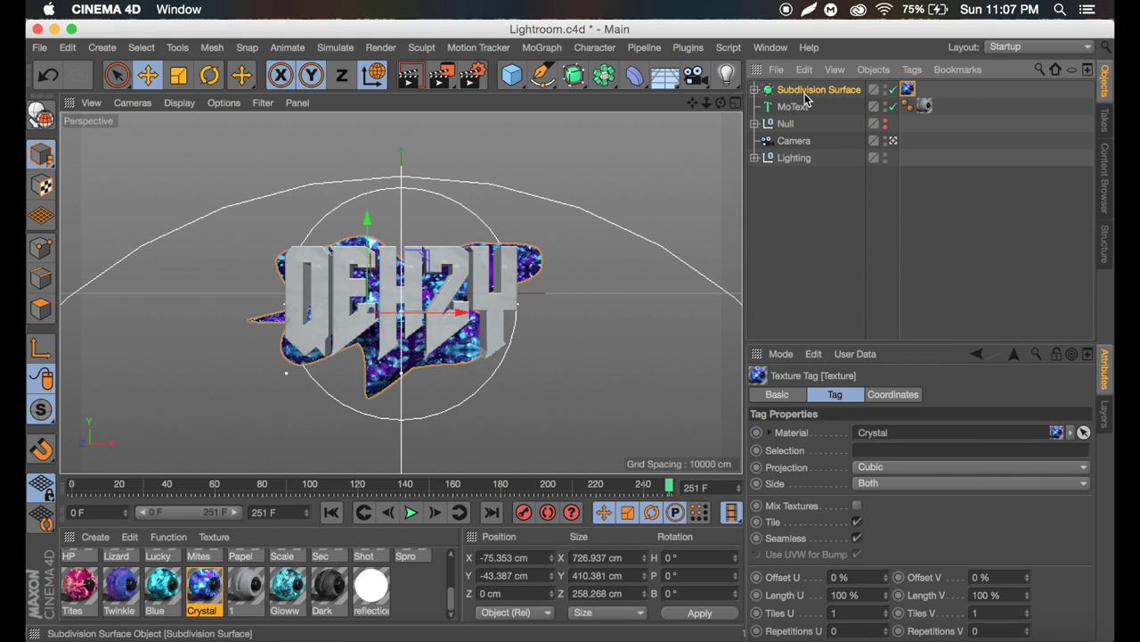
left_click(828, 207)
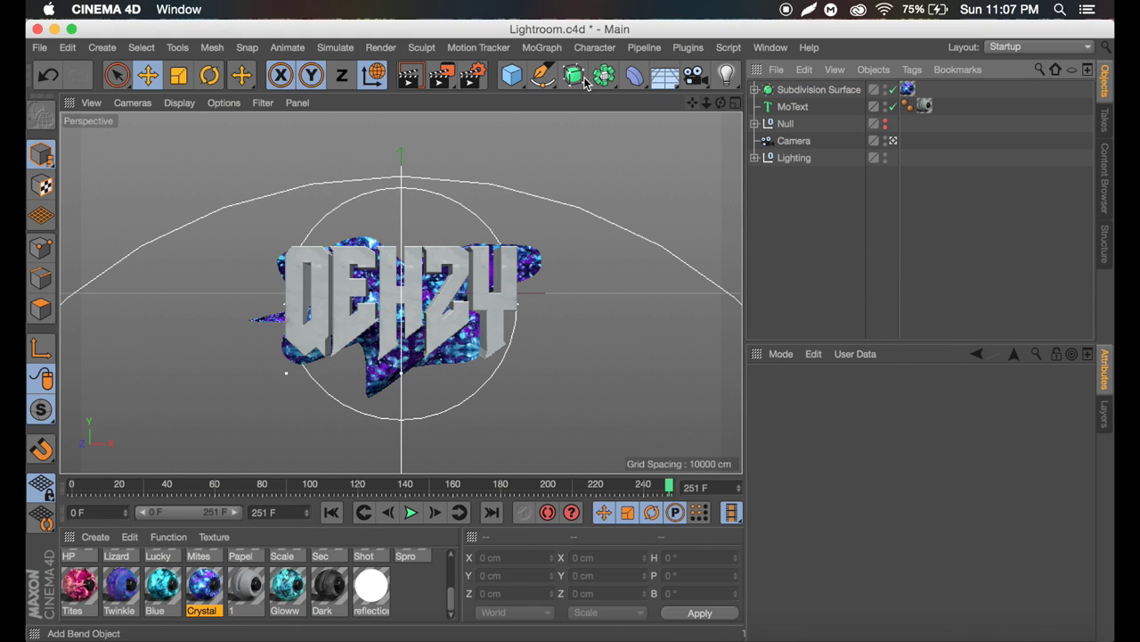
Add a Platonic, move it behind the text to about 136 cm in Z, and look through the scene camera again
left_click(513, 76)
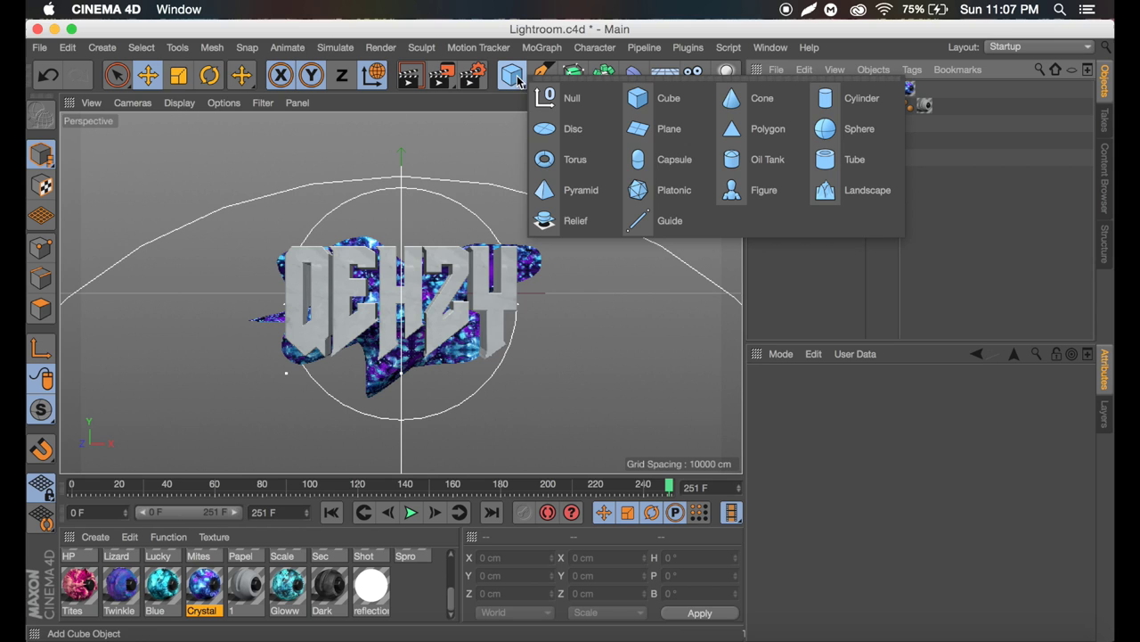
left_click(654, 187)
left_click_drag(445, 294, 456, 300)
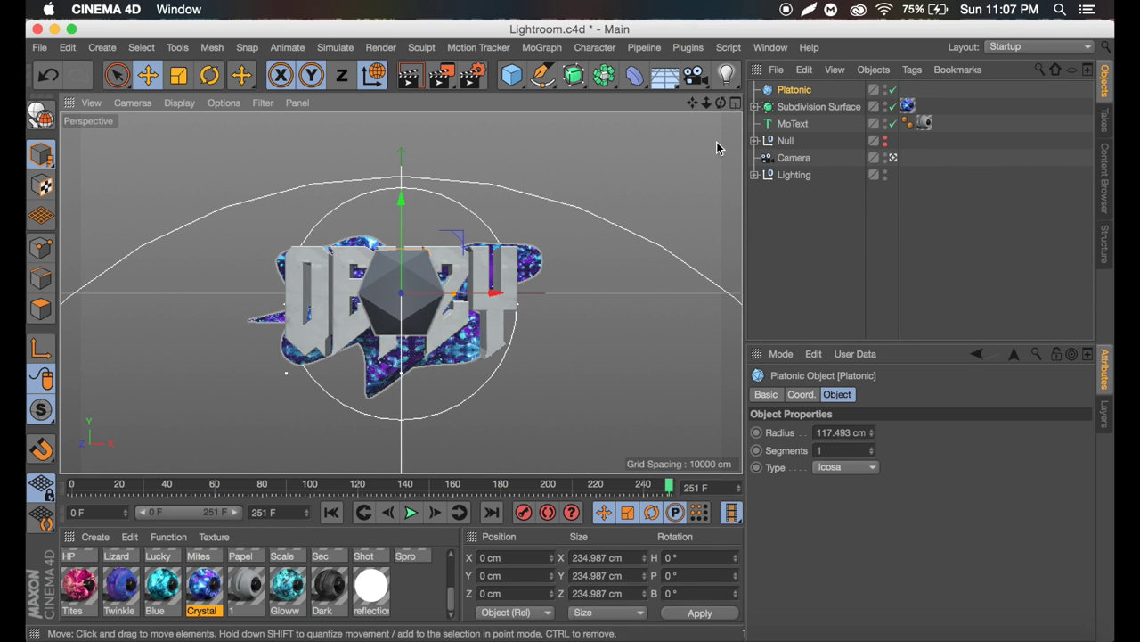
left_click(892, 159)
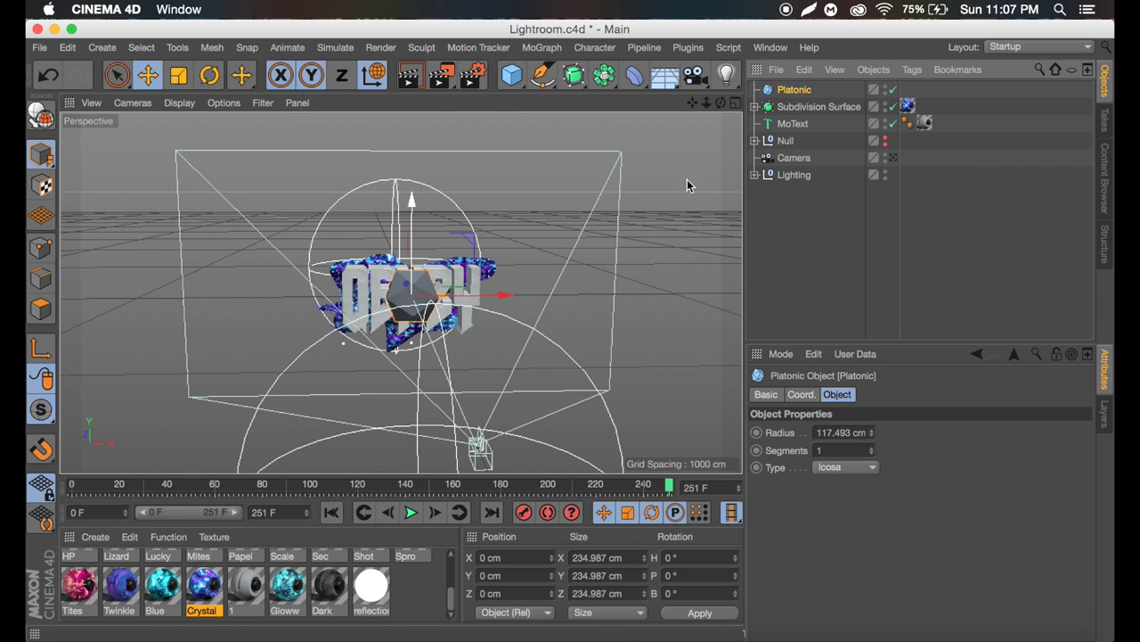
left_click_drag(401, 292, 349, 285, "alt")
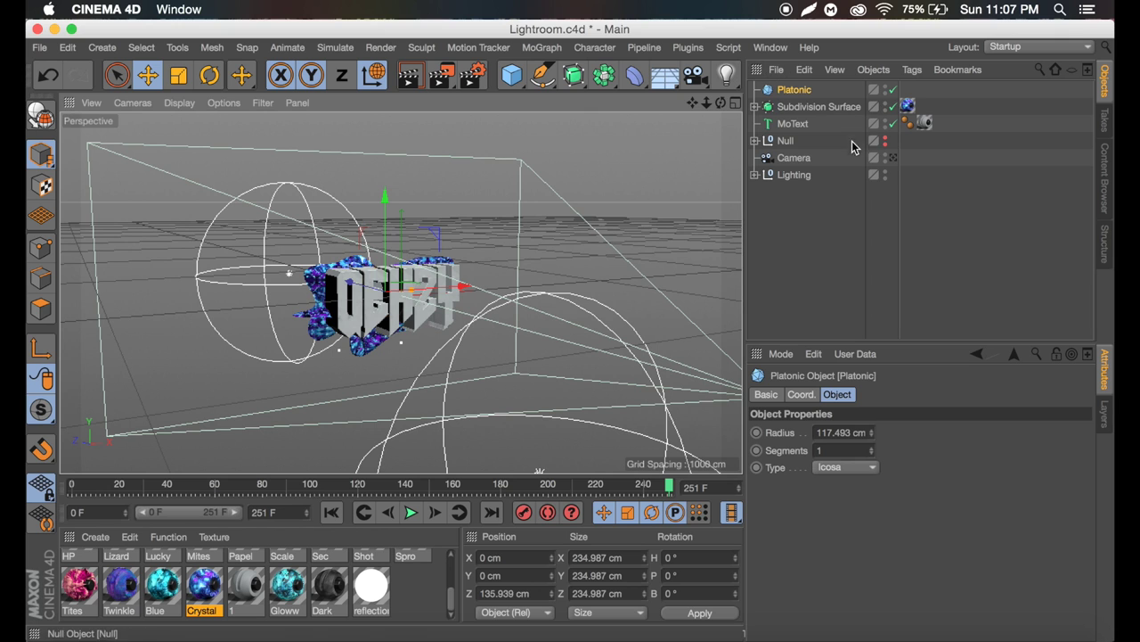
left_click(892, 159)
Nest a Displacer with a Noise shader under the Platonic and set its height to about 413 cm
left_click_drag(634, 76, 196, 282)
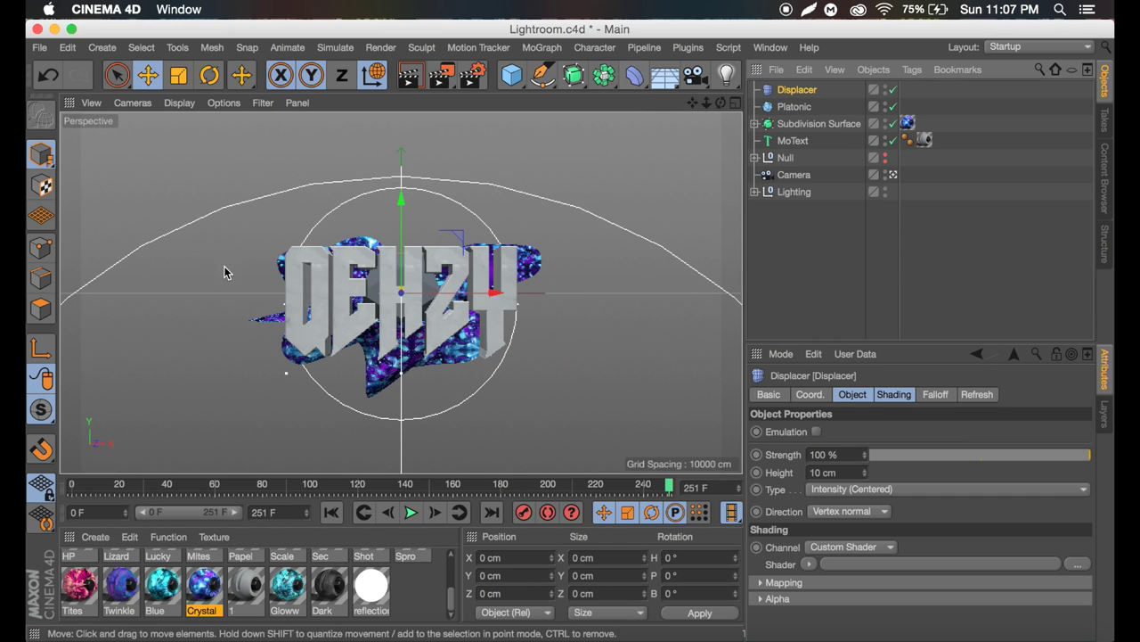
left_click_drag(808, 108, 808, 111)
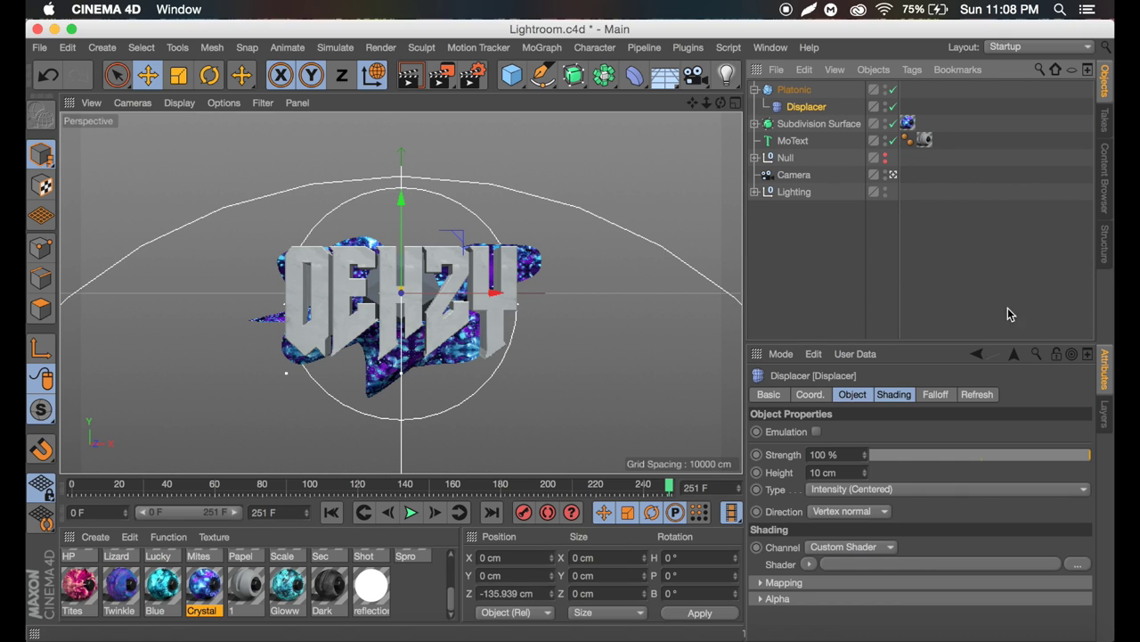
left_click(895, 395)
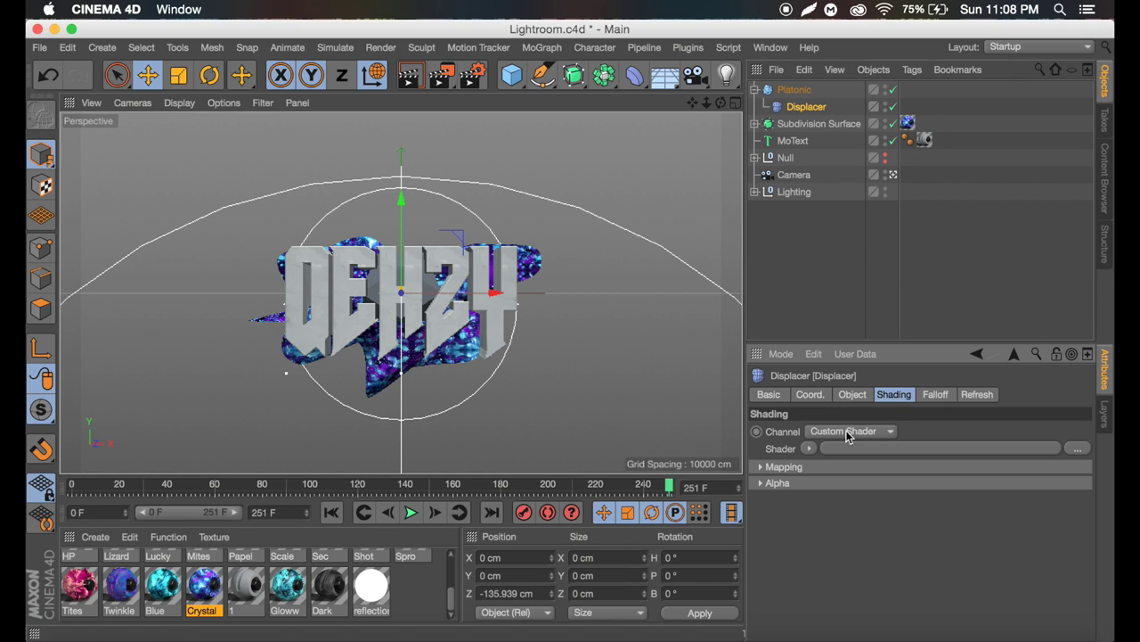
left_click(809, 450)
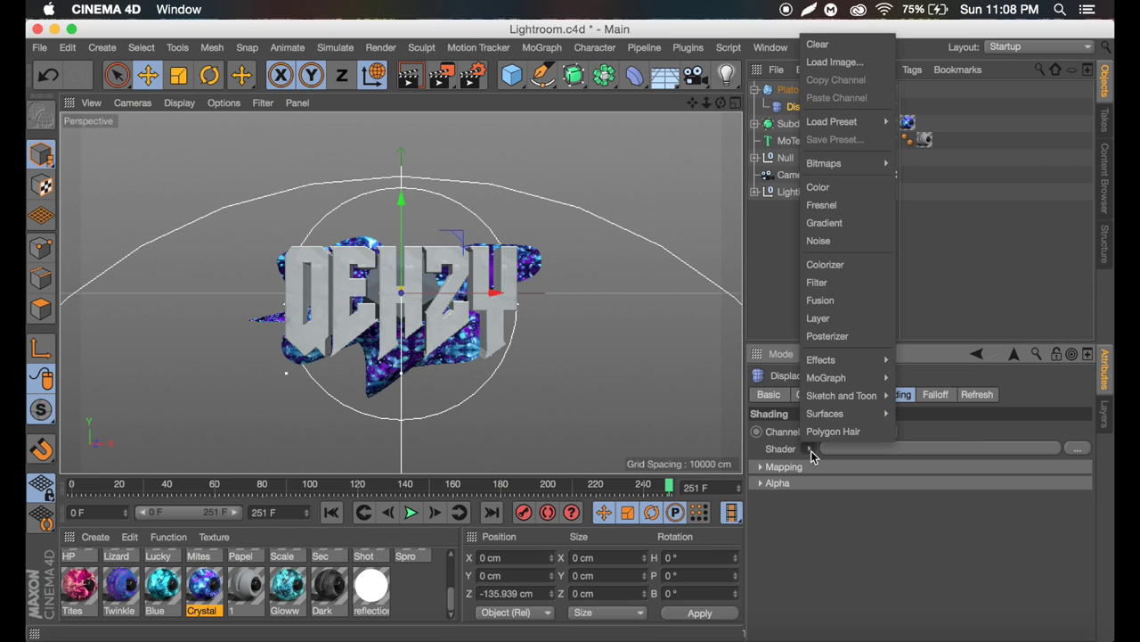
left_click(847, 242)
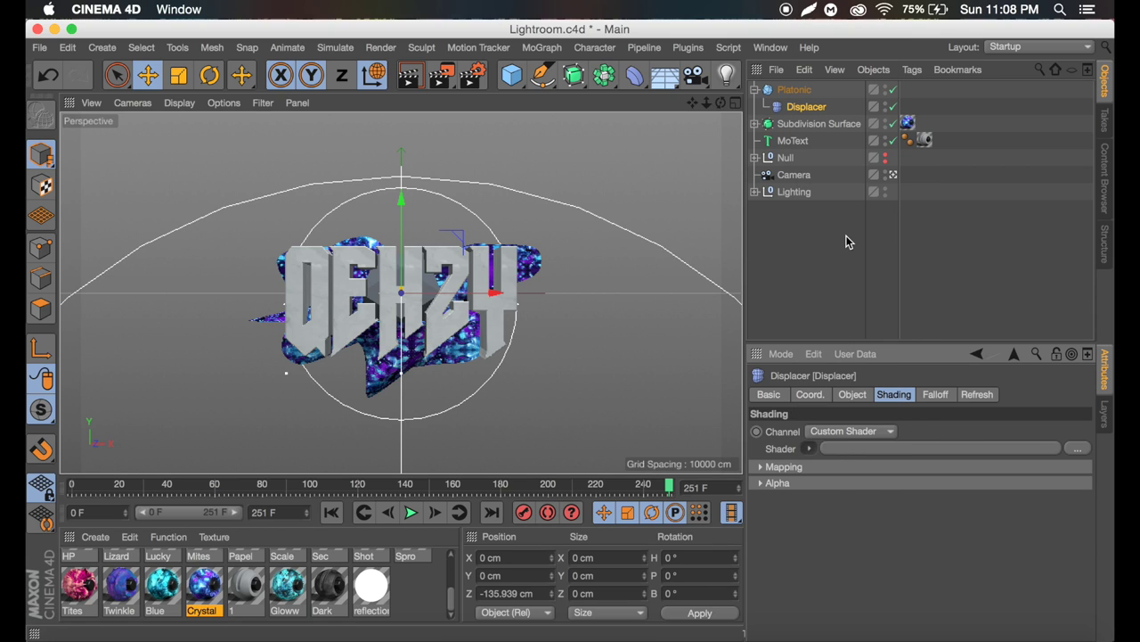
left_click(864, 402)
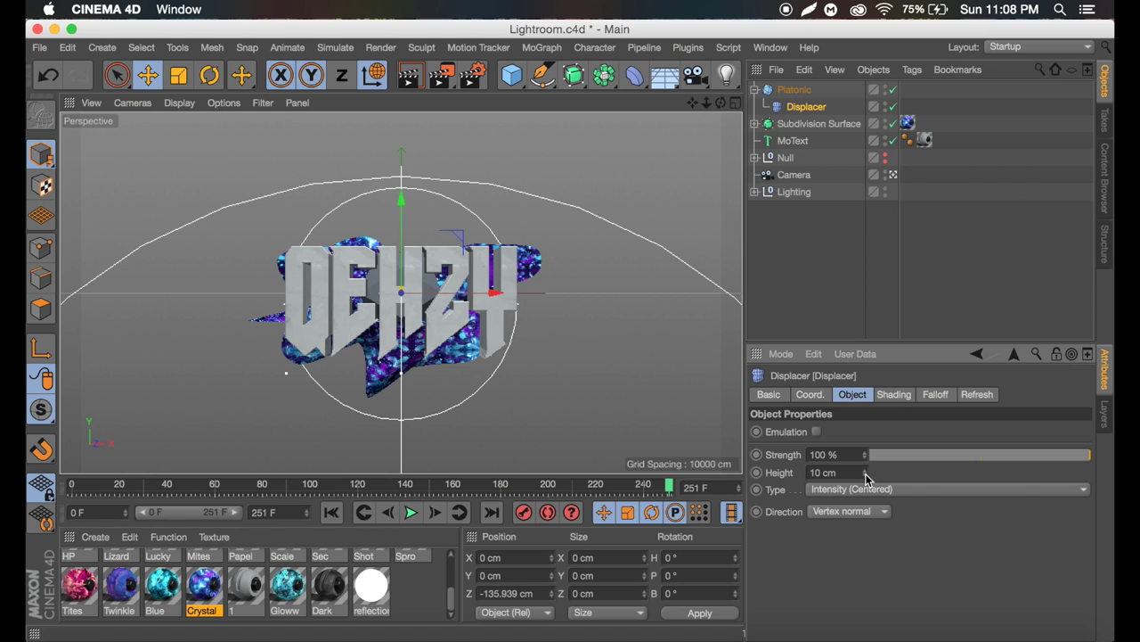
left_click_drag(863, 473, 950, 472)
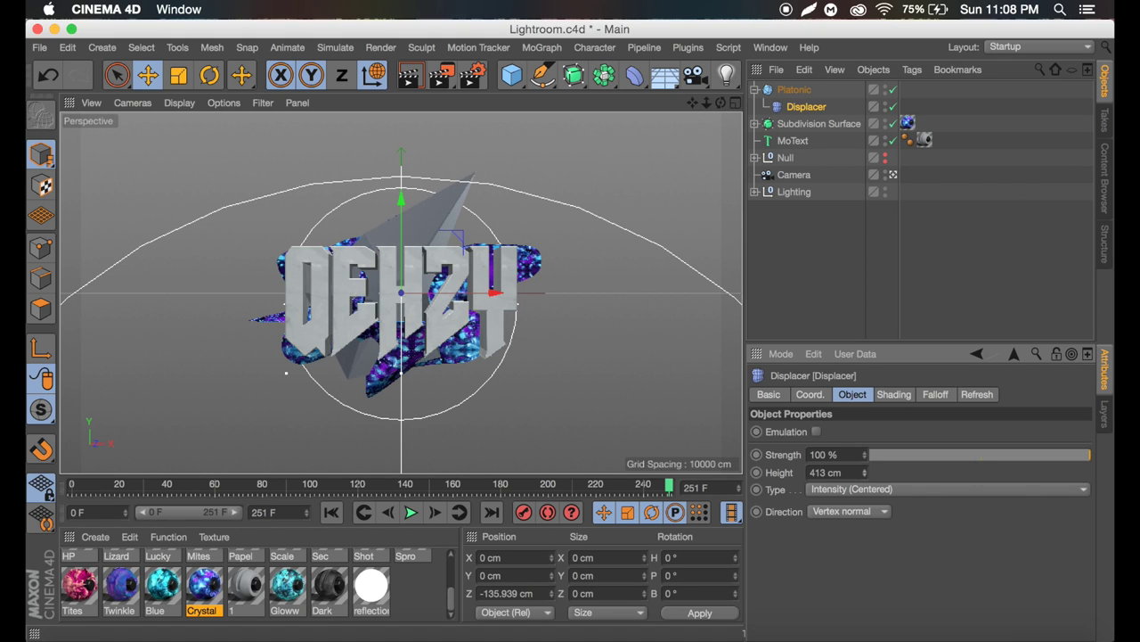
Scale the Platonic down to about 168 cm on all axes and apply the Blue material to it
left_click(794, 89)
left_click(178, 74)
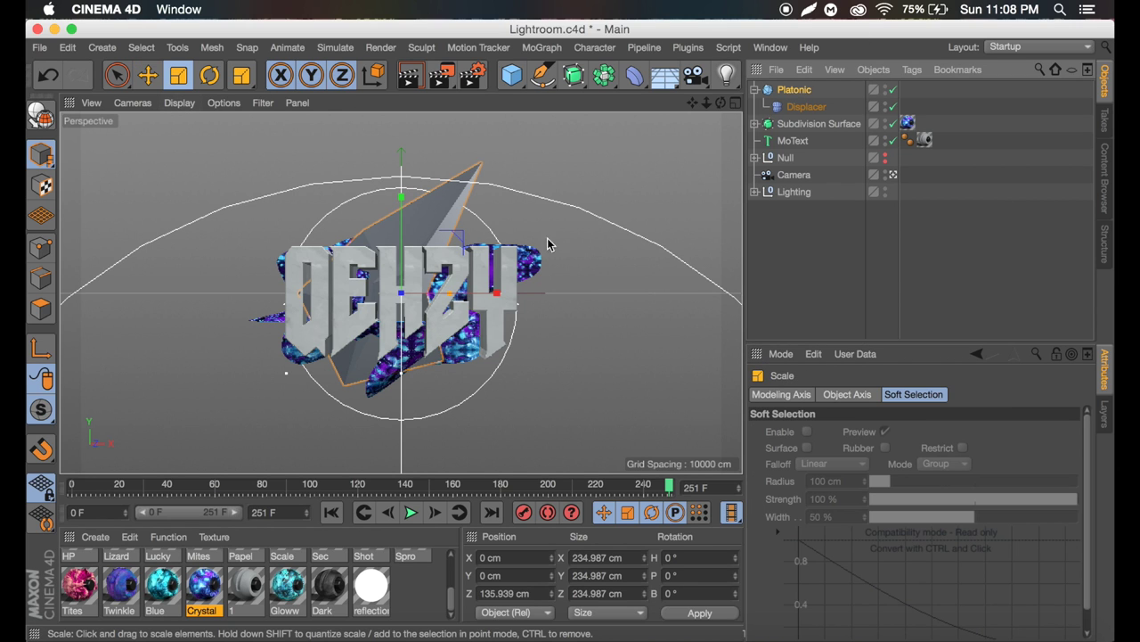
left_click(550, 230)
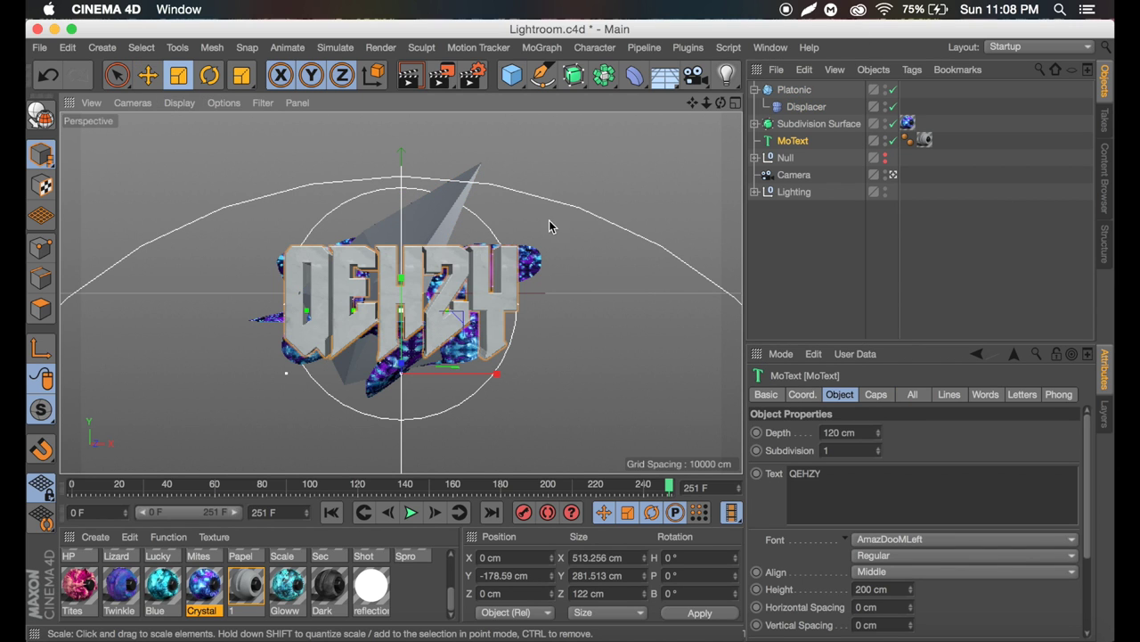
left_click(792, 90)
left_click_drag(612, 208, 339, 377)
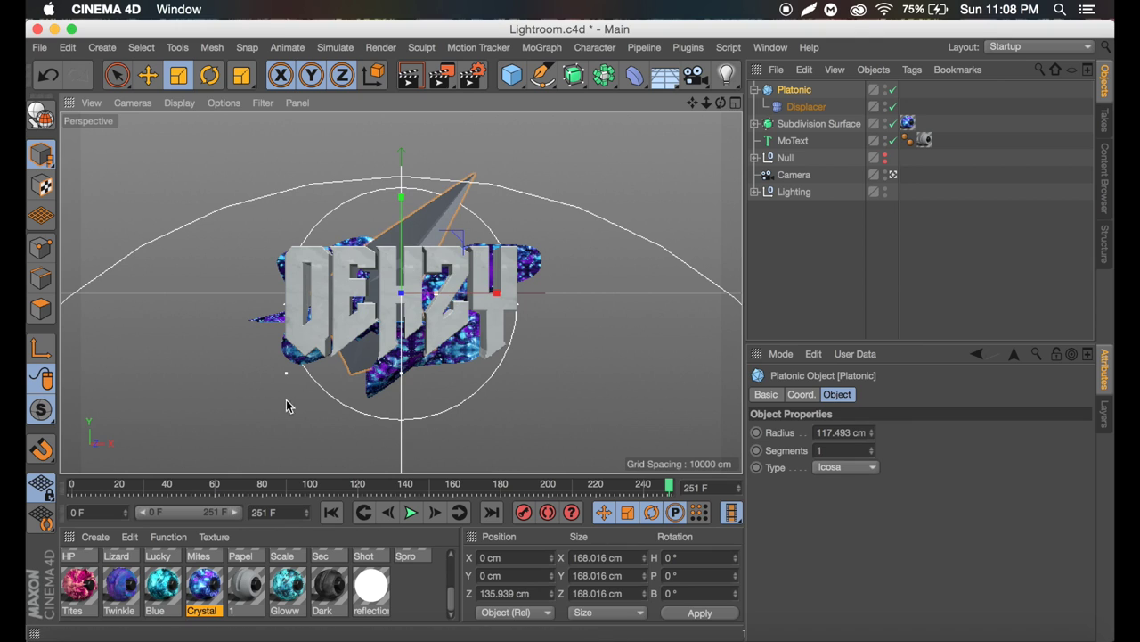
left_click(163, 584)
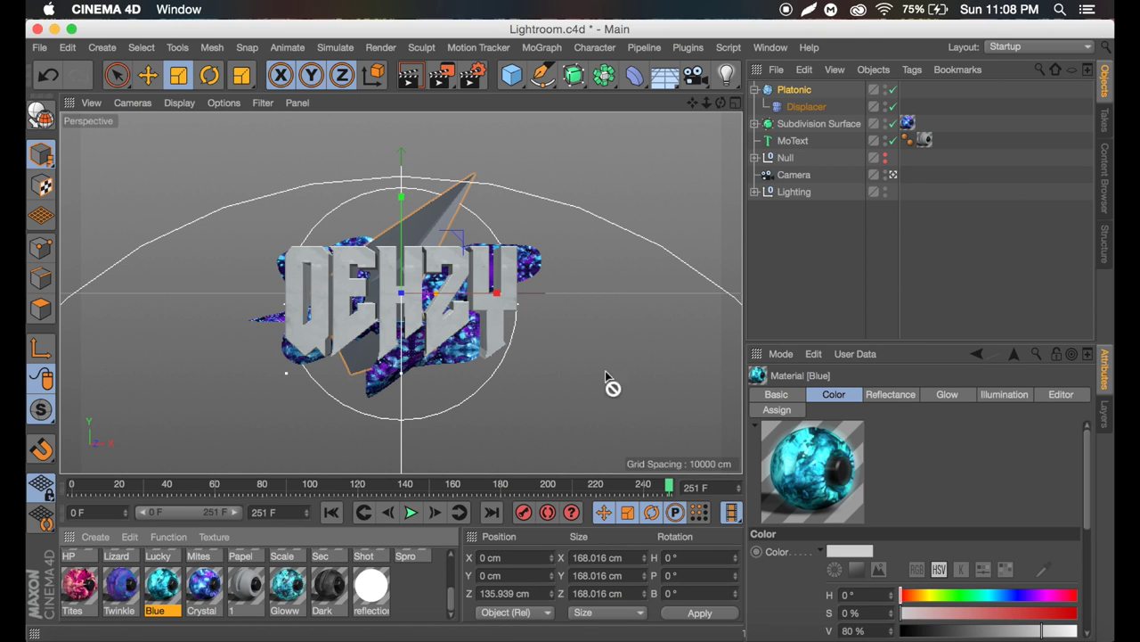
left_click_drag(793, 93, 794, 89)
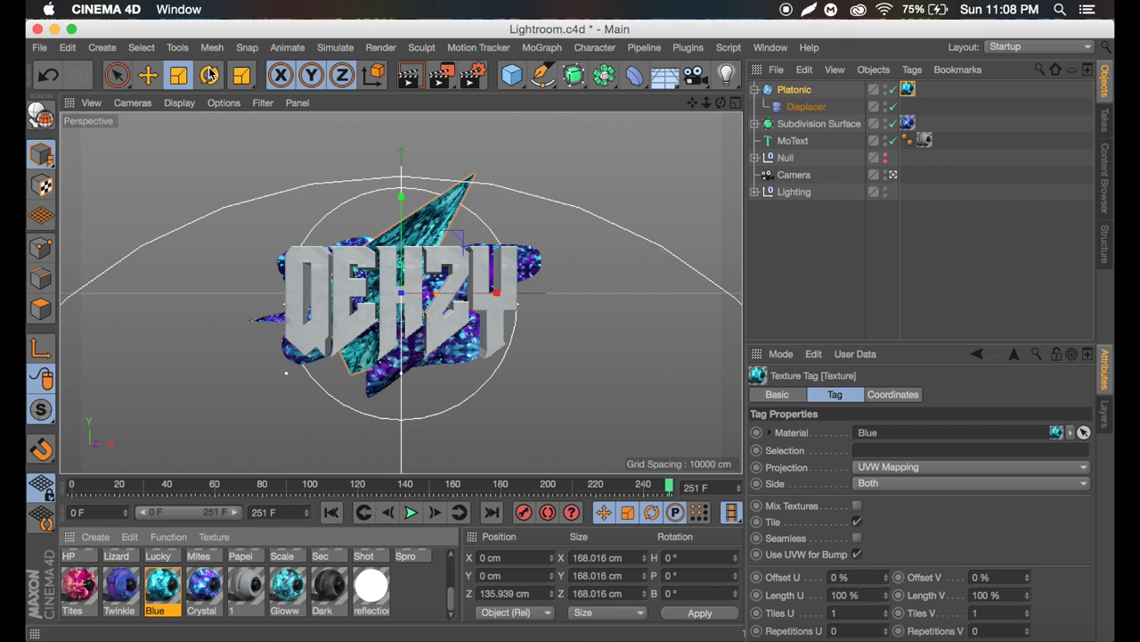
Move the Platonic to about -132 cm in X, -107 cm in Y and 226 cm in Z, behind the text
left_click(148, 75)
left_click_drag(400, 198, 400, 238)
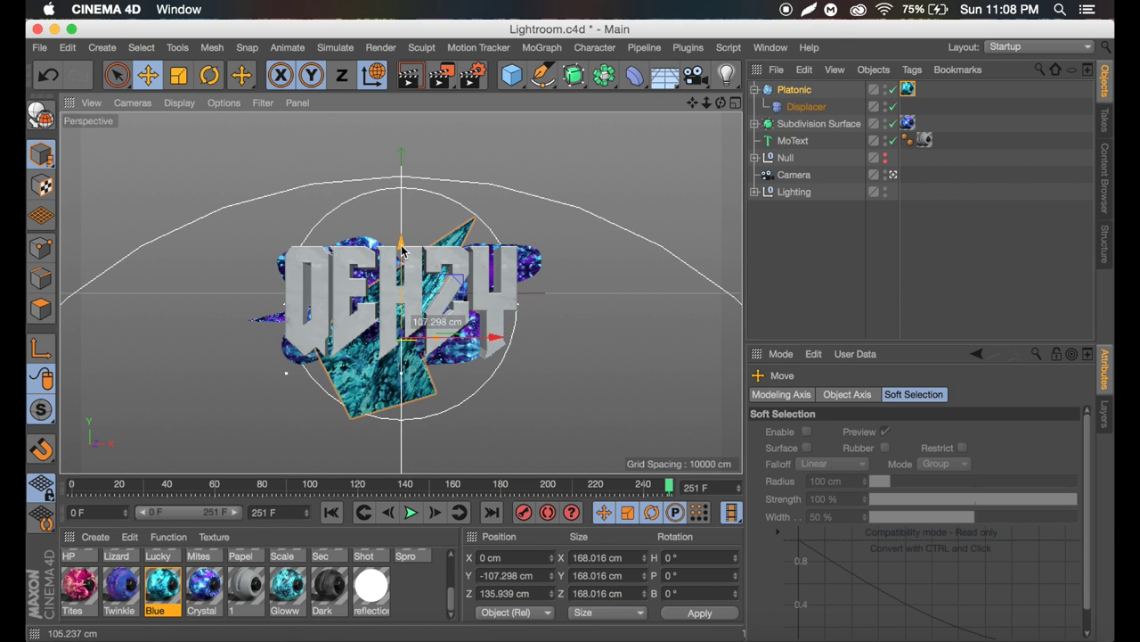
left_click_drag(463, 337, 412, 333)
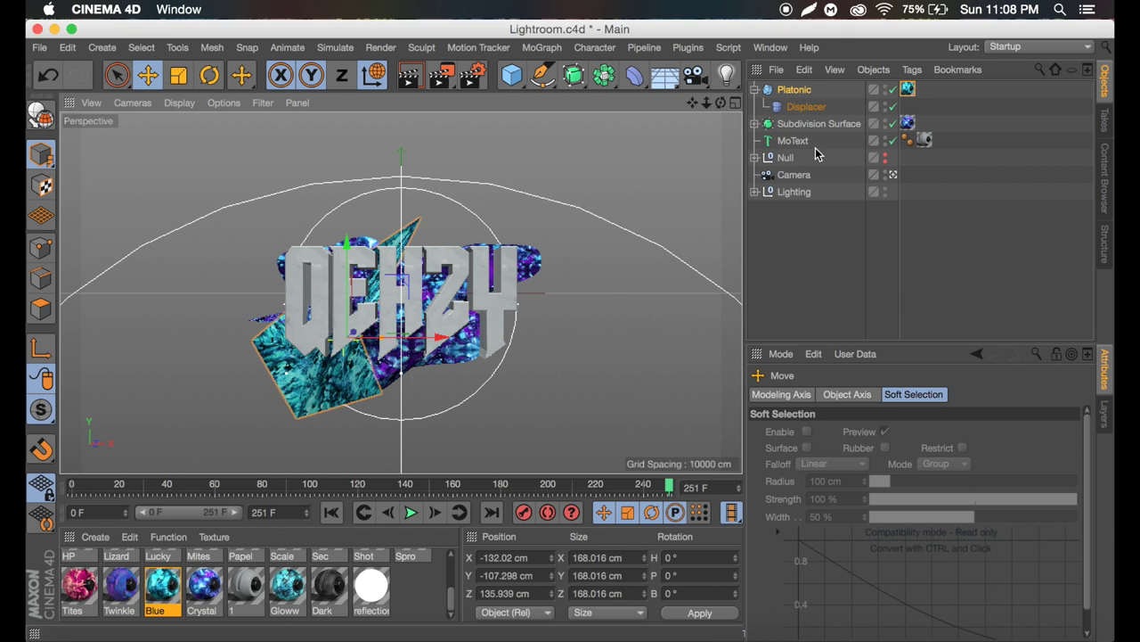
left_click_drag(463, 303, 316, 316, "alt")
left_click(893, 174)
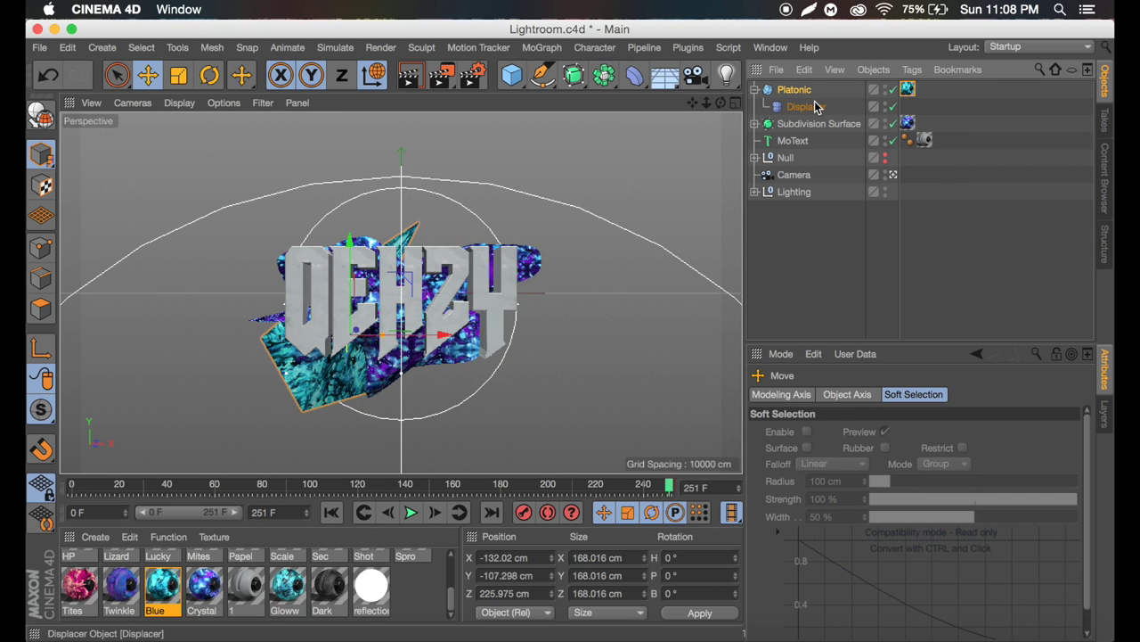
Duplicate the Platonic with its Displacer and shift the copy to about 134 cm in X
key("ctrl+c")
key("ctrl+v")
left_click_drag(437, 338, 544, 326)
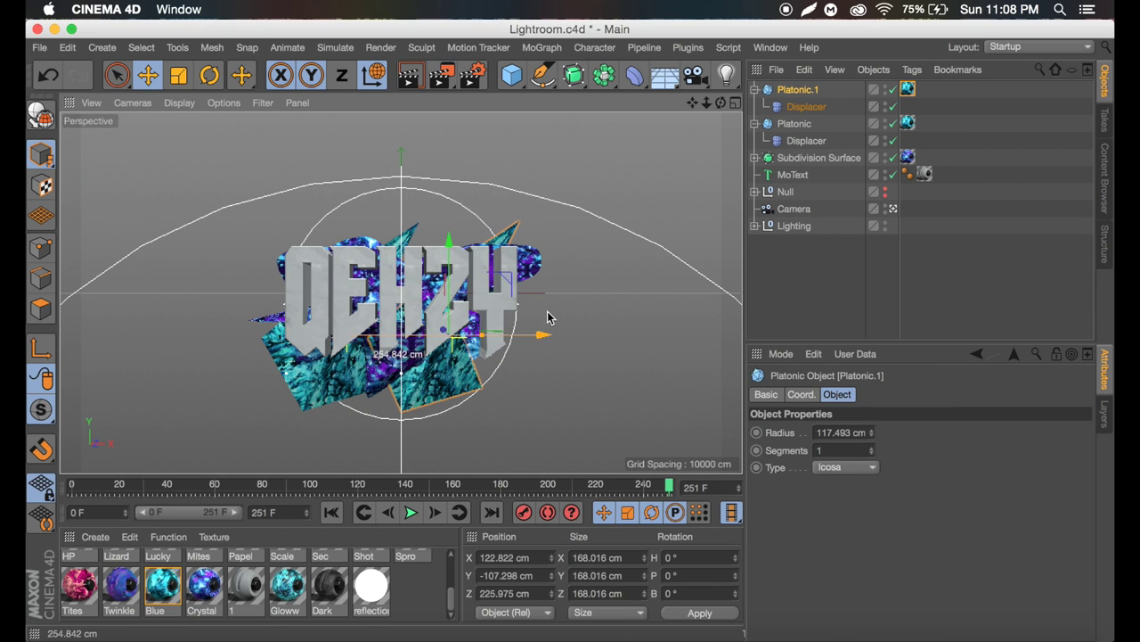
Rotate the duplicated Platonic to about H -167°, P -13° and B 132° so its spike points downward
left_click(208, 78)
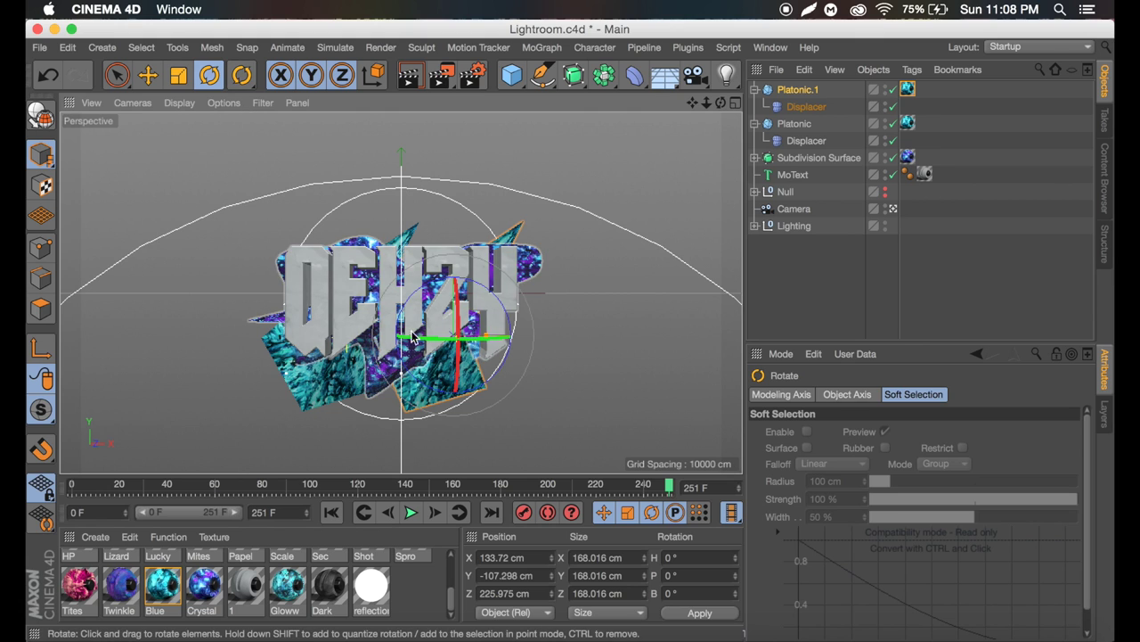
left_click_drag(491, 318, 361, 274)
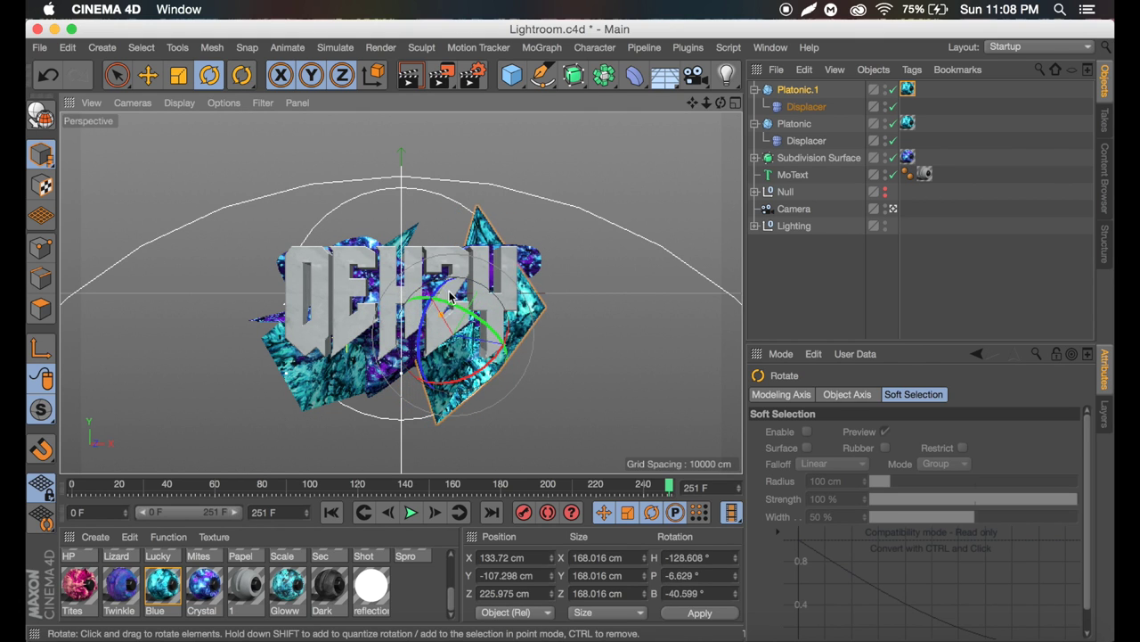
left_click_drag(432, 307, 419, 328)
left_click_drag(438, 265, 405, 308)
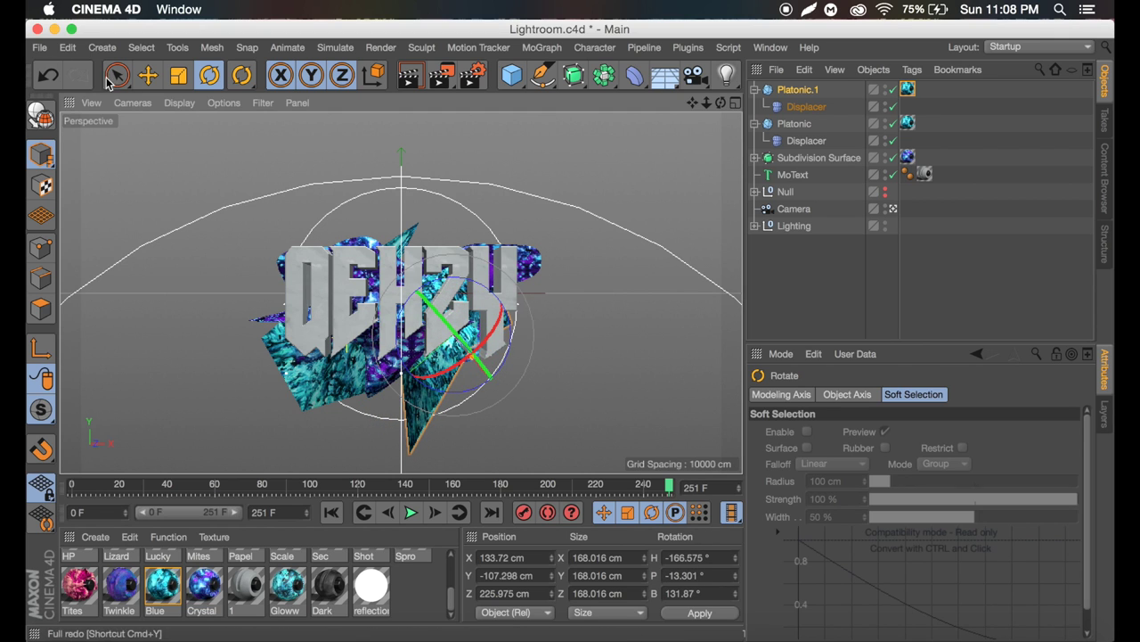
Move the duplicated Platonic to about 203 cm in X and -44 cm in Y, behind the letter Y
left_click(148, 75)
mouse_move(469, 276)
left_mouse_down()
mouse_move(470, 210)
mouse_move(470, 265)
left_mouse_up()
left_click_drag(544, 323, 575, 325)
left_click_drag(479, 229, 481, 214)
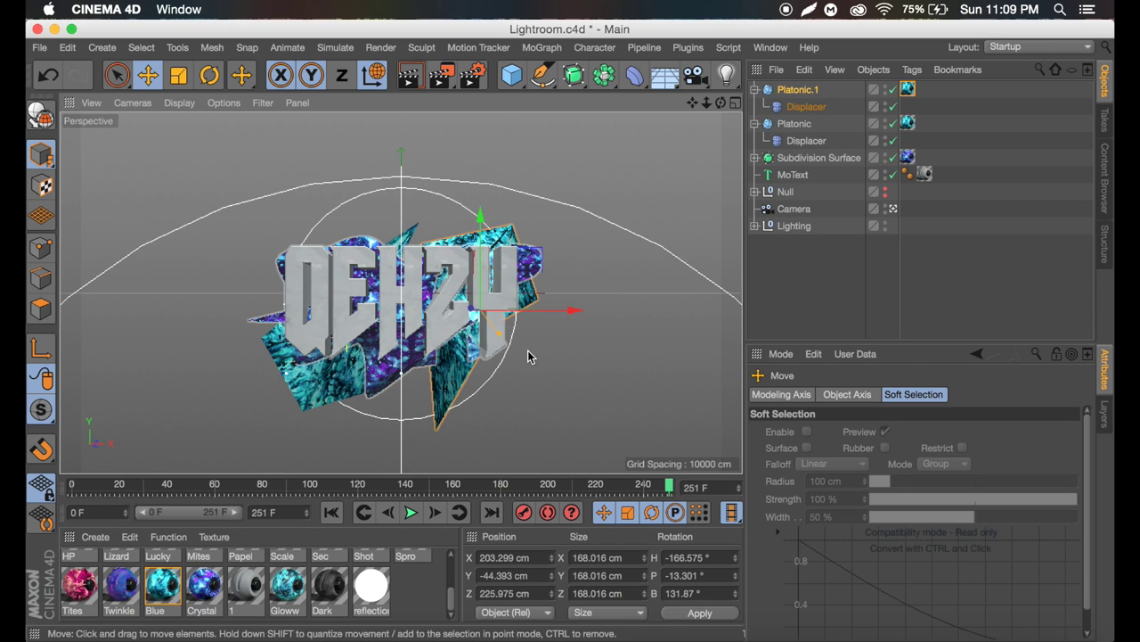
Collapse both Platonic hierarchies and switch to a full-size Front view
left_click(863, 272)
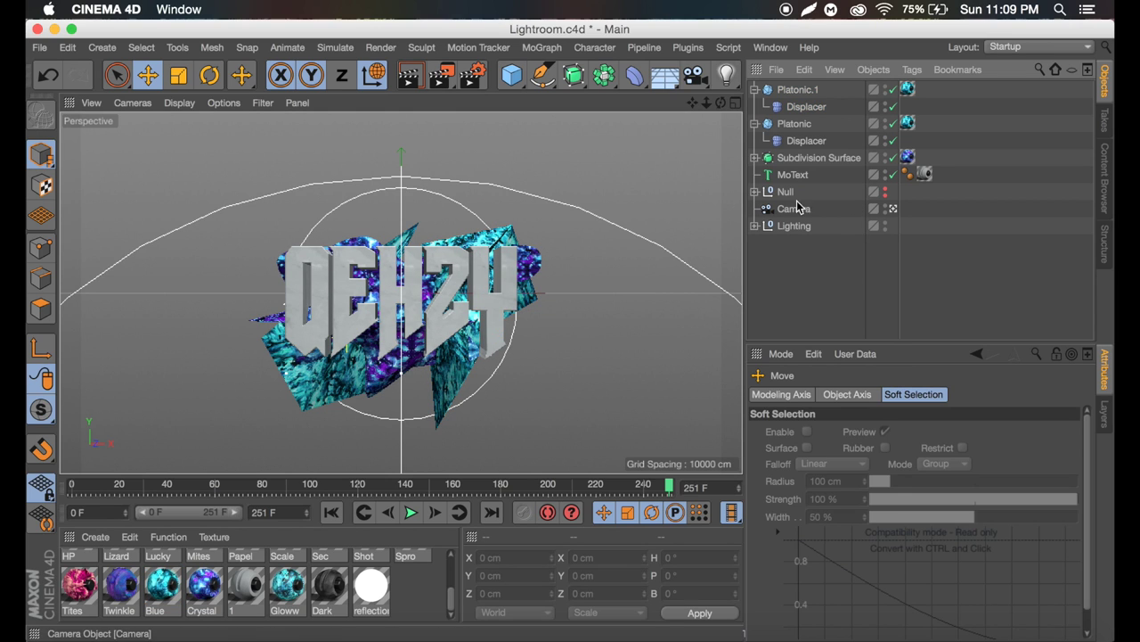
left_click(755, 90)
left_click(756, 106)
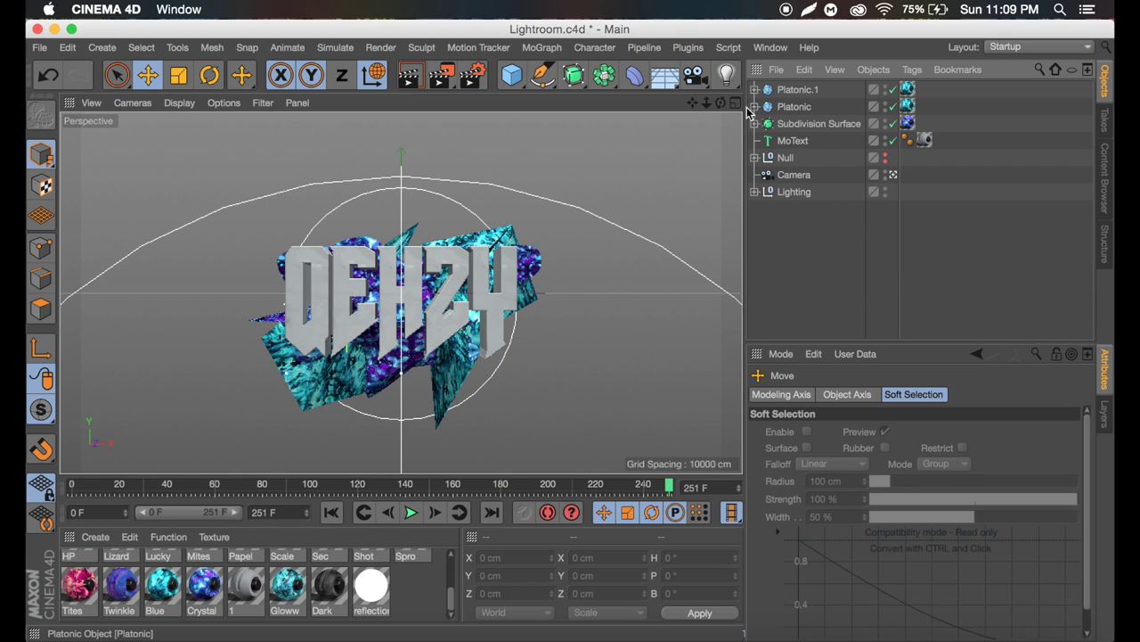
left_click(735, 103)
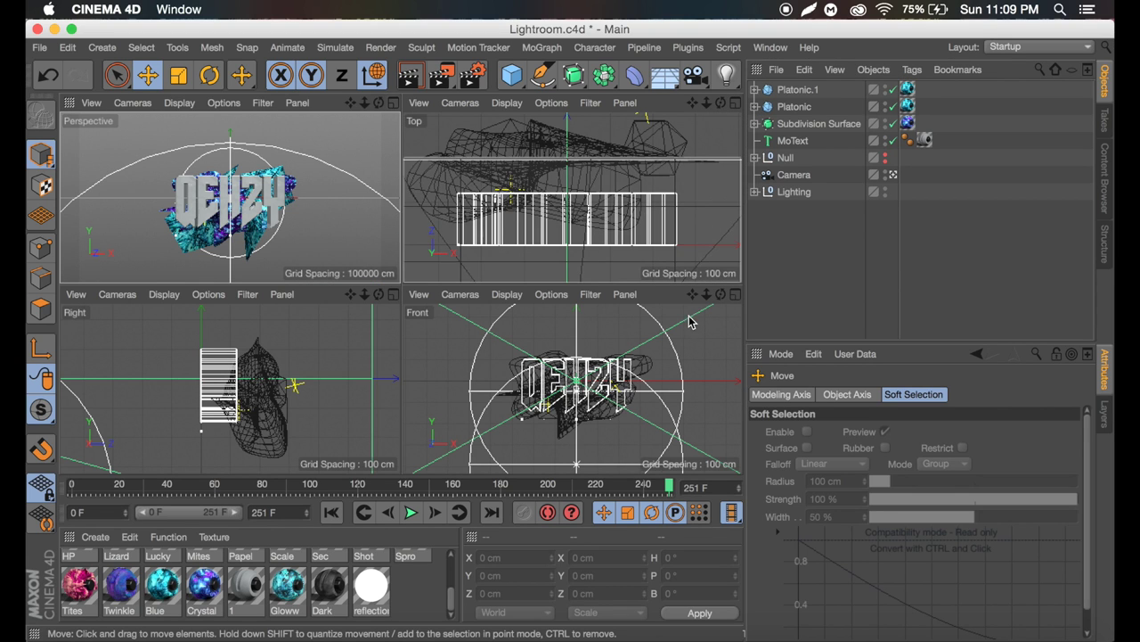
left_click(736, 294)
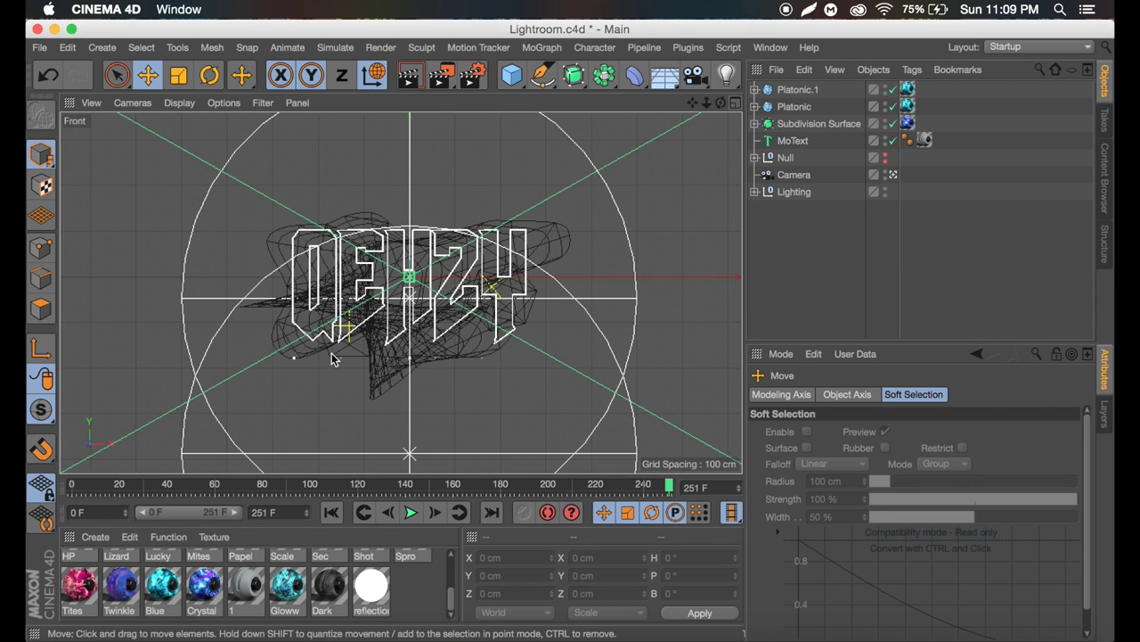
Draw a curved Bezier spline about 856 cm wide from behind the letter Y out to the camera frame's upper-right corner
left_click(546, 77)
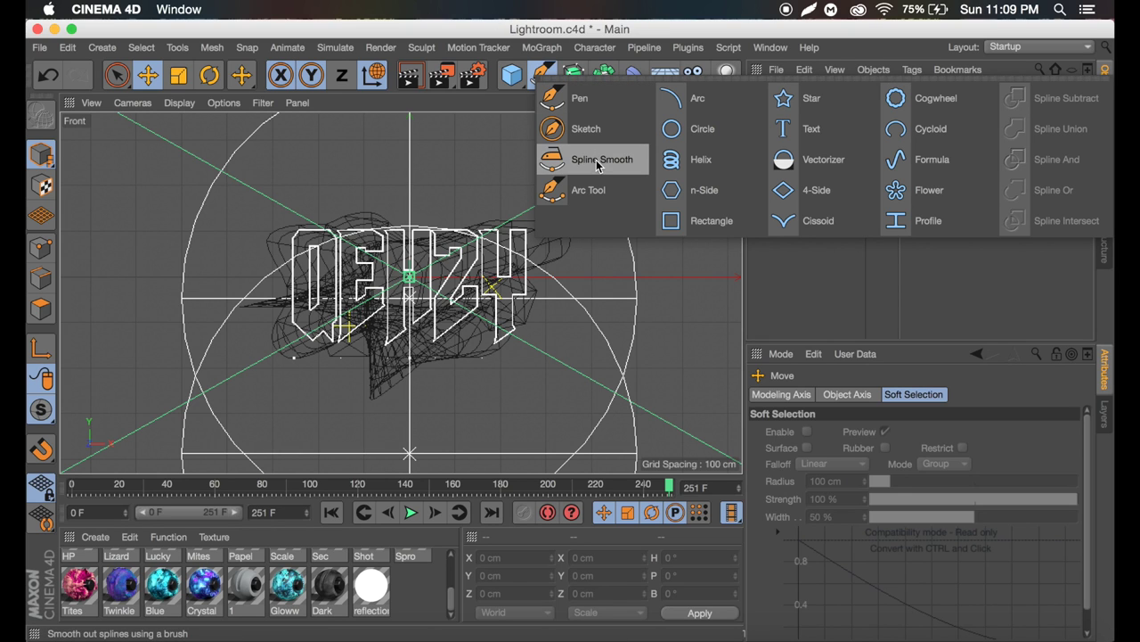
left_click(577, 100)
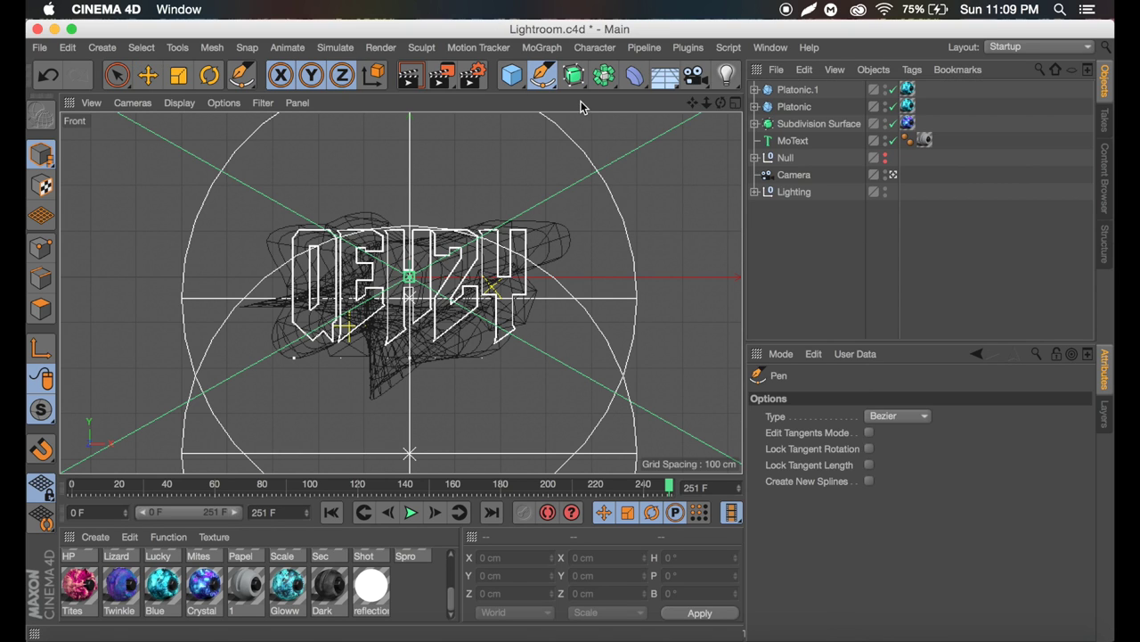
left_click_drag(693, 102, 662, 129)
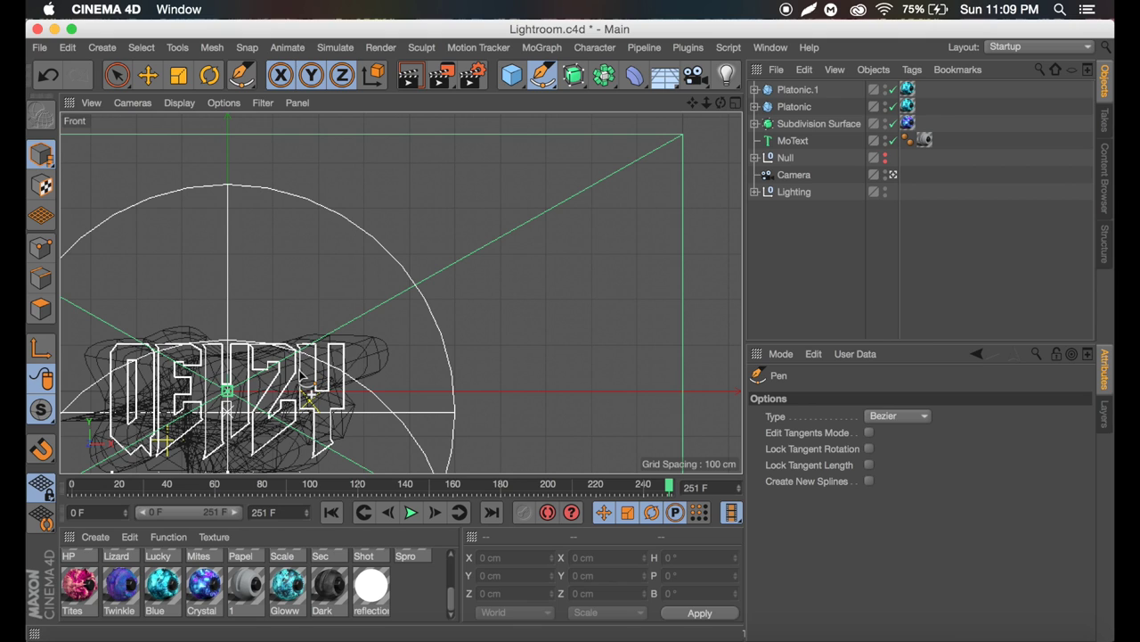
left_click(308, 393)
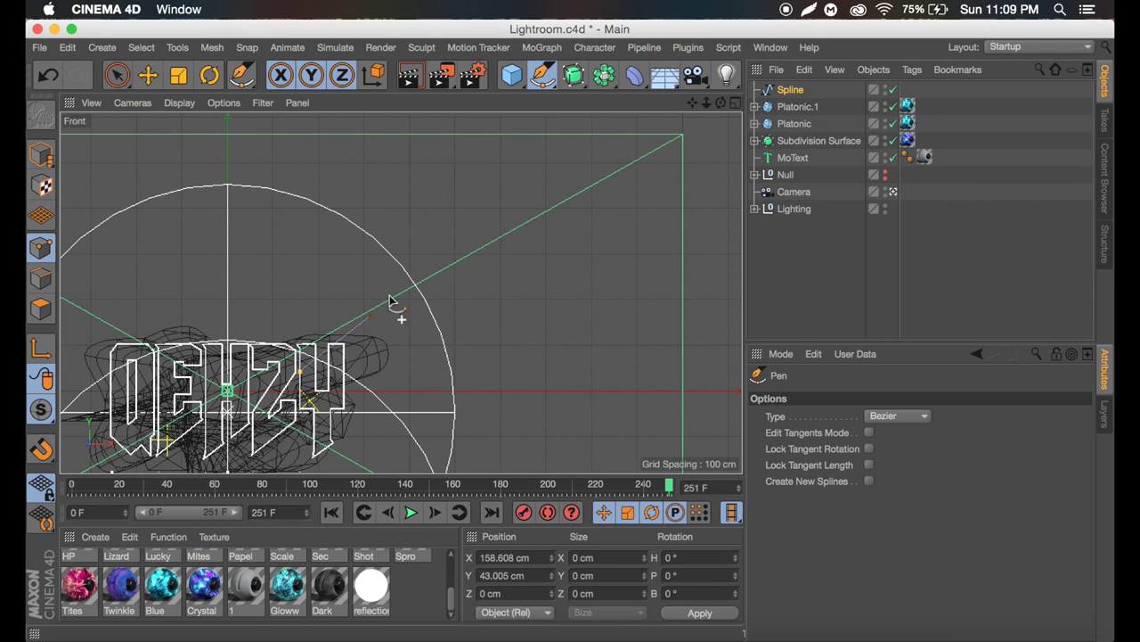
left_click_drag(425, 263, 522, 230)
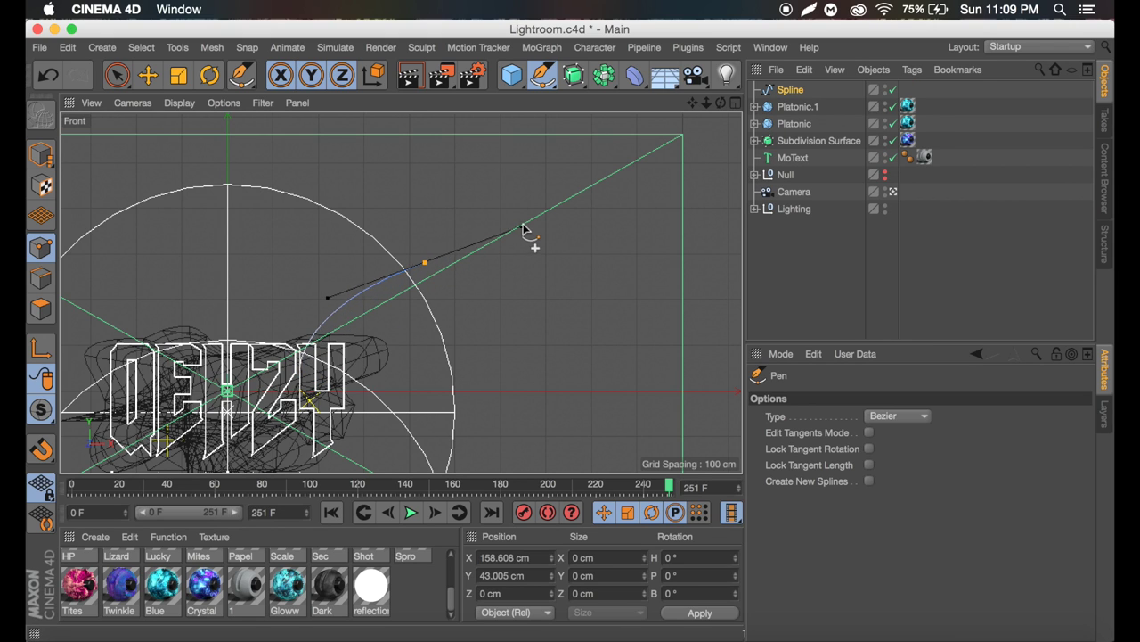
left_click_drag(684, 141, 689, 7)
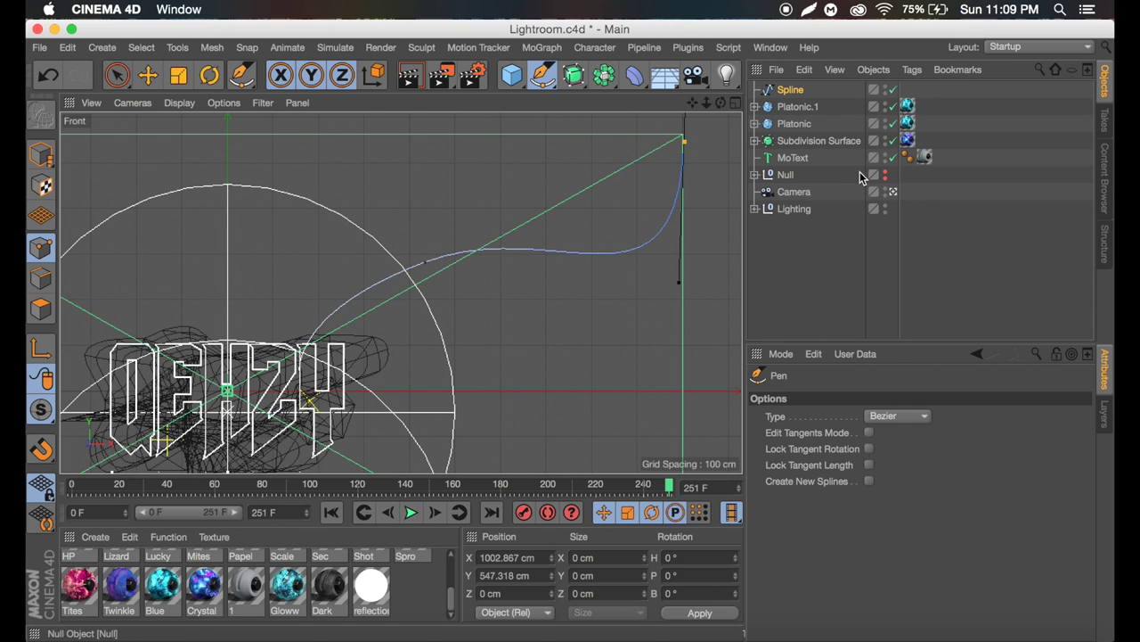
left_click(735, 103)
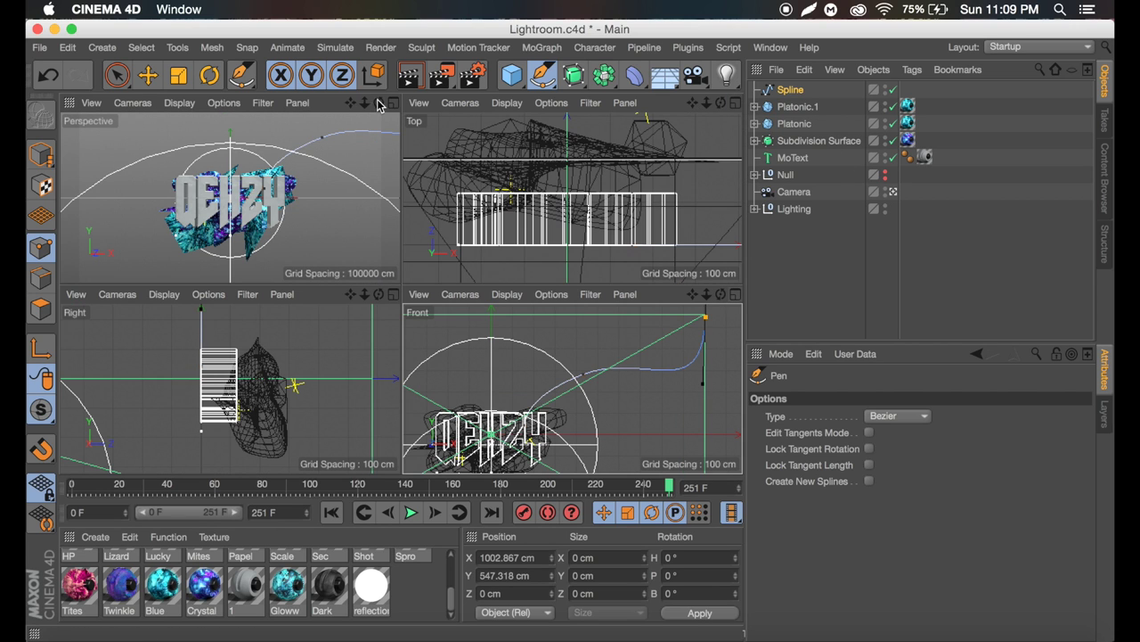
left_click(395, 104)
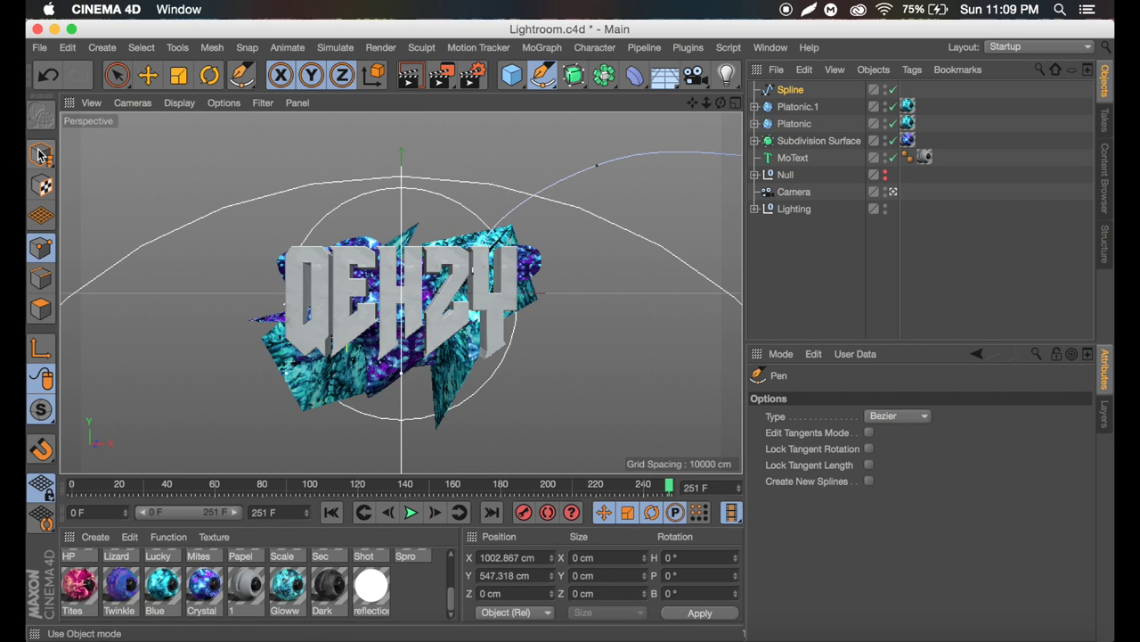
left_click(148, 74)
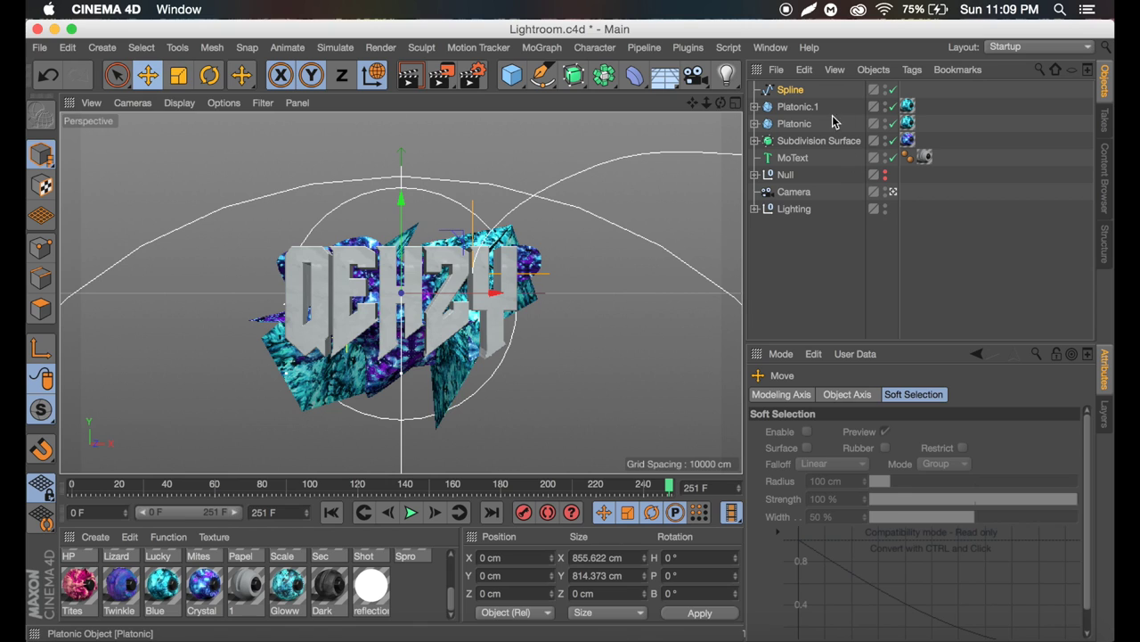
Duplicate the spline and rotate the copy to H -180° so it mirrors the curve on the text's other side
left_click(804, 93)
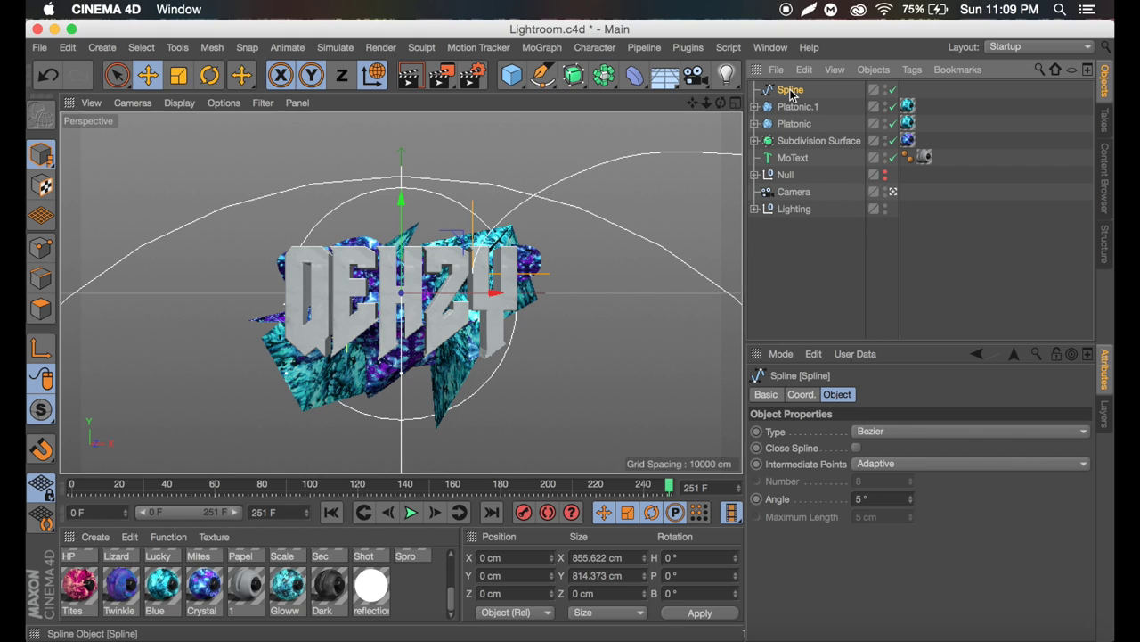
key("super+c")
key("super+v")
left_click(209, 75)
left_click_drag(432, 297, 36, 286)
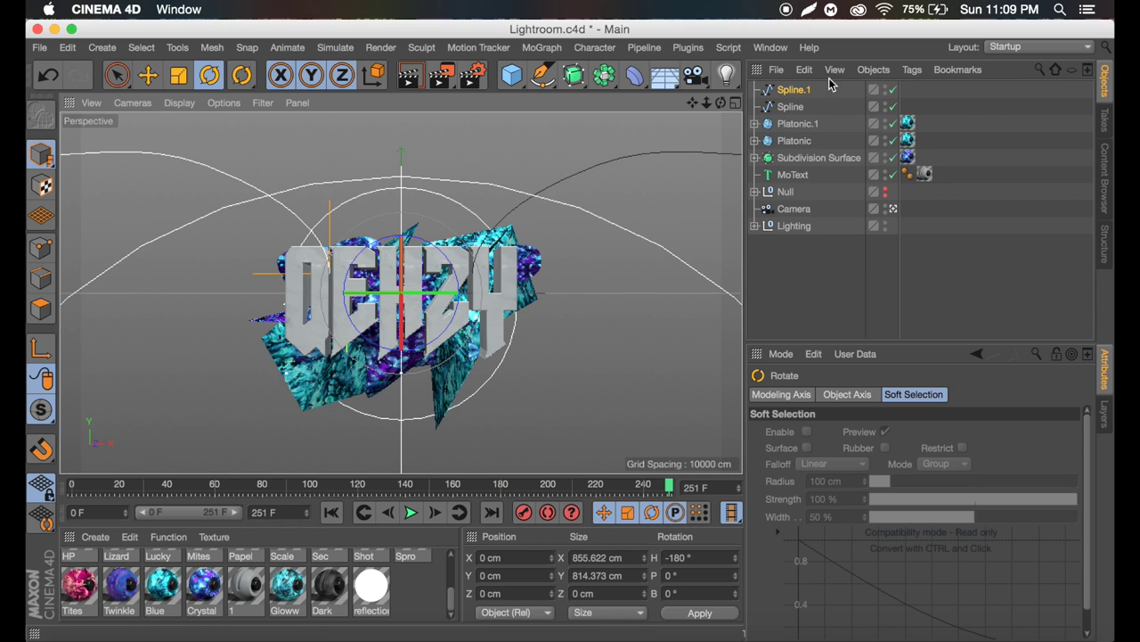
Duplicate both splines and flip the copies to H 180° and B 180° so they curve below the text
left_click(793, 107, "shift")
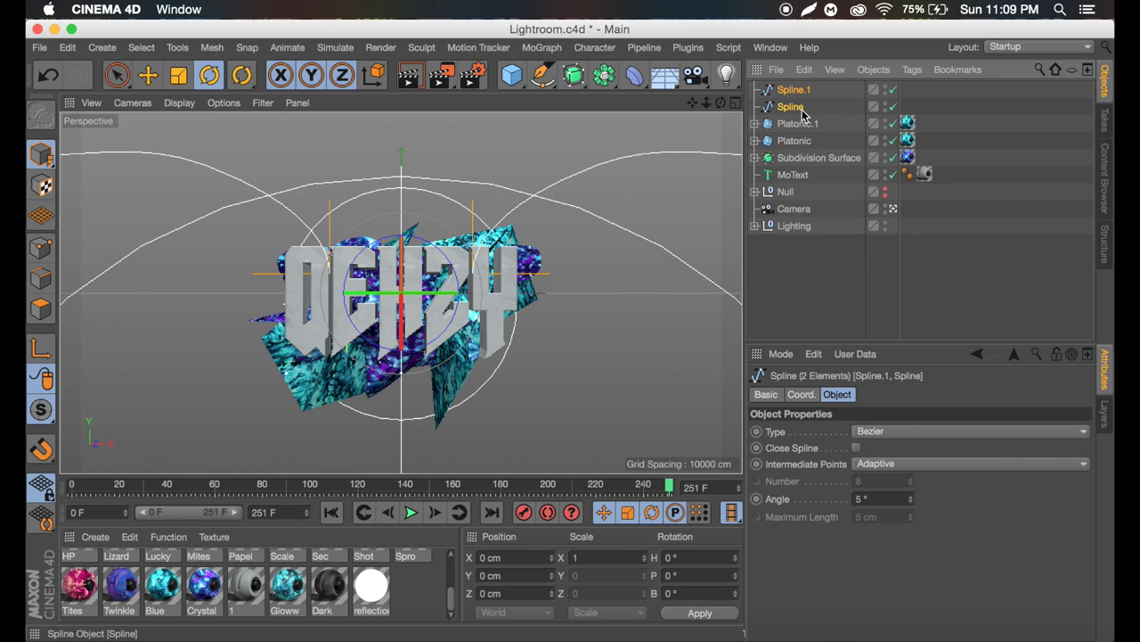
key("super+c")
key("super+v")
left_click_drag(397, 259, 397, 231)
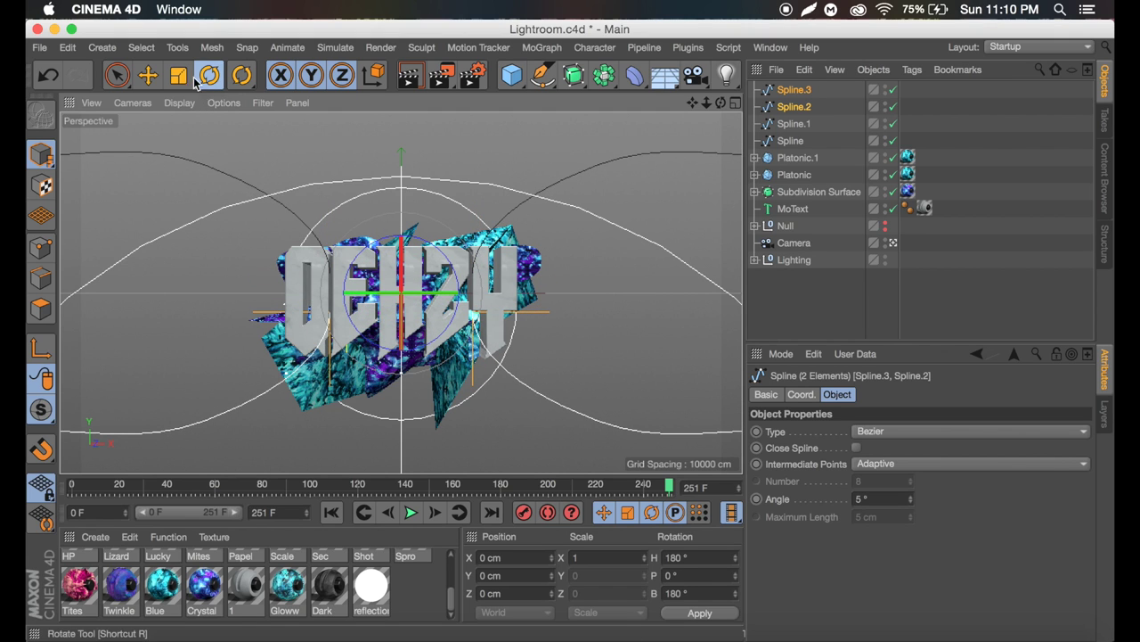
left_click(817, 314)
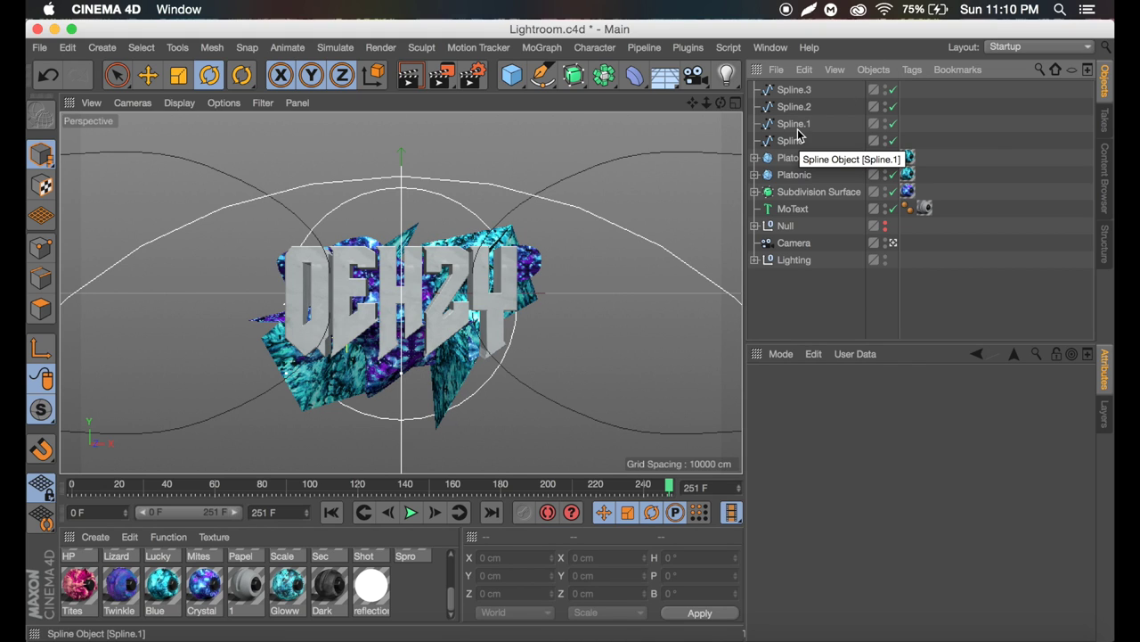
Add a Circle spline as the profile for the curves
left_click(547, 77)
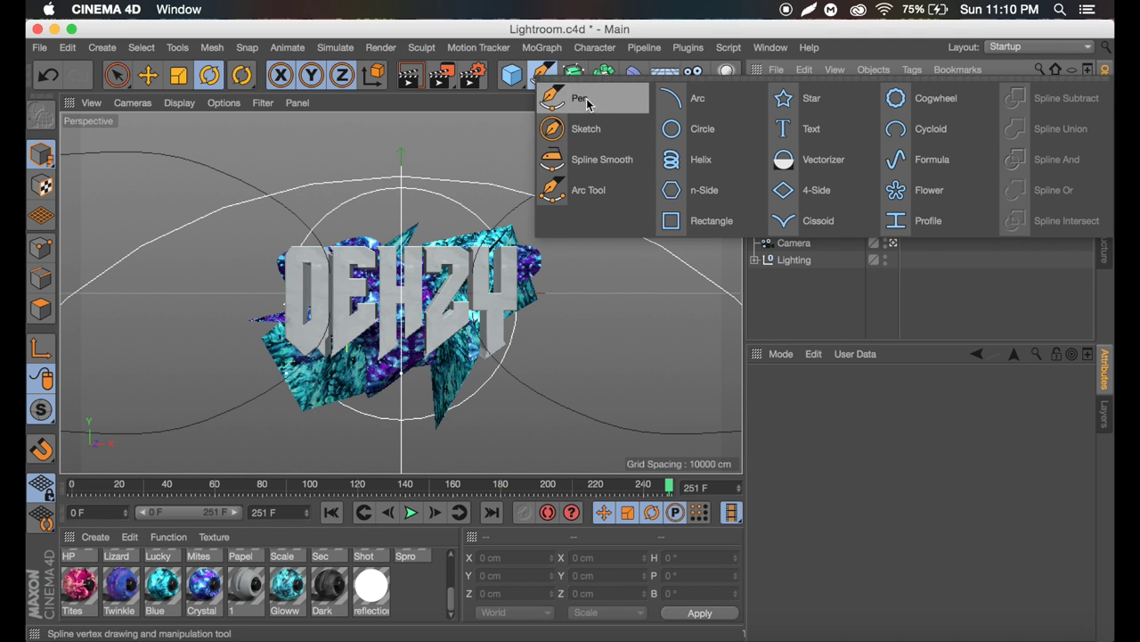
left_click(683, 132)
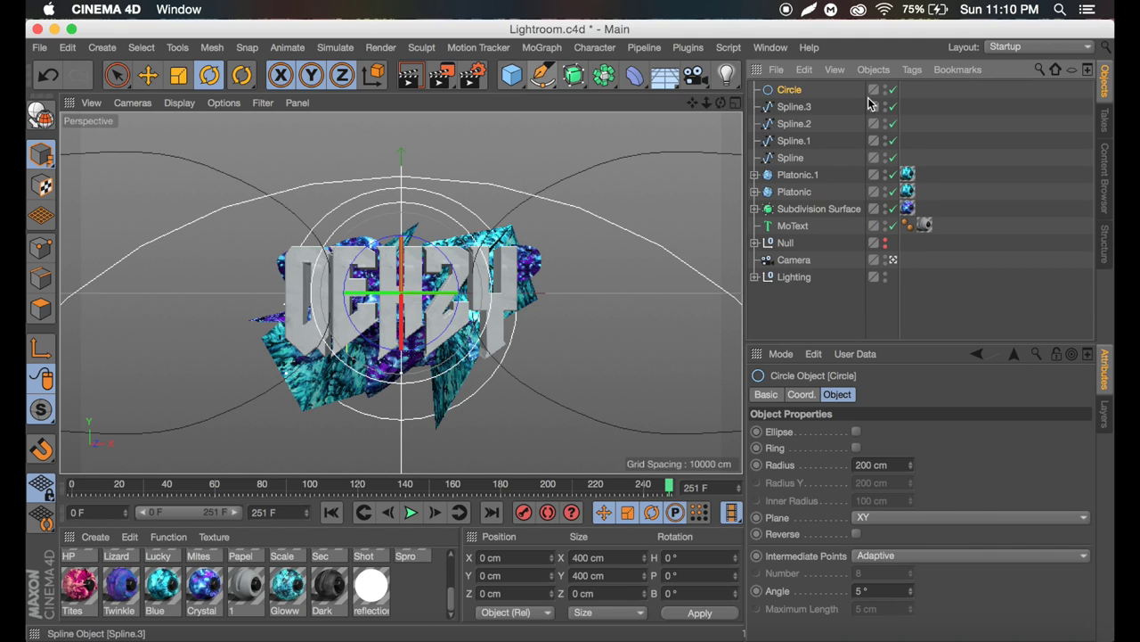
left_click(575, 78)
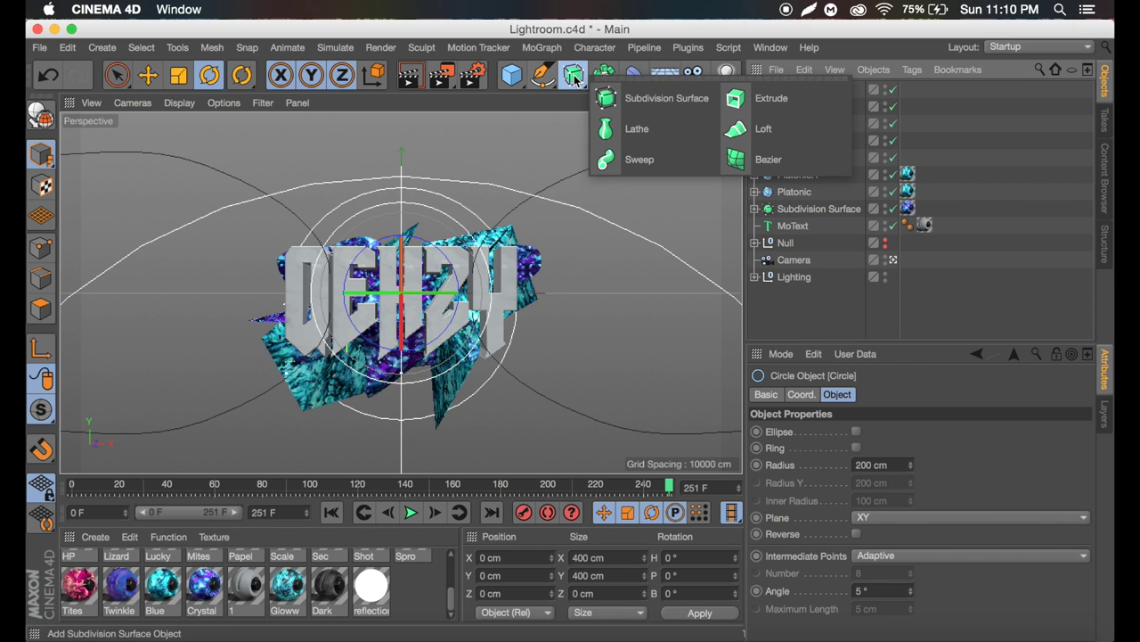
left_click(790, 100)
left_click(786, 109)
left_click_drag(792, 92, 792, 91)
left_click(792, 90)
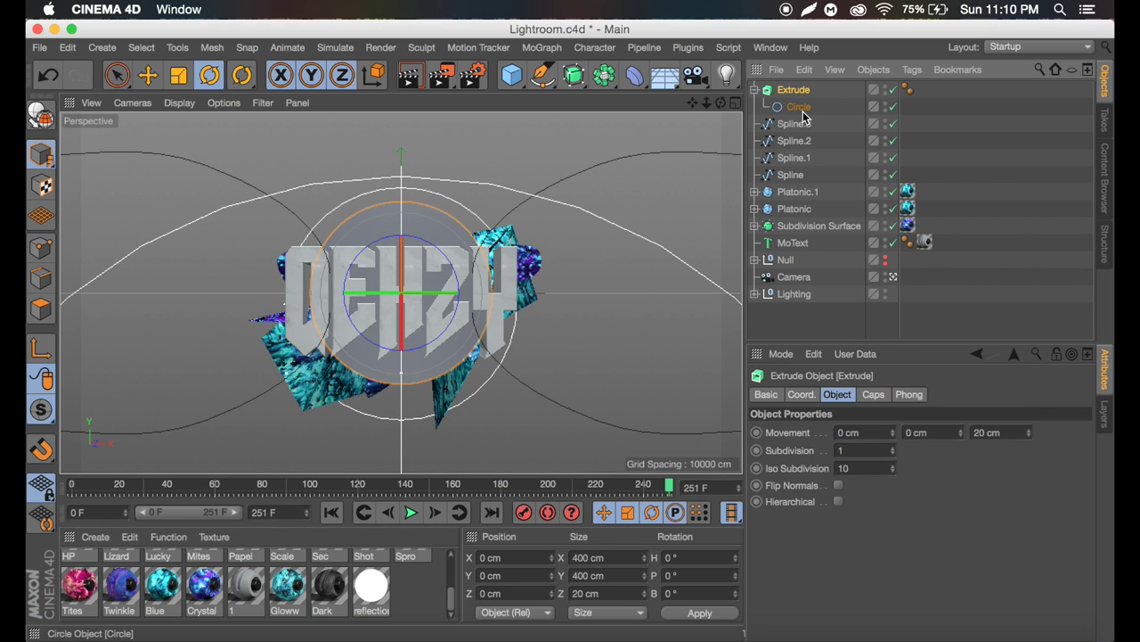
left_click(796, 109)
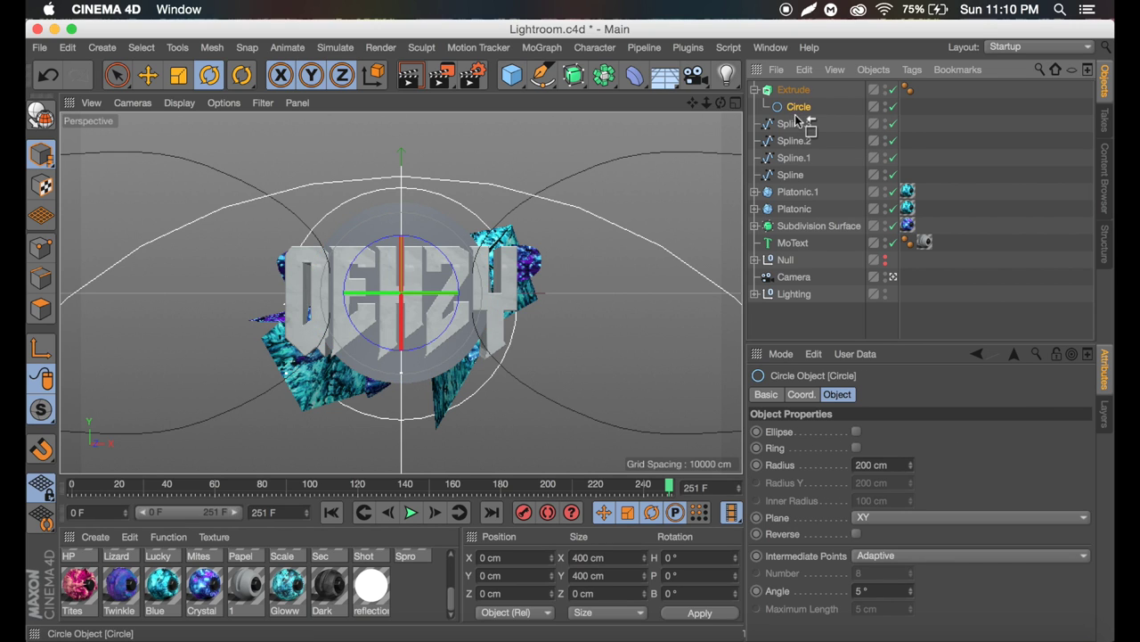
left_click_drag(798, 120, 790, 92)
left_click(789, 89)
key("Delete")
Add a Sweep generator and nest the Circle inside it
left_click_drag(571, 75, 636, 158)
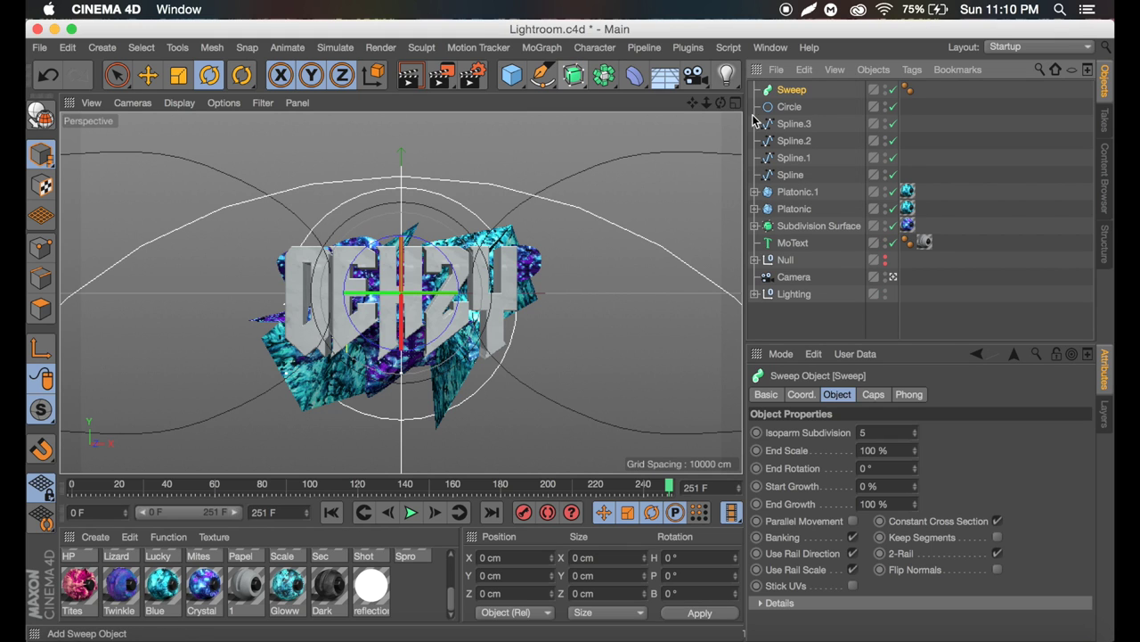
left_click_drag(790, 92, 794, 93)
left_click(795, 91)
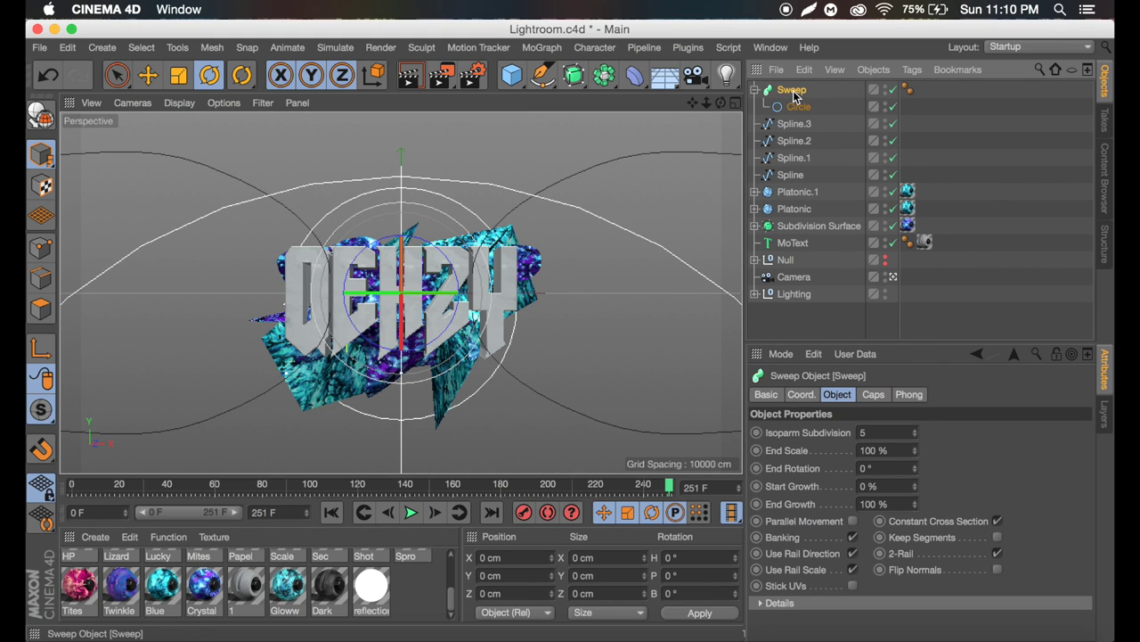
Duplicate the Sweep three times and place one of the four splines below the Circle in each Sweep
key("ctrl+c")
key("ctrl+v")
key("ctrl+v")
key("ctrl+v")
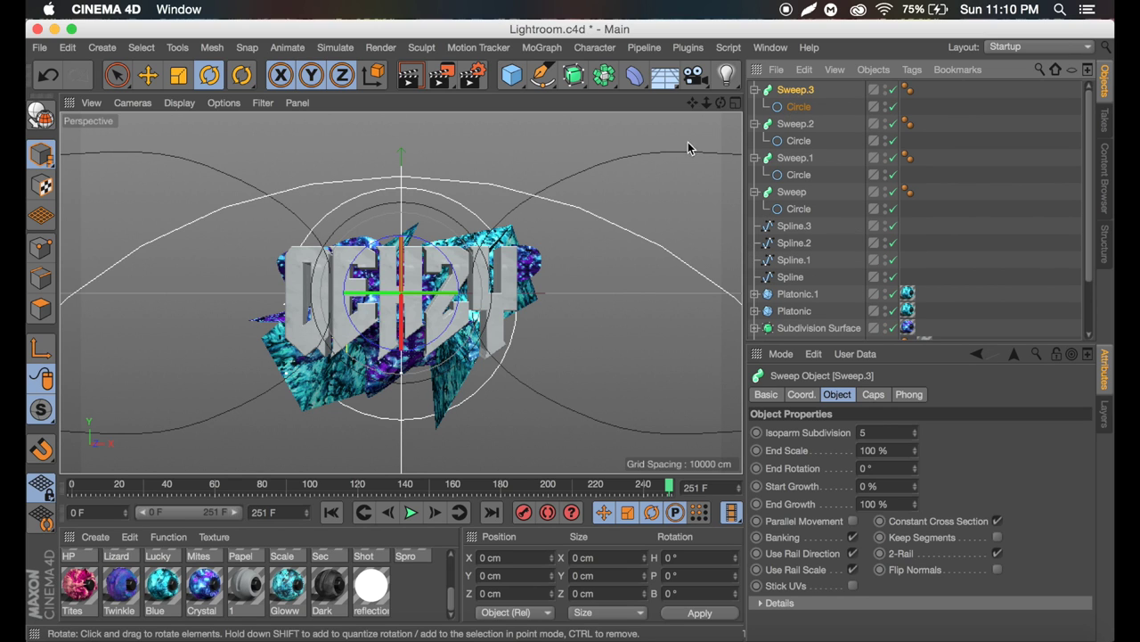
left_click_drag(796, 226, 792, 113)
Set the radius of all four Circle profiles to 6 cm
left_click(797, 107)
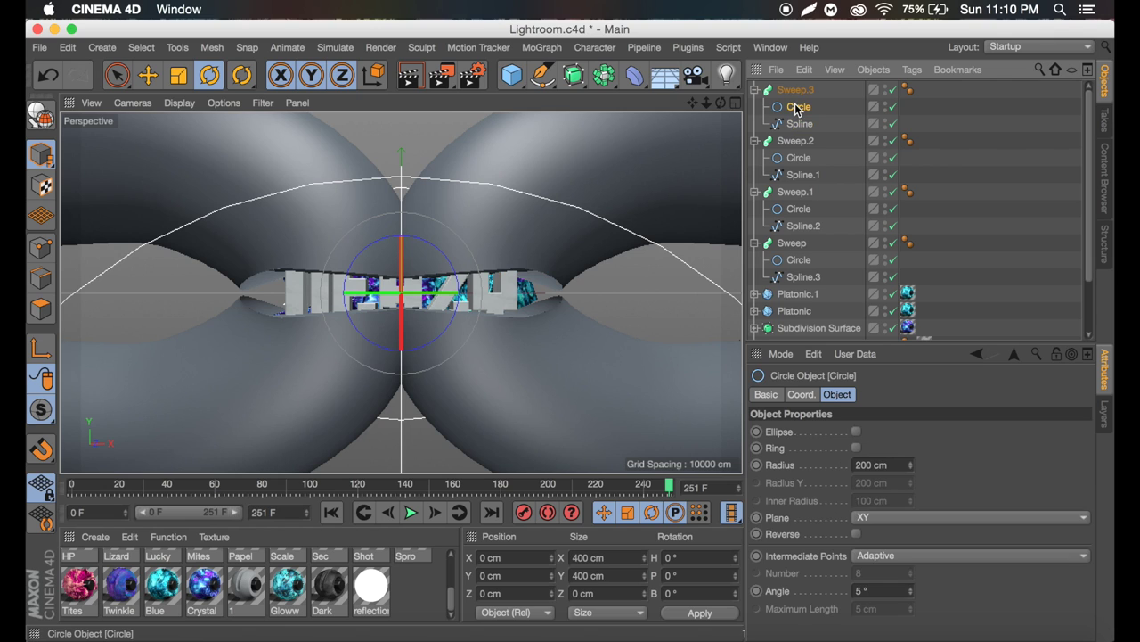
left_click(799, 158, "shift")
left_click(800, 260, "shift")
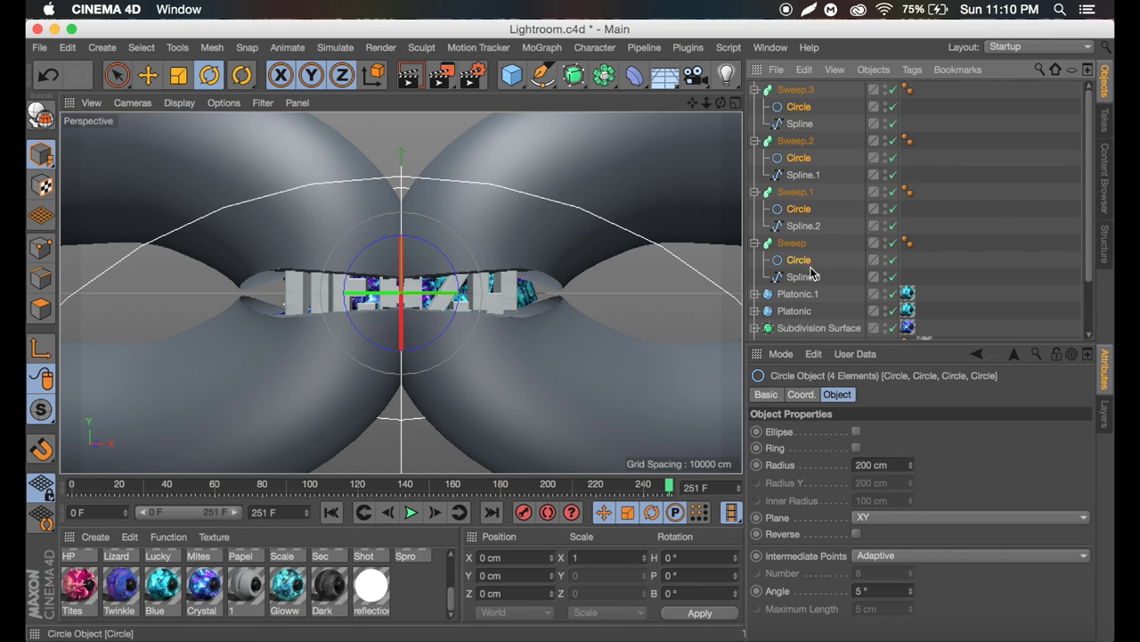
left_click_drag(910, 464, 861, 470)
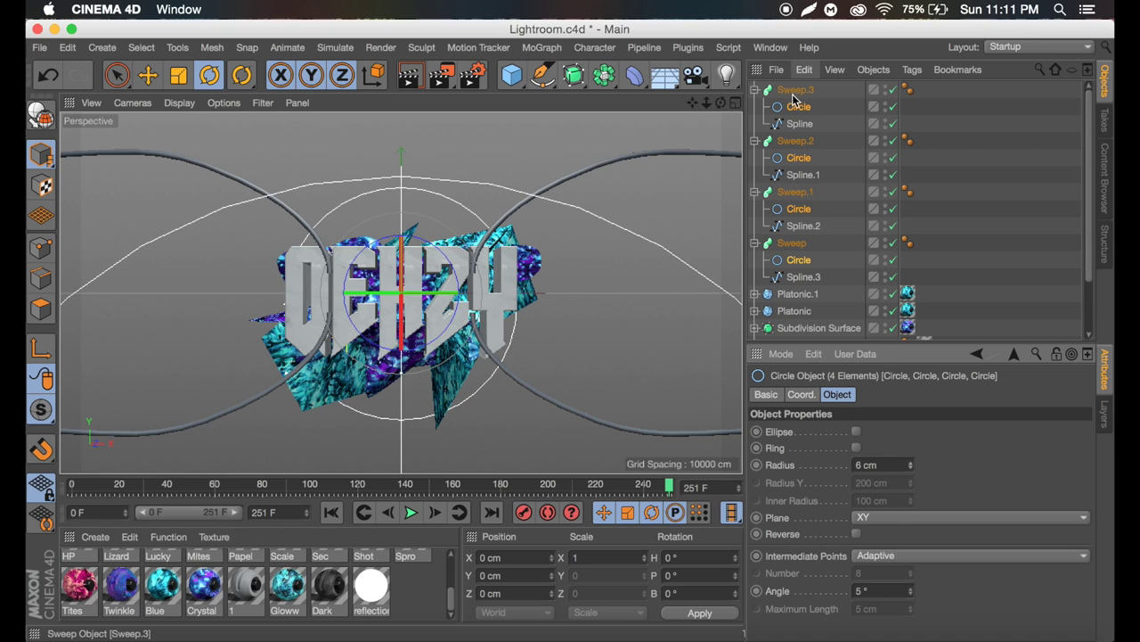
Apply the Crystal material to Sweep.3 and collapse the four Sweep hierarchies
left_click_drag(201, 588, 609, 275)
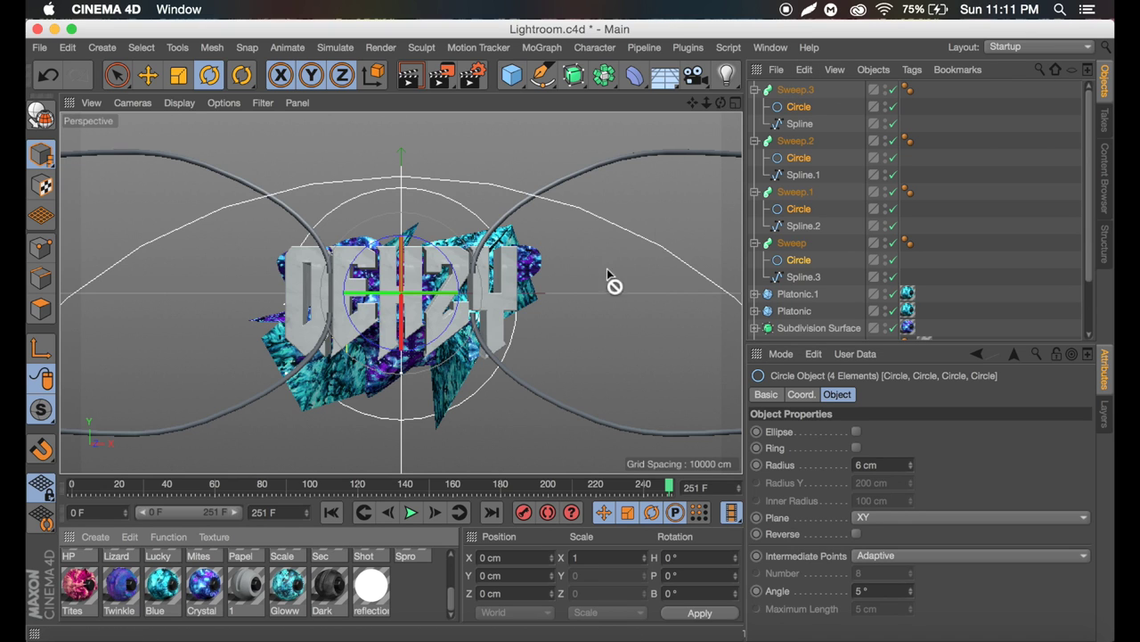
left_click_drag(789, 93, 789, 94)
left_click(755, 90)
left_click(754, 107)
left_click(755, 124)
left_click(755, 141)
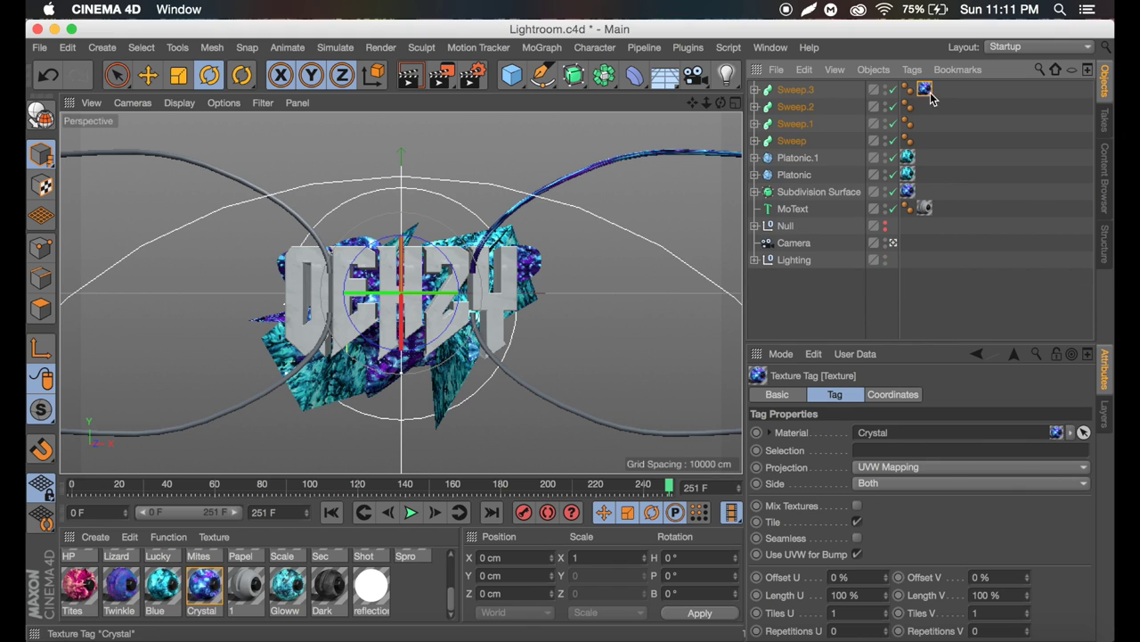
Set the Crystal texture's projection to Cubic on Sweep.3 and copy its tag to the other three Sweeps
left_click(891, 466)
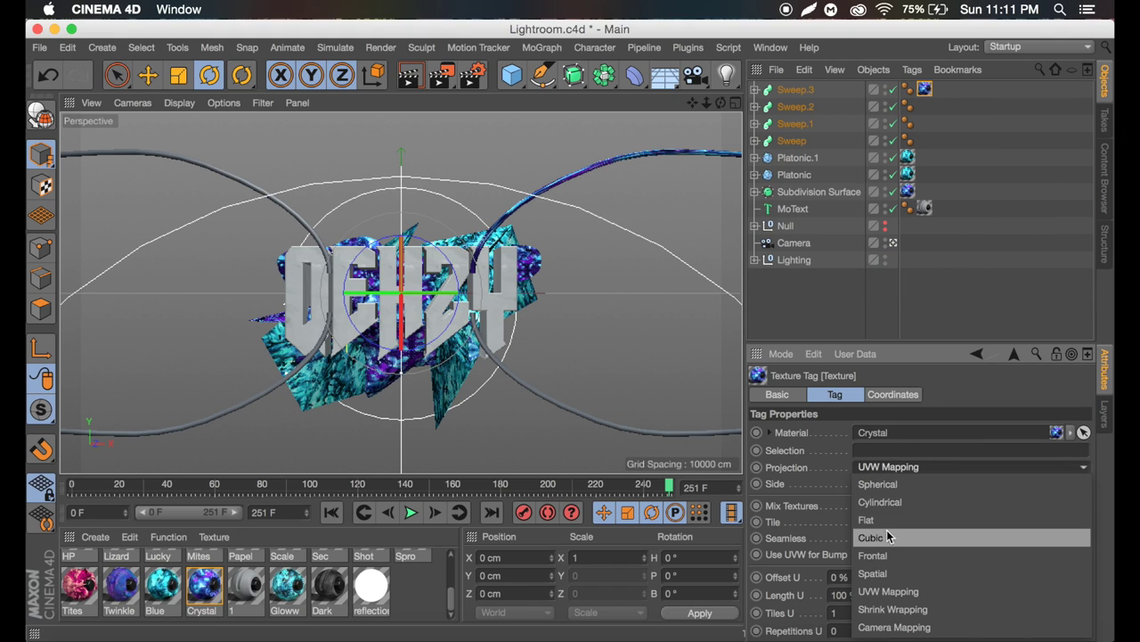
left_click(884, 538)
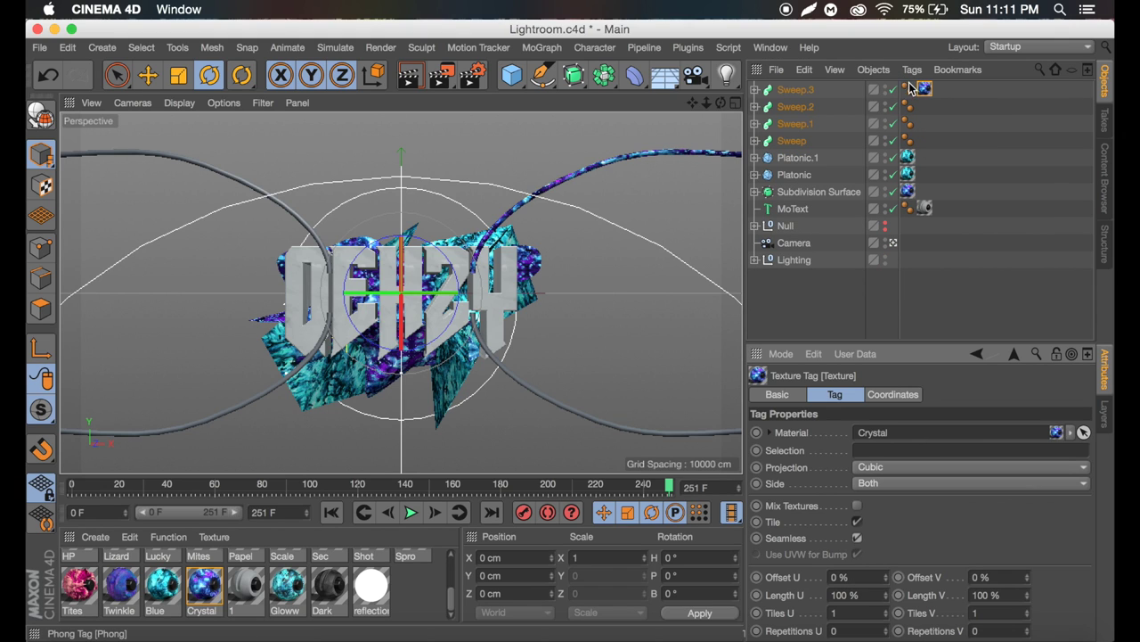
left_click_drag(924, 89, 928, 143, "ctrl")
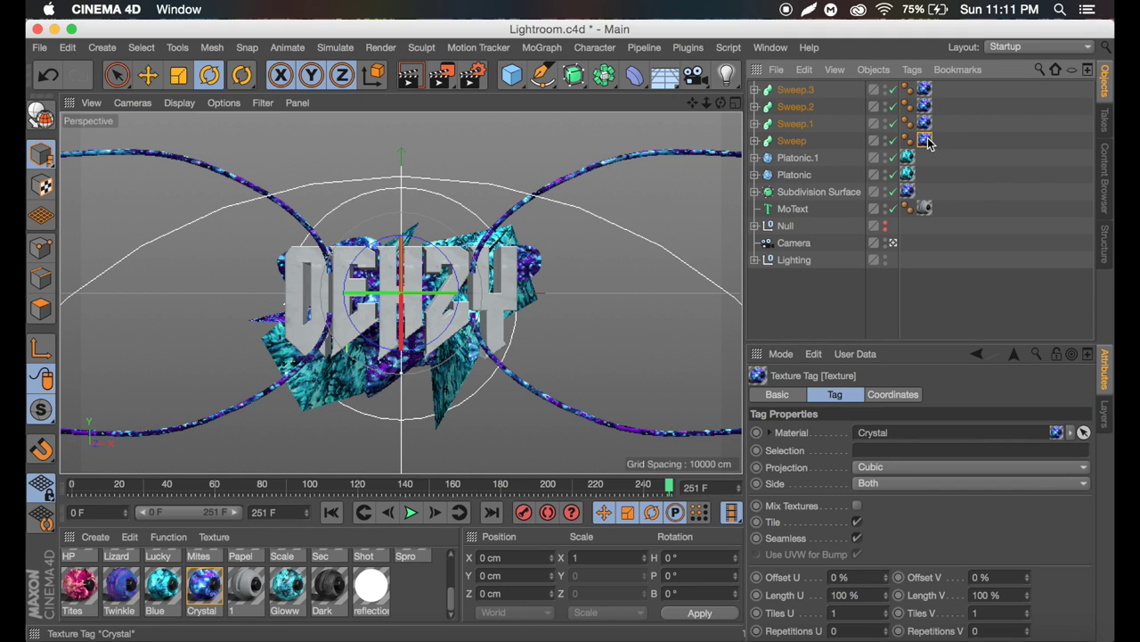
Move all four Sweeps back to about 177 cm in Z behind the text and return to the camera view
left_click(796, 89)
left_click(792, 141, "shift")
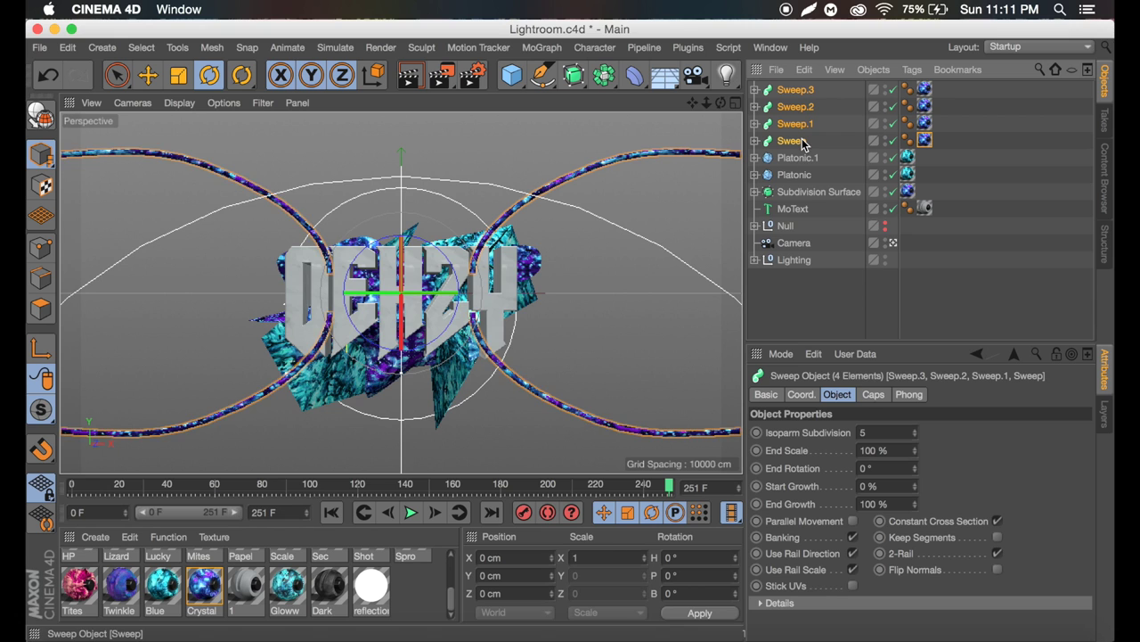
left_click_drag(463, 285, 563, 277, "alt")
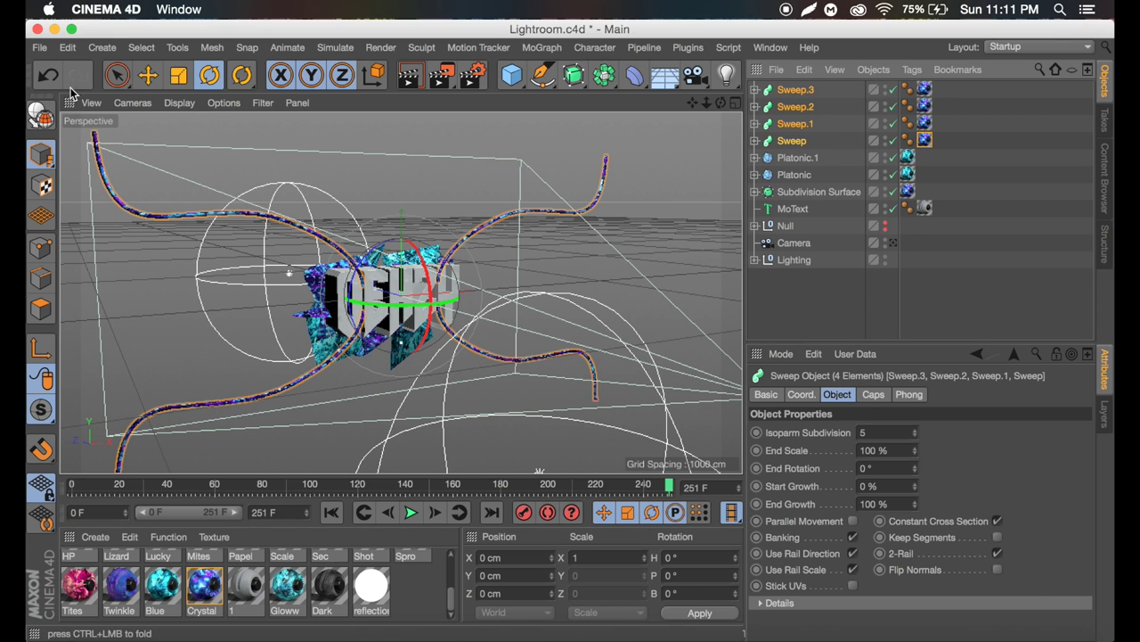
left_click(148, 75)
left_click_drag(367, 299, 348, 293)
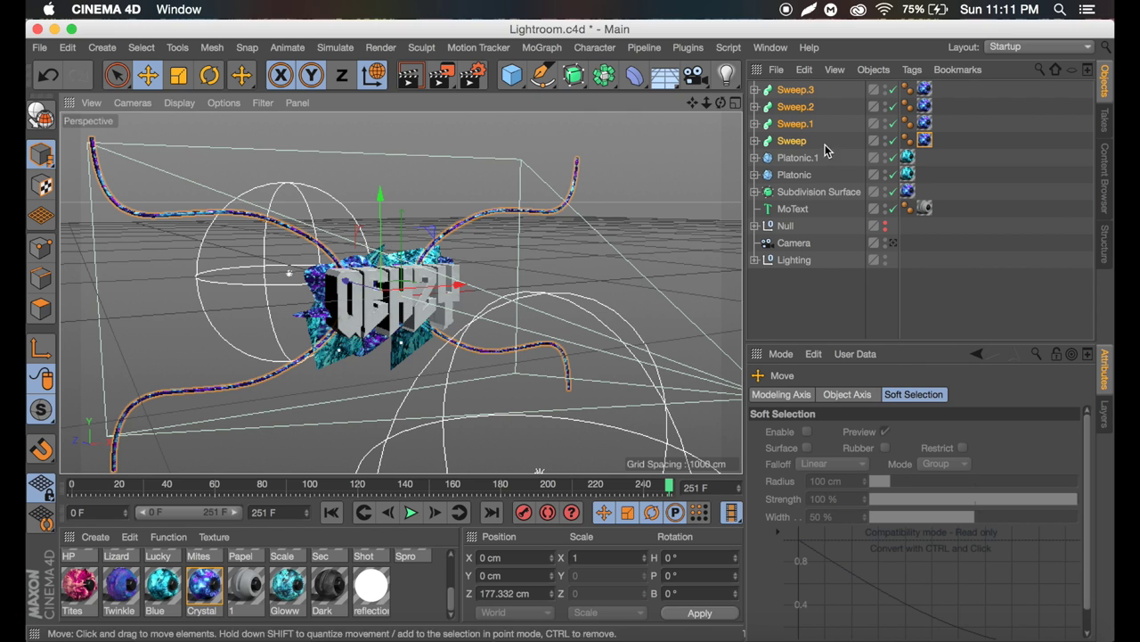
left_click(893, 243)
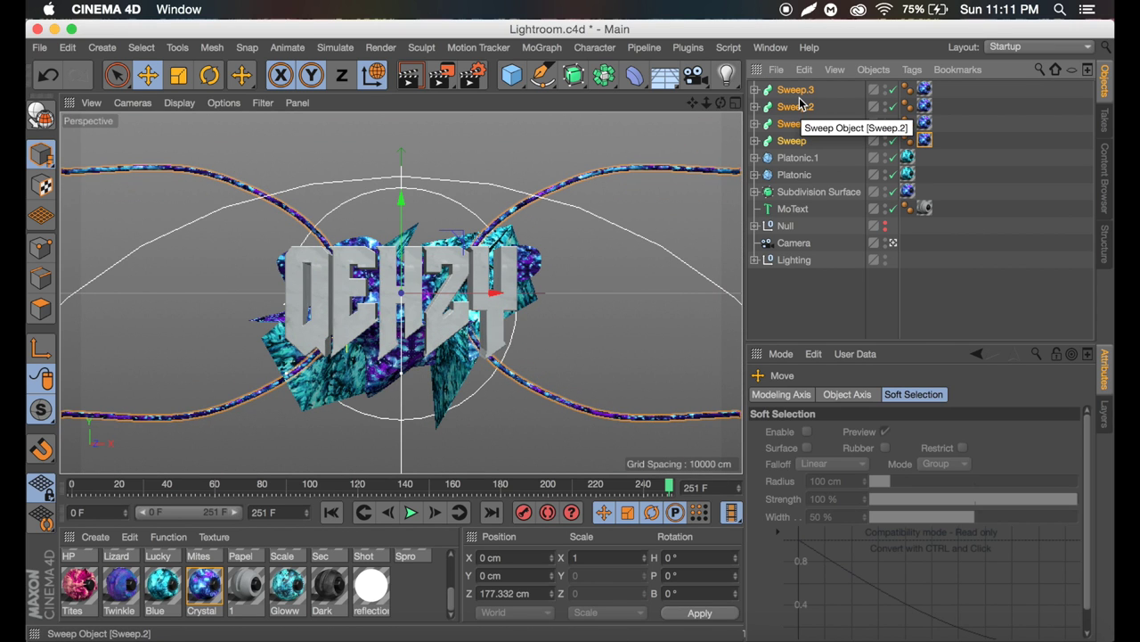
Duplicate the four selected Sweeps and replace the copies' Crystal texture tags with the Blue tag copied from Platonic.1
key("super+c")
key("super+v")
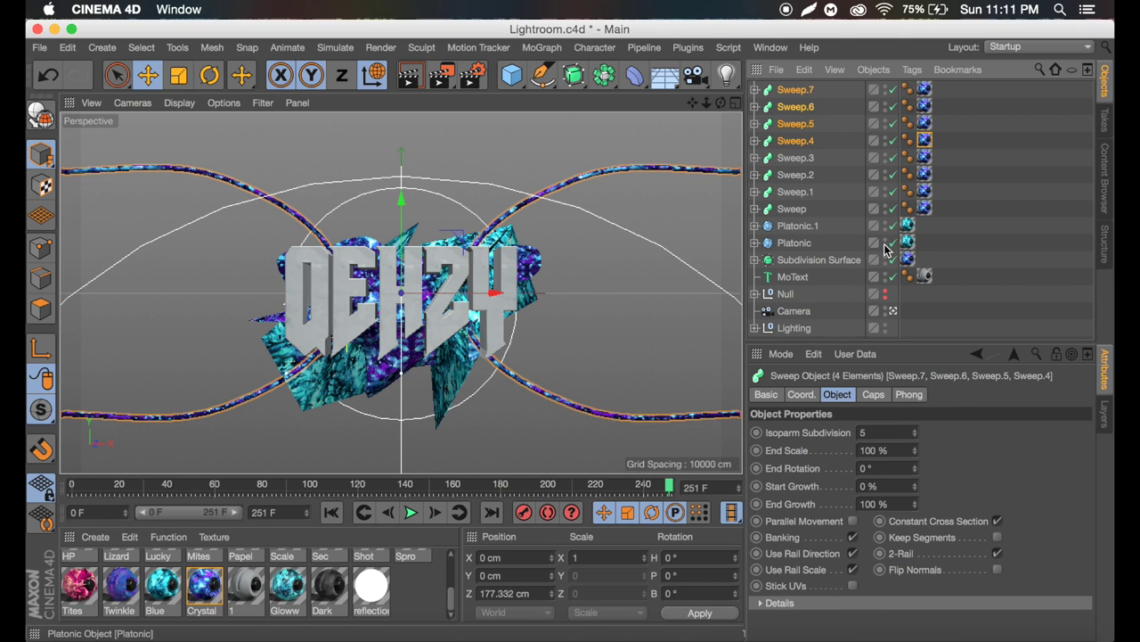
left_click(907, 226)
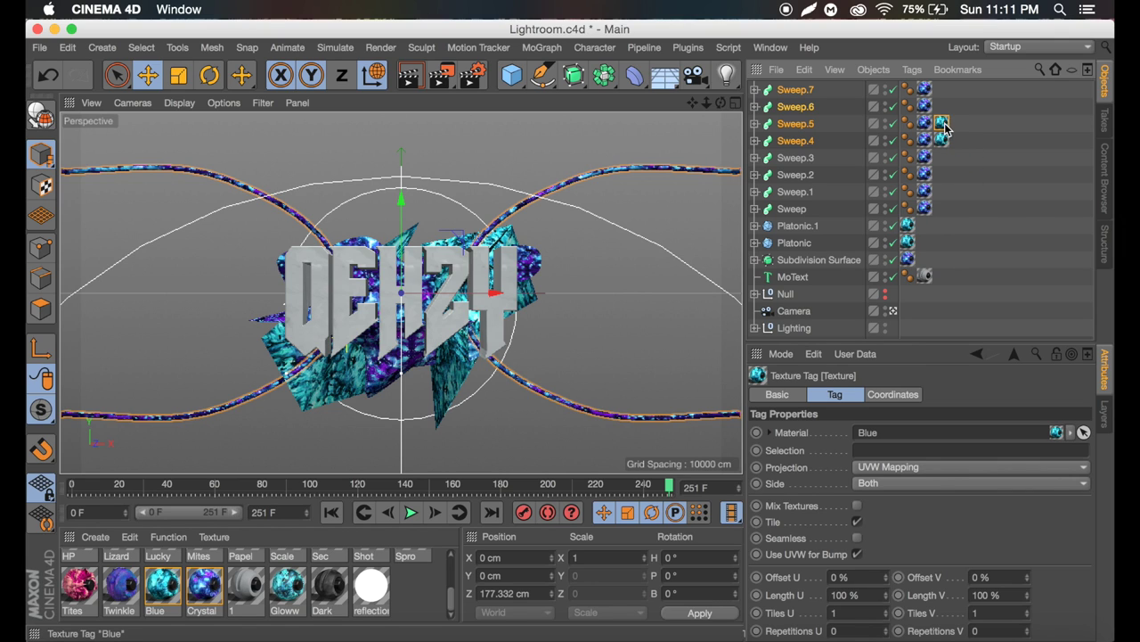
left_click_drag(941, 105, 940, 90, "ctrl")
left_click(927, 98)
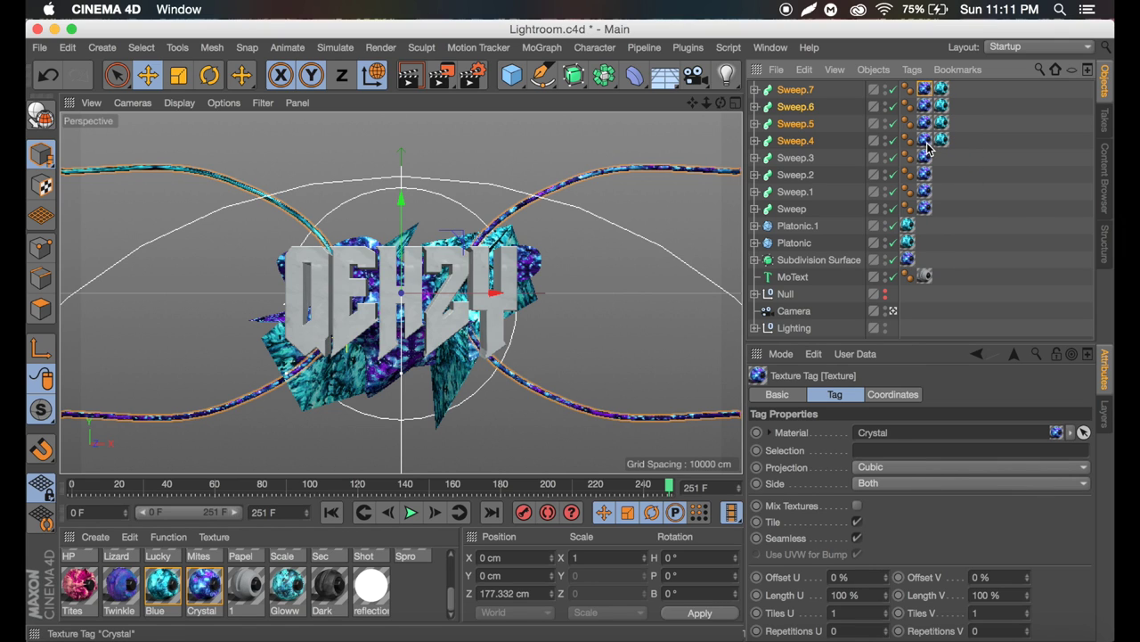
left_click(928, 150, "shift")
key("Delete")
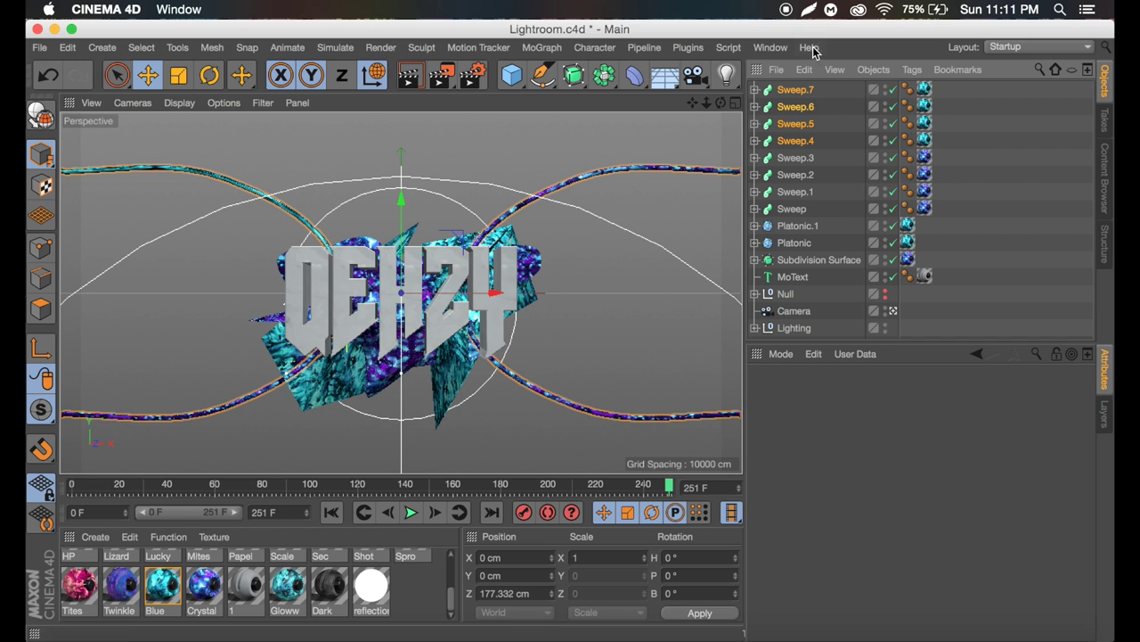
Rotate Sweep.4, Sweep.5, Sweep.6 and Sweep.7 individually away from the Crystal tubes, turning Sweep.7 to a heading of about -12.2°
left_click(796, 142)
key("r")
left_click_drag(392, 298, 443, 287)
left_click(796, 123)
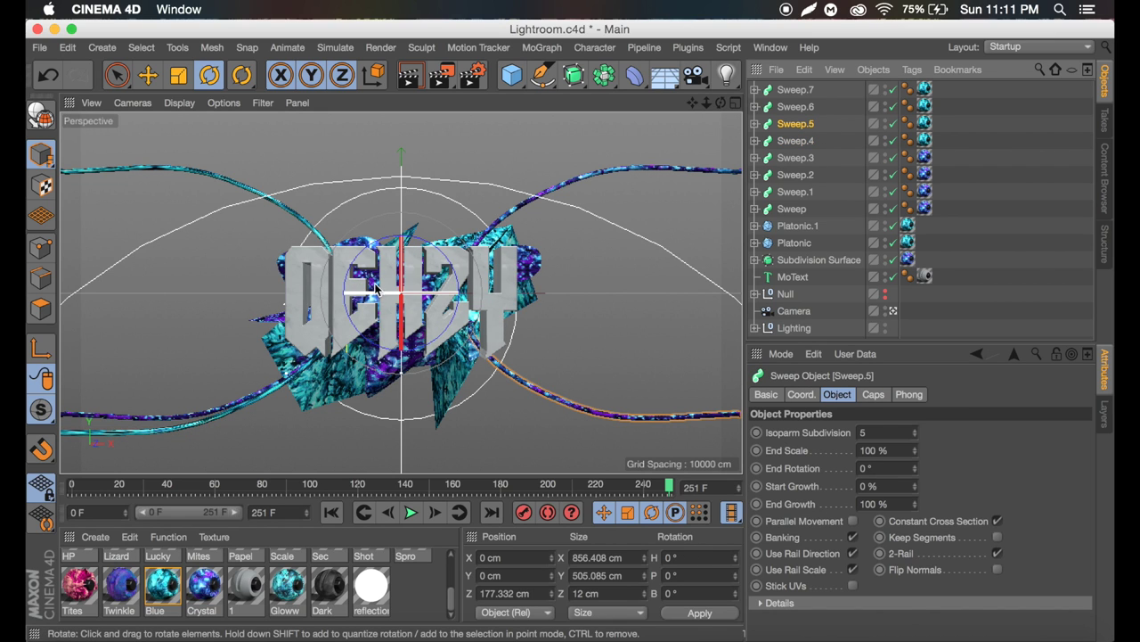
left_click_drag(389, 311, 372, 271)
left_click(796, 106)
left_click(796, 90)
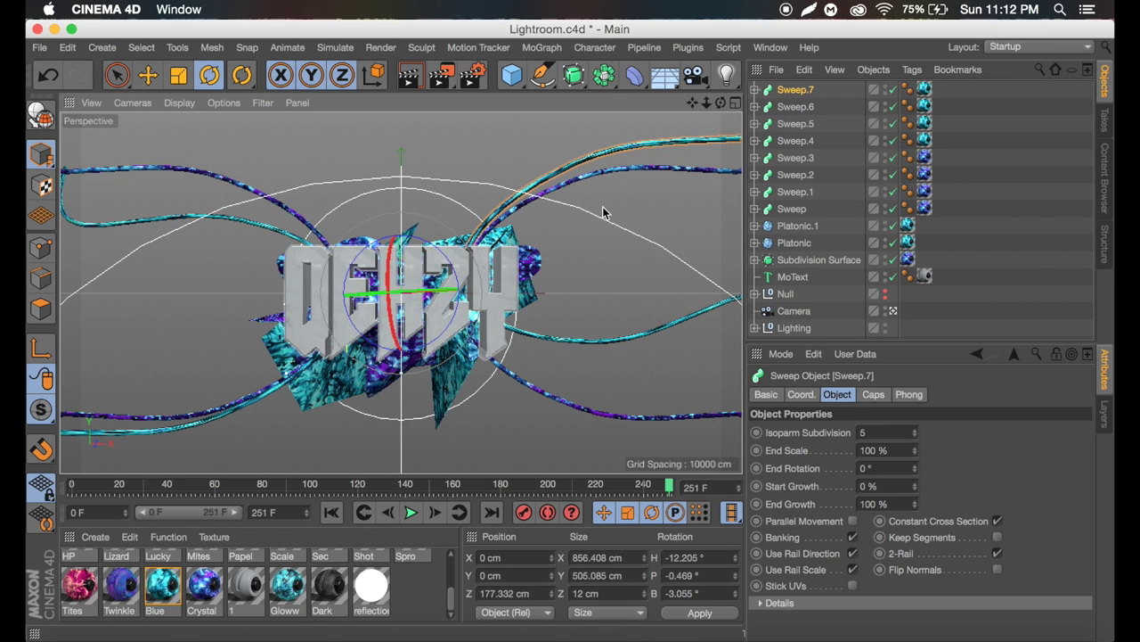
left_click(1053, 208)
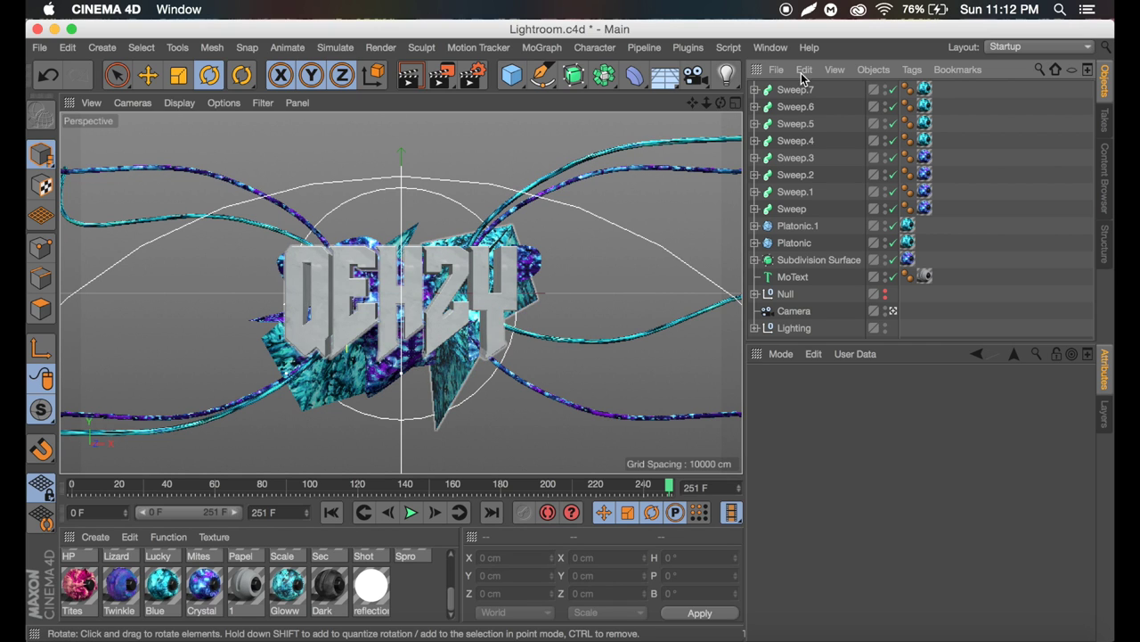
Duplicate the MoText object and replace the copy's material with Crystal
left_click(790, 279)
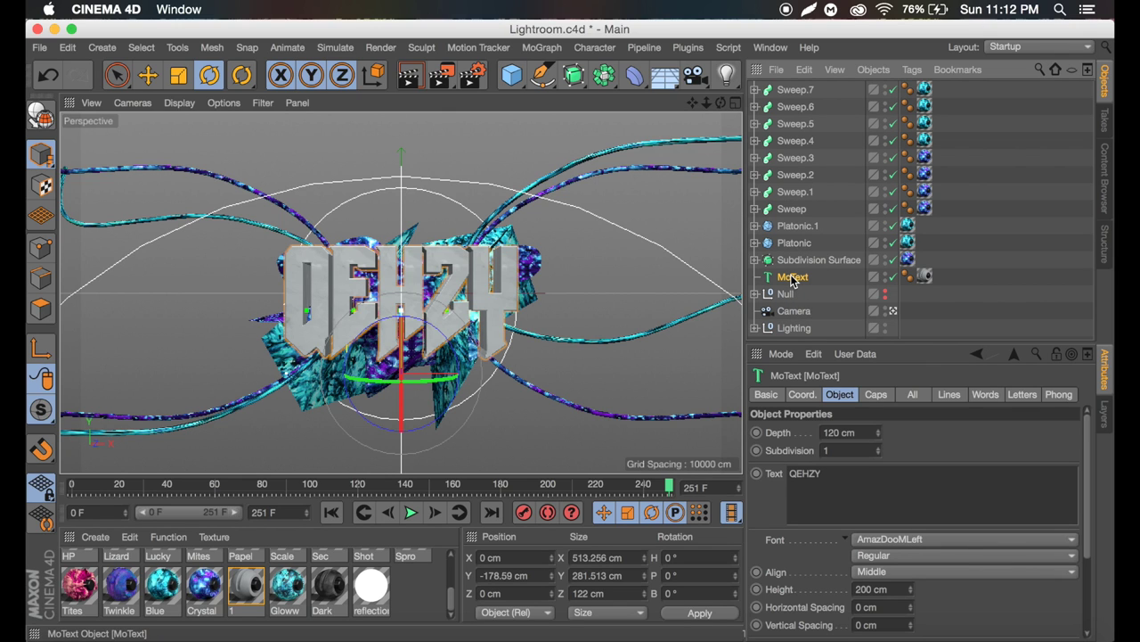
key("super+c")
key("super+v")
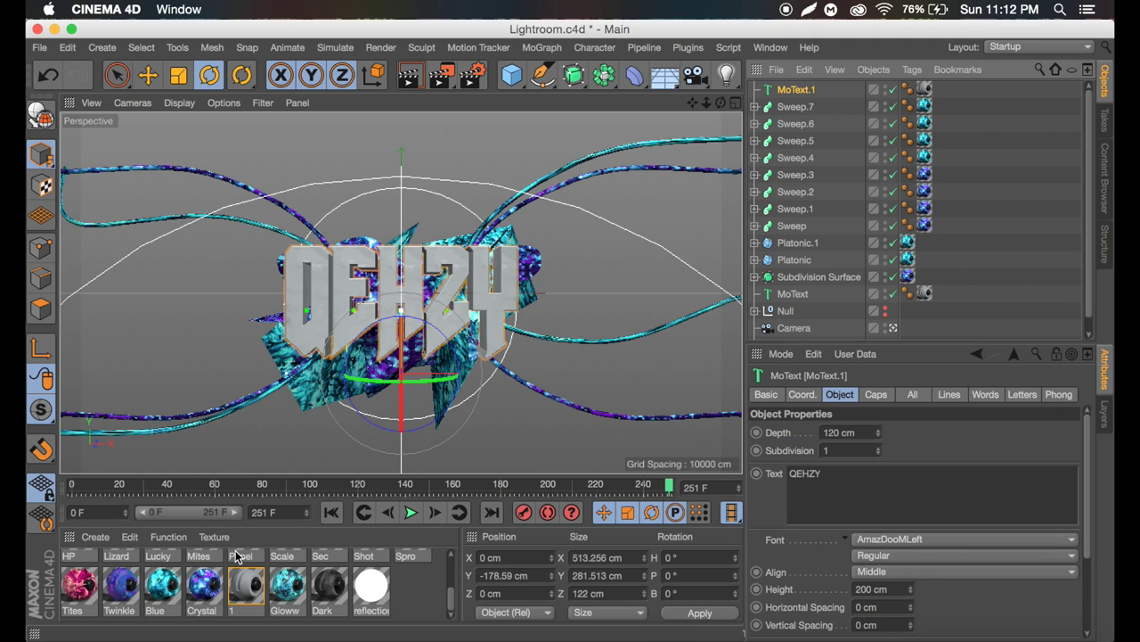
left_click_drag(796, 90, 786, 197)
left_click_drag(929, 92, 927, 90)
Add an Explosion deformer as a child of MoText.1 and set its strength to 79%
left_click(633, 77)
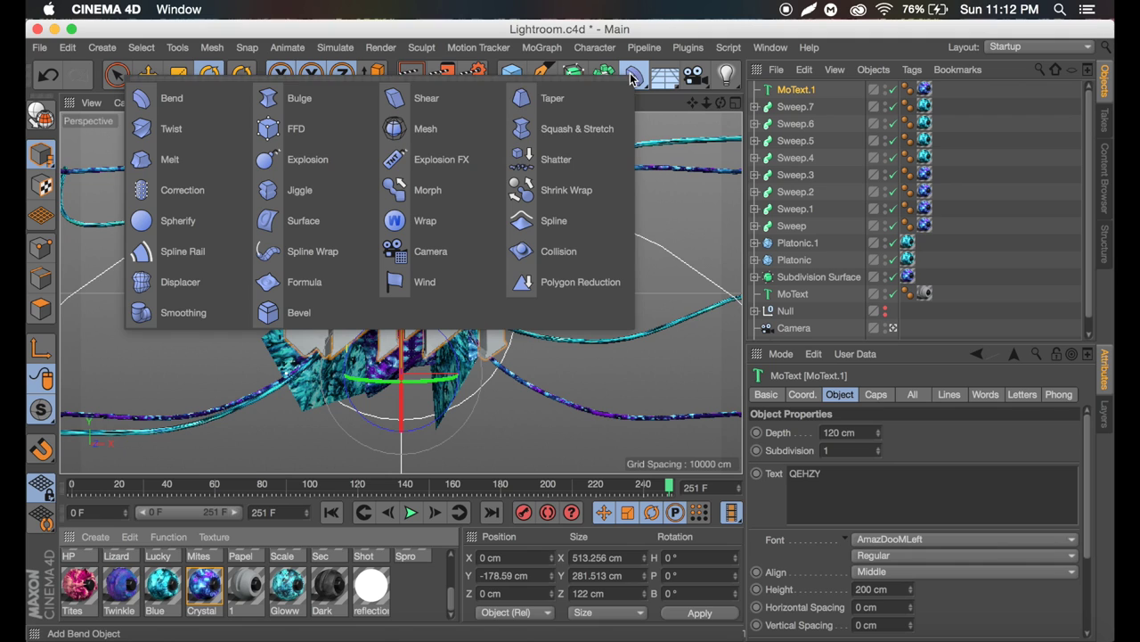
left_click(319, 166)
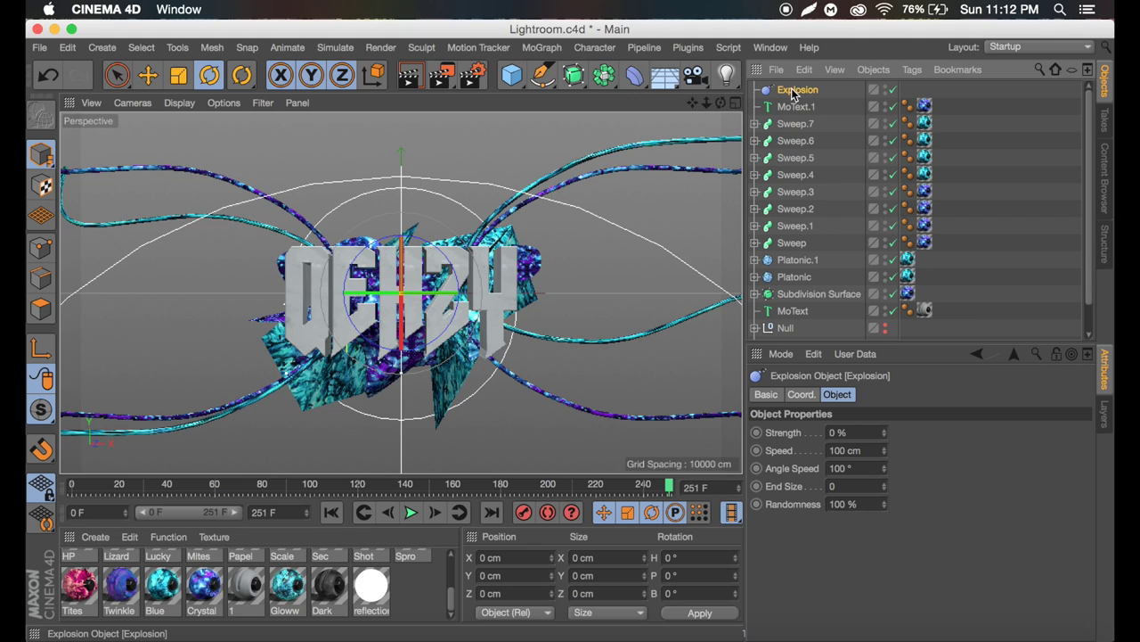
left_click_drag(795, 107, 795, 109)
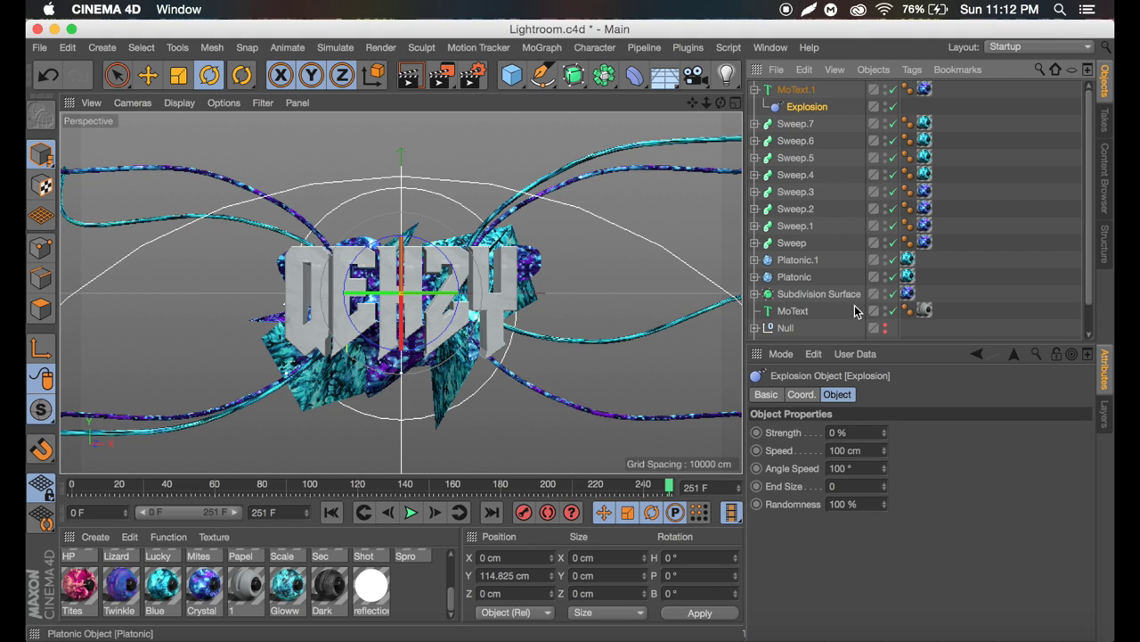
left_click_drag(882, 434, 955, 428)
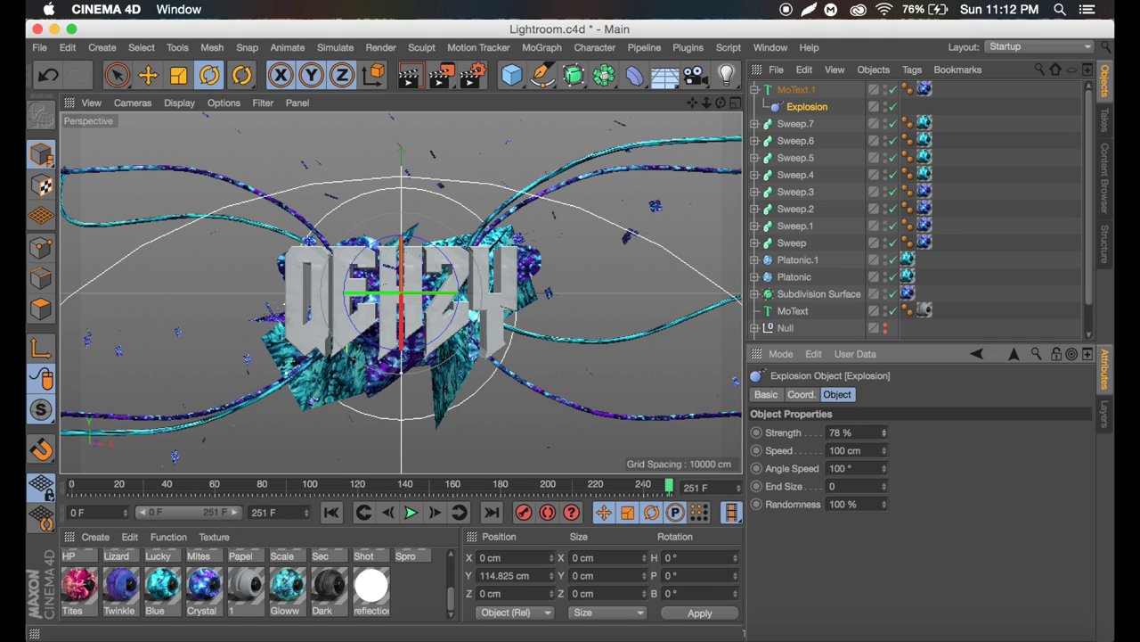
left_click_drag(955, 428, 959, 428)
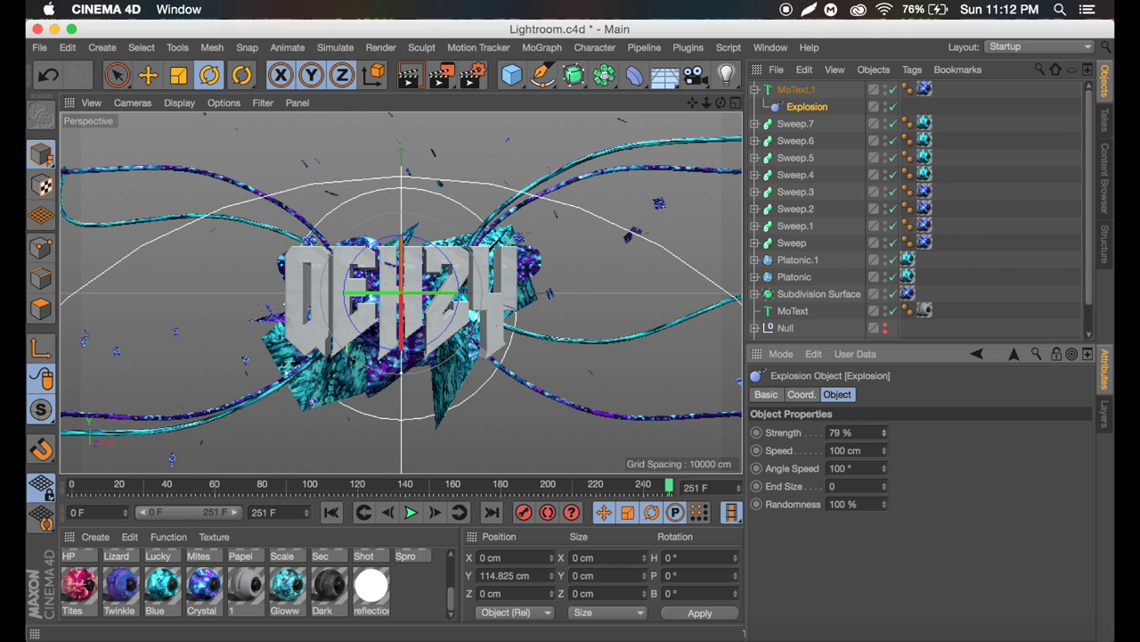
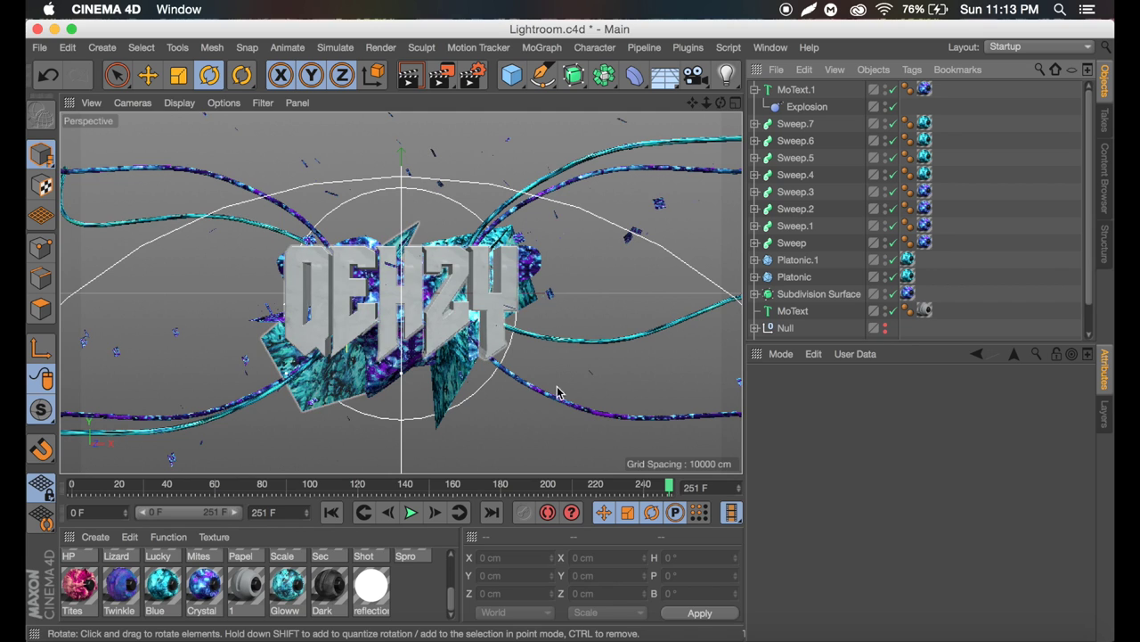
Add a Landscape object, set its Scale parameter to 0.9 and make it spherical
left_click(513, 76)
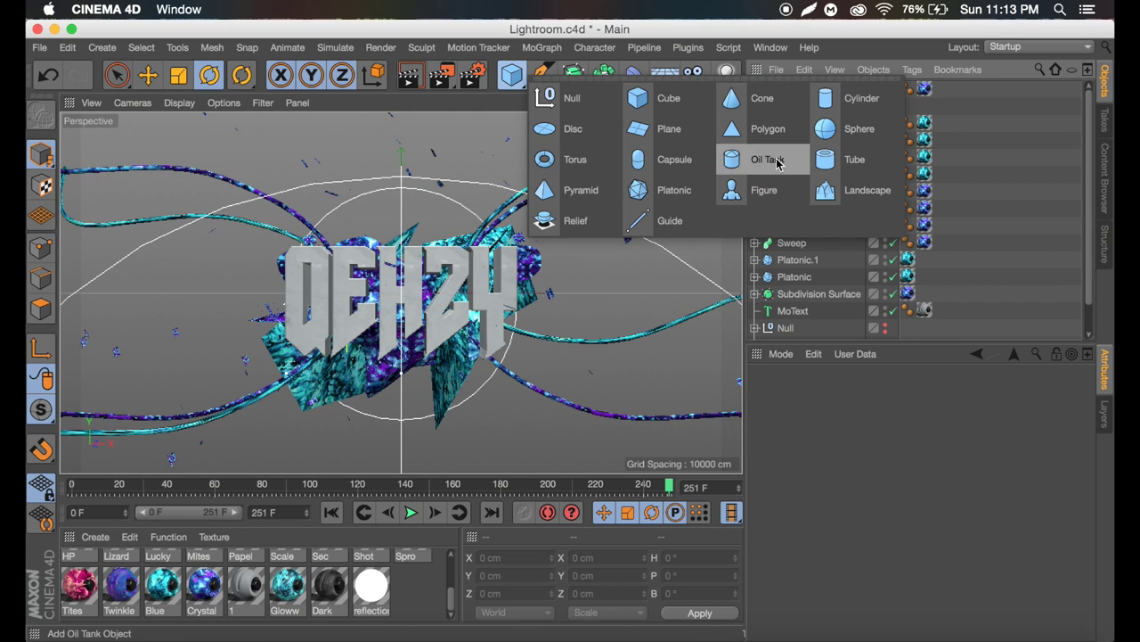
left_click(838, 188)
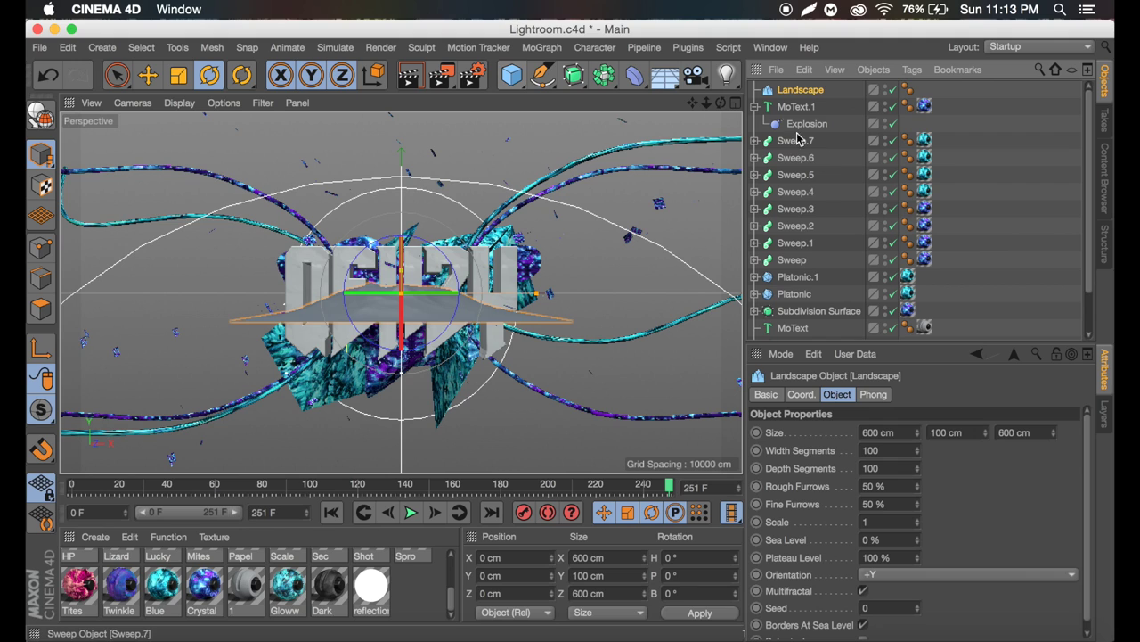
left_click(886, 521)
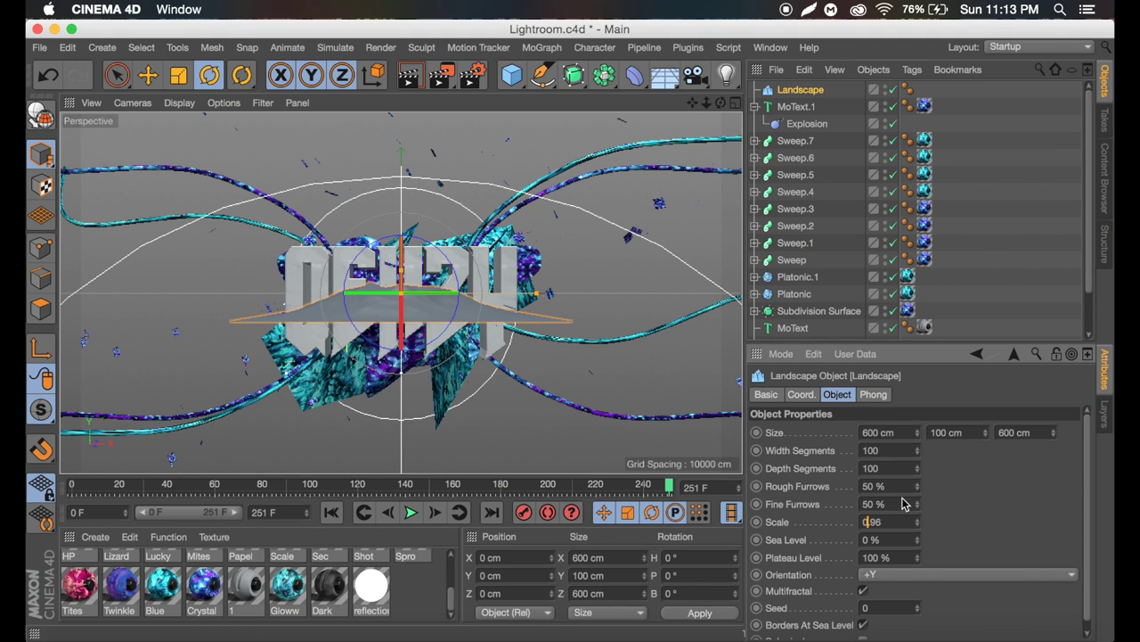
type("0.9")
key("Return")
scroll(891, 579, "down", 1)
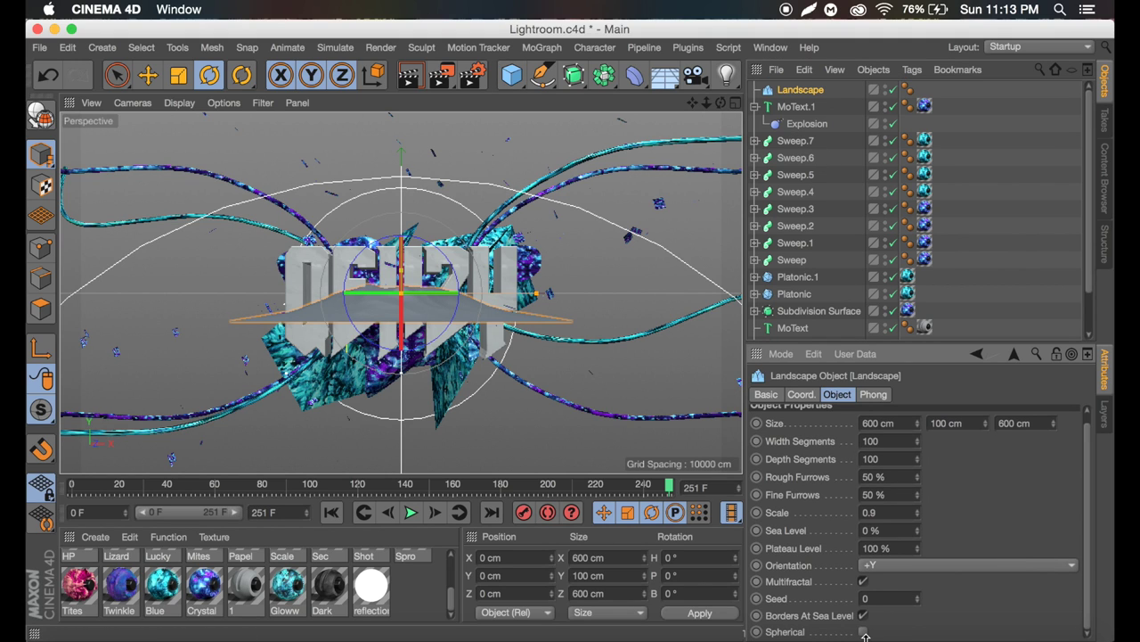
left_click(863, 632)
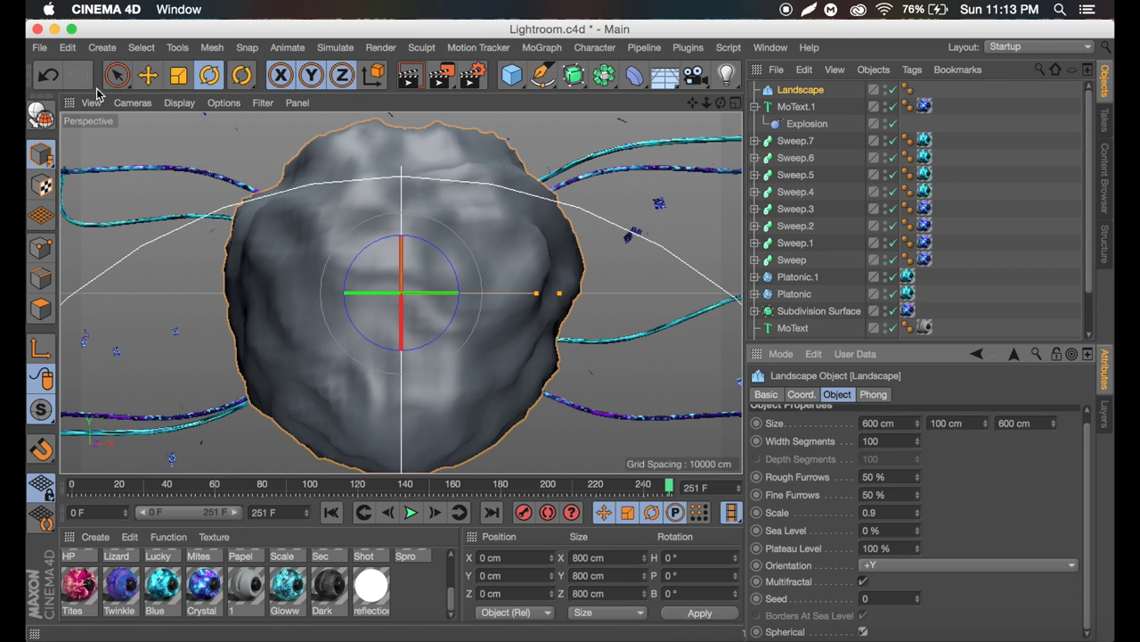
Scale the Landscape to about 105 cm in X and Y and 194 cm in Z, and apply the Crystal material to it
left_click(177, 76)
left_click_drag(593, 254, 116, 285)
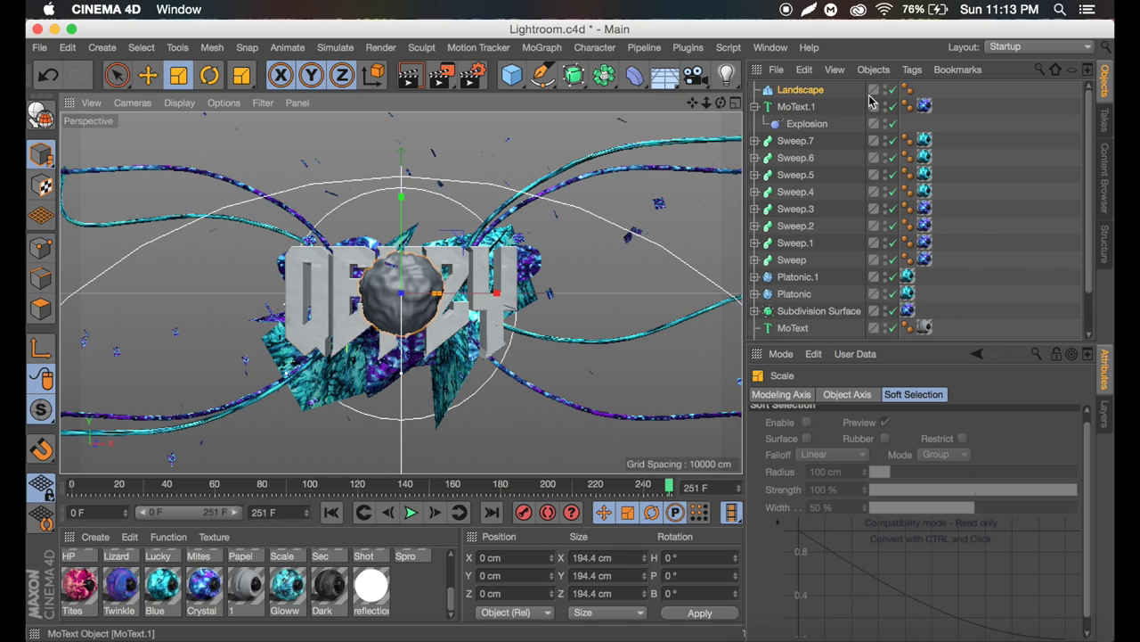
left_click_drag(459, 252, 430, 257)
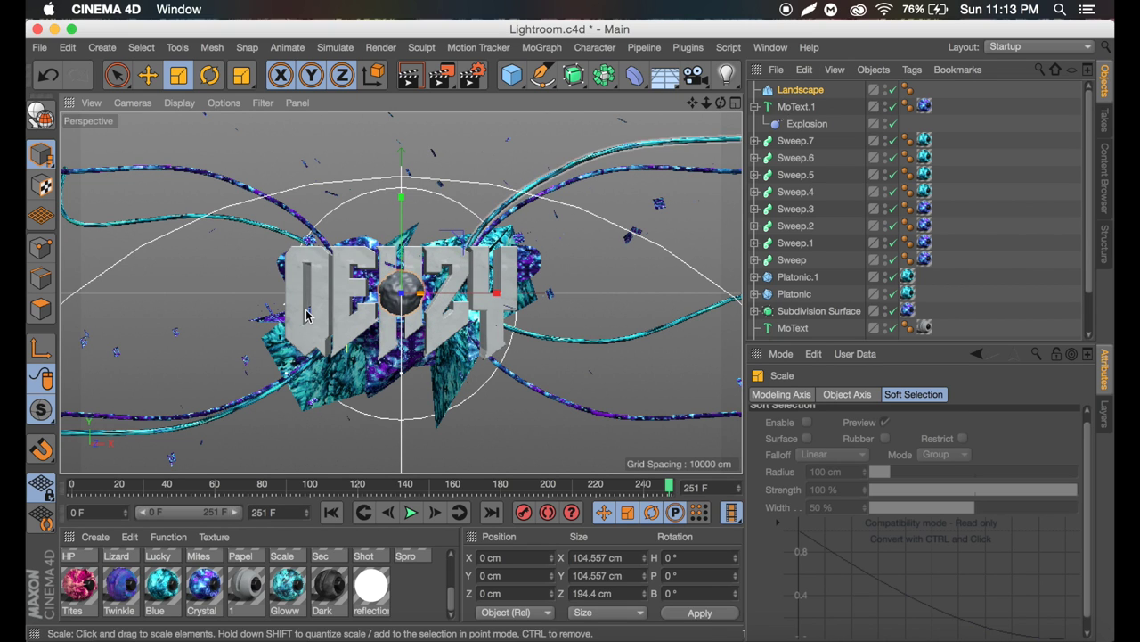
left_click_drag(211, 599, 385, 443)
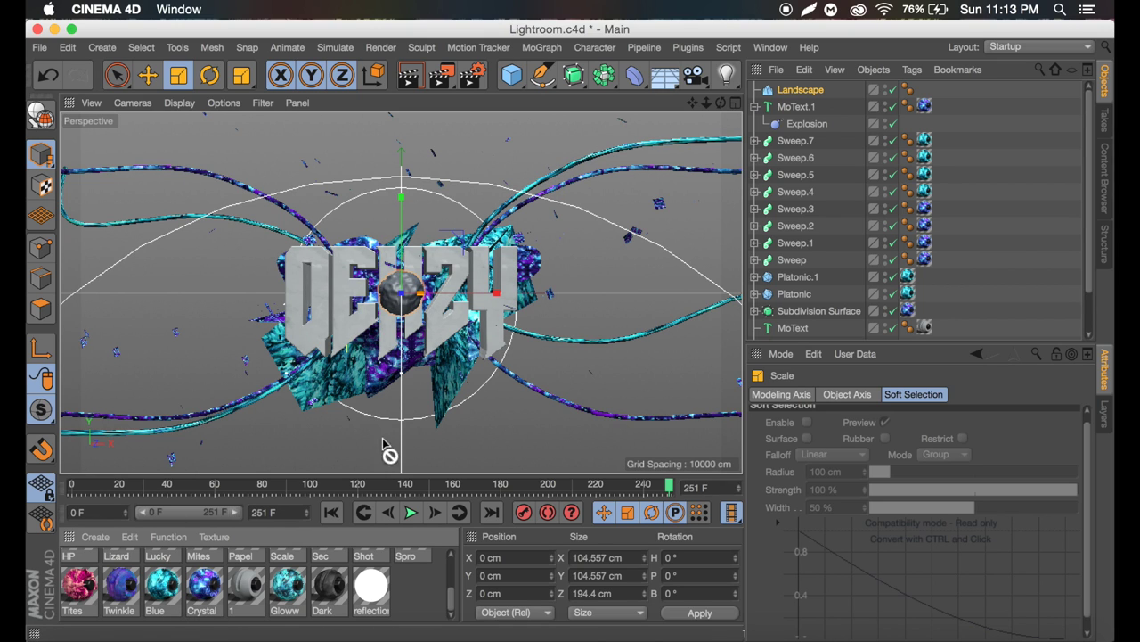
left_click_drag(800, 96, 800, 95)
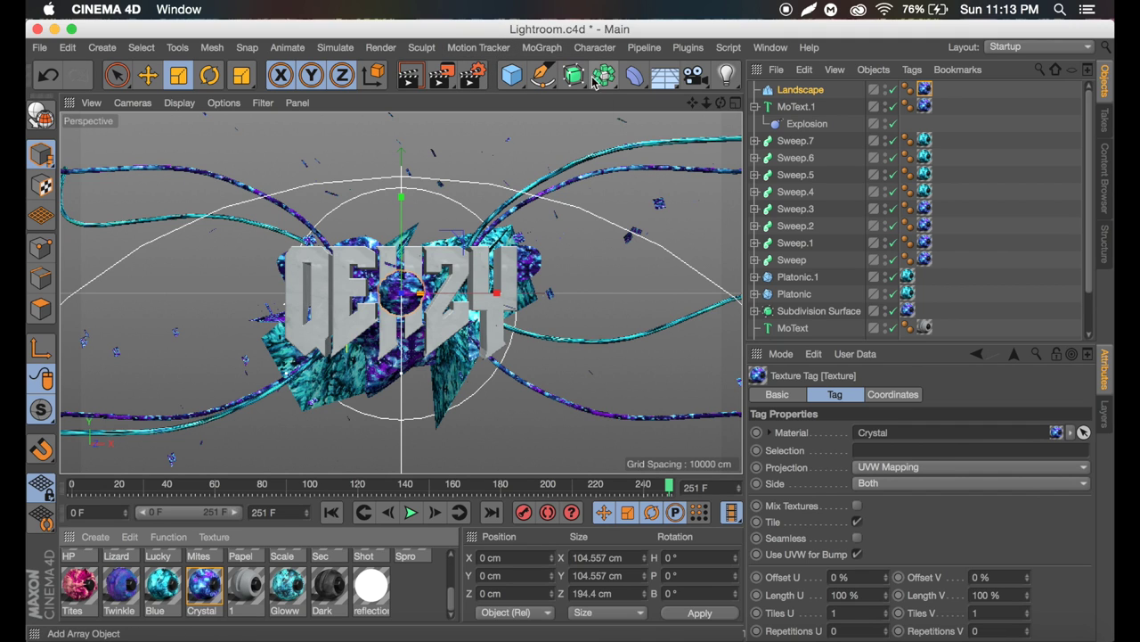
Place the Landscape inside a new Array with a 398 cm radius and rotate the Array to a 90° pitch around the text
left_click_drag(604, 77, 636, 95)
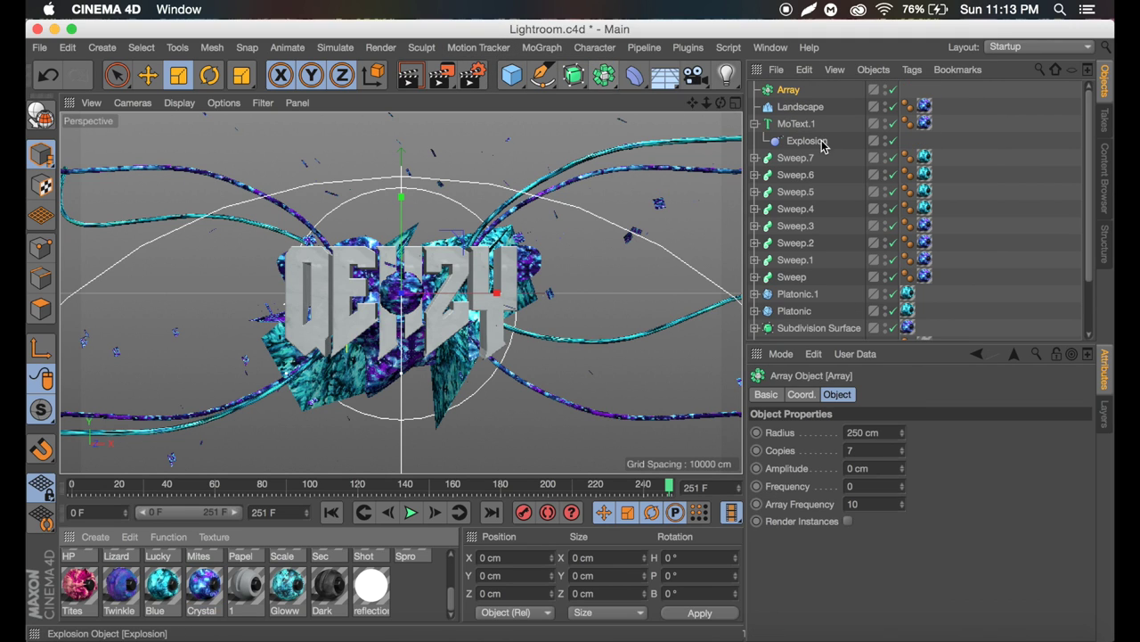
left_click_drag(800, 108, 791, 93)
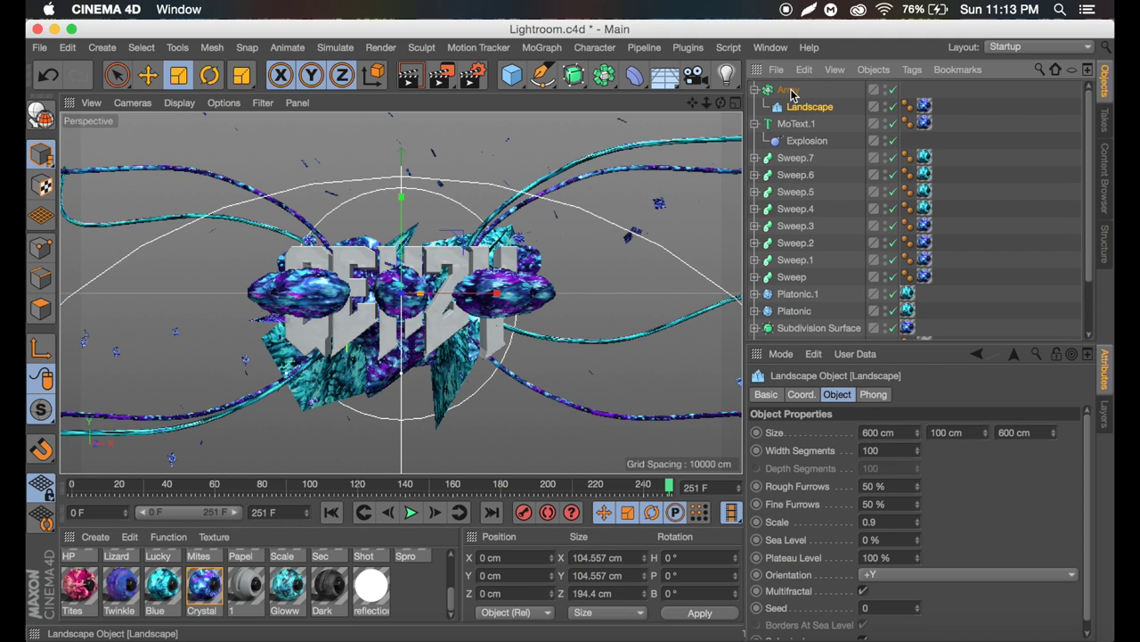
left_click(788, 90)
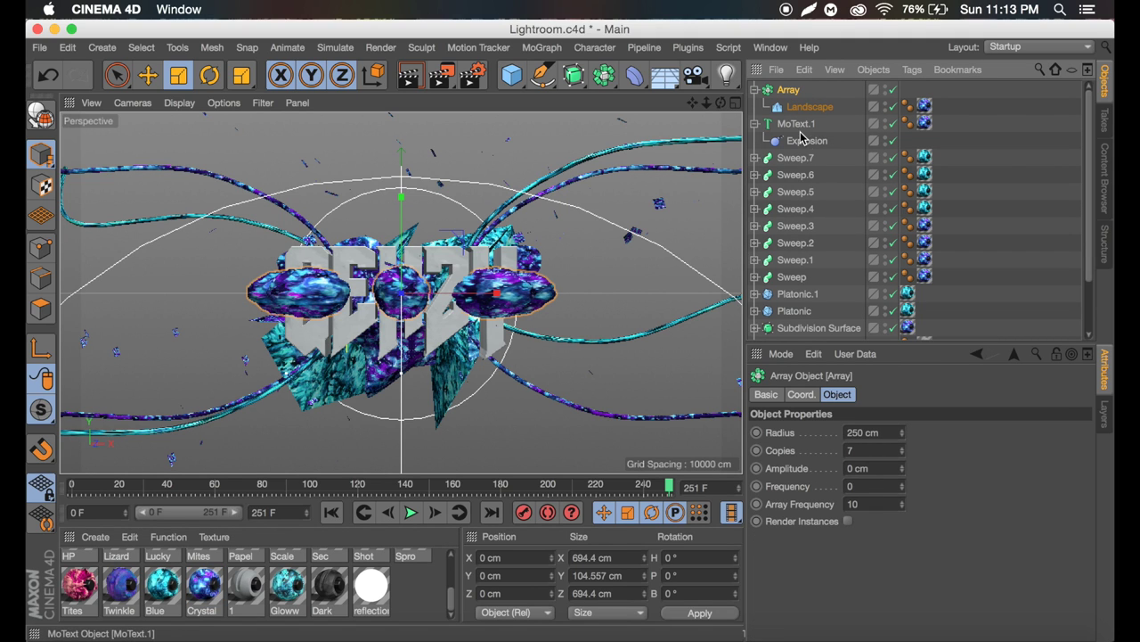
left_click_drag(897, 435, 897, 392)
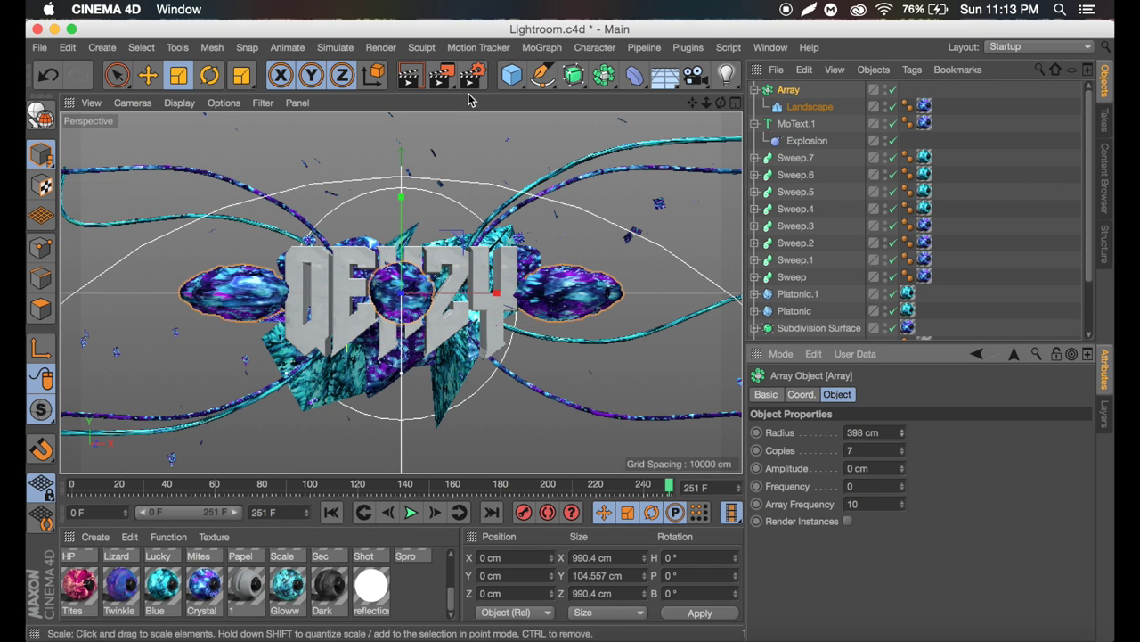
left_click(210, 75)
left_click_drag(402, 252, 446, 437)
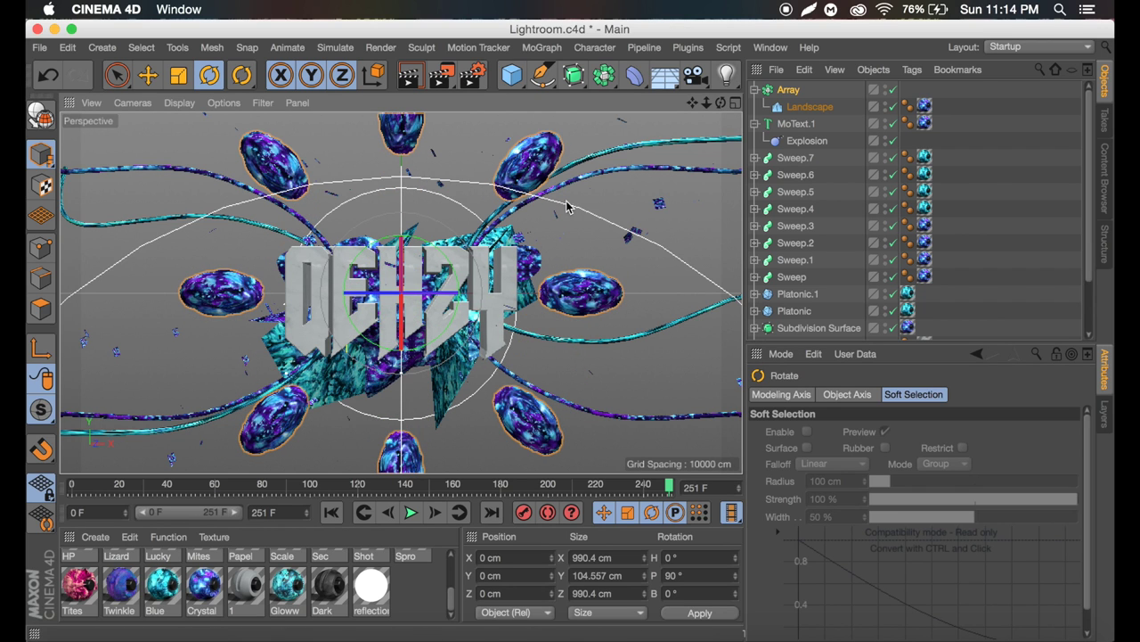
Scale the Landscape inside the Array along Z to about 101 cm so the stretched copies become round
left_click(807, 106)
left_click(179, 75)
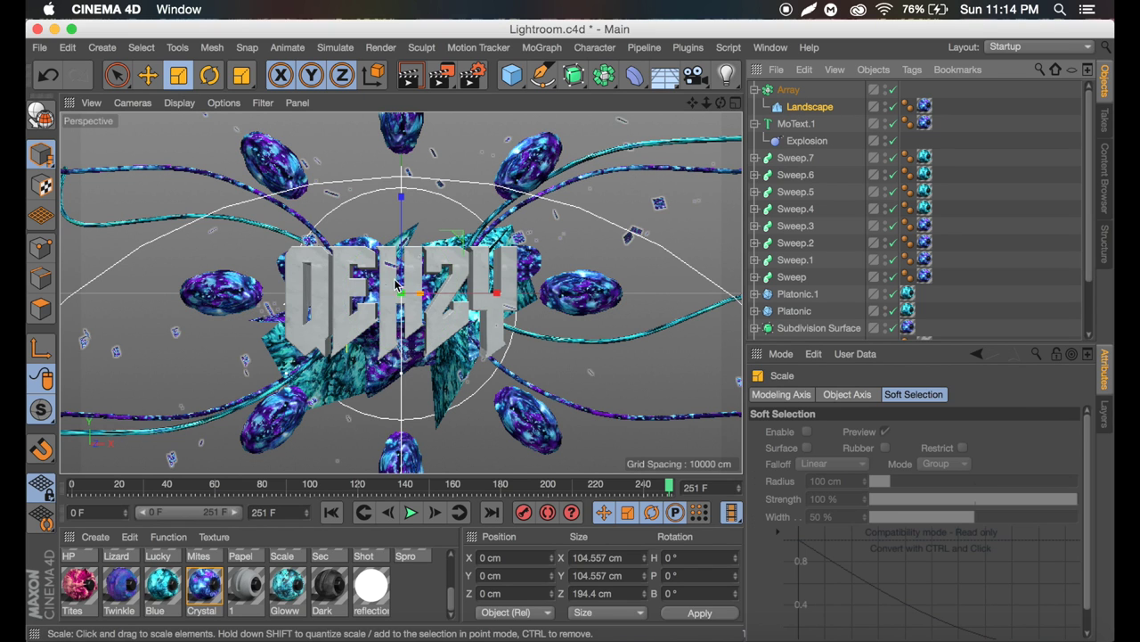
left_click_drag(404, 208, 408, 252)
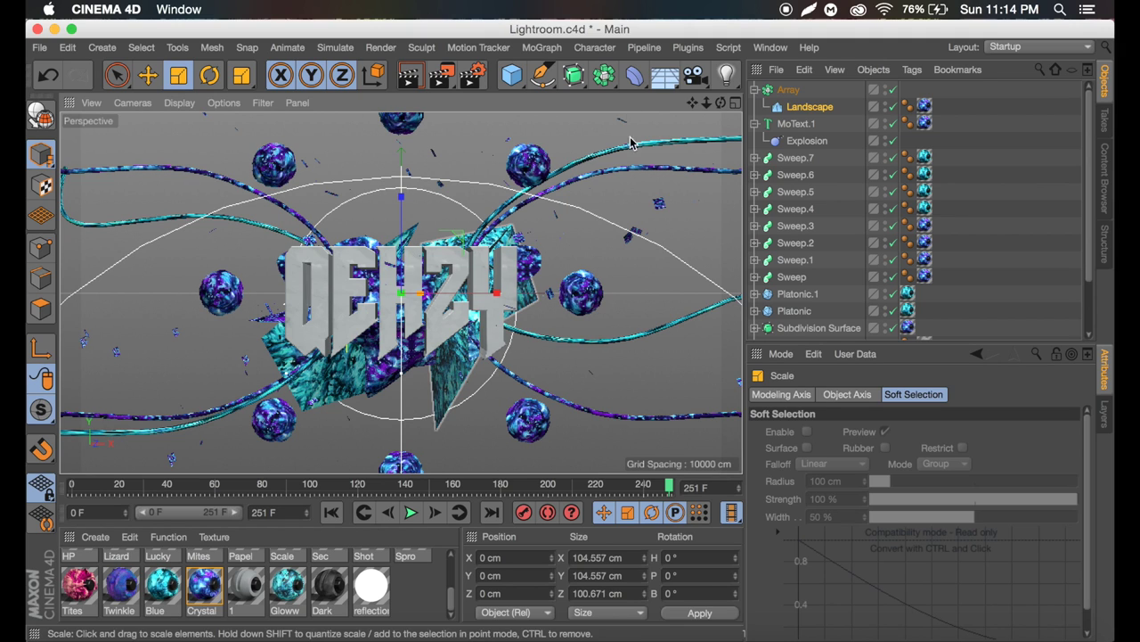
left_click(148, 75)
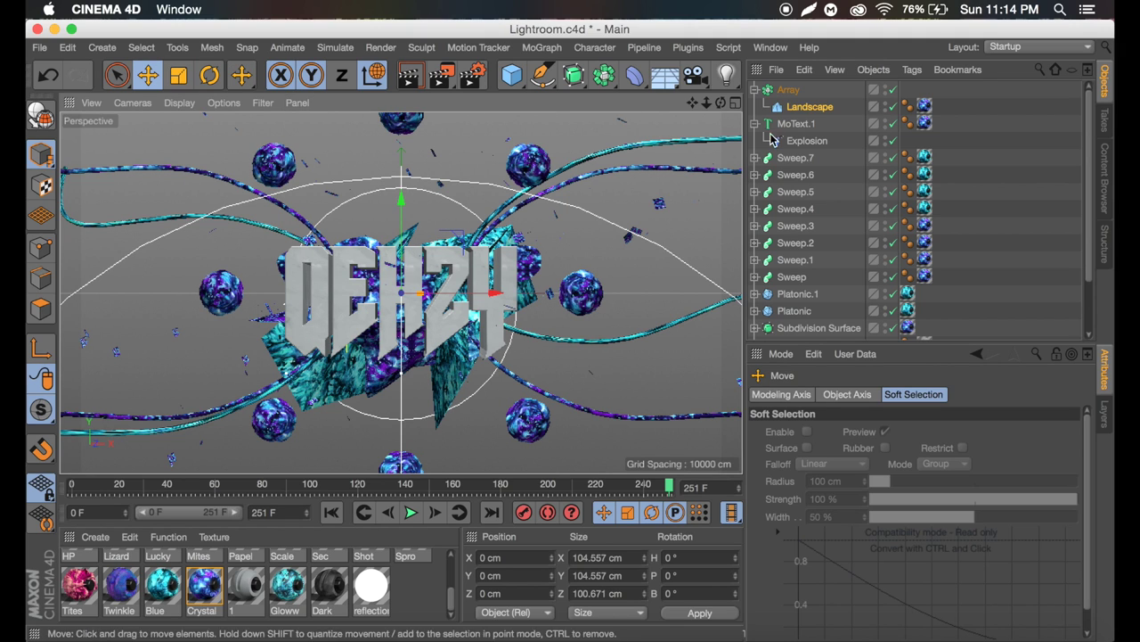
Set the Array's array frequency to 10.2 and its amplitude to -350 cm
left_click(790, 90)
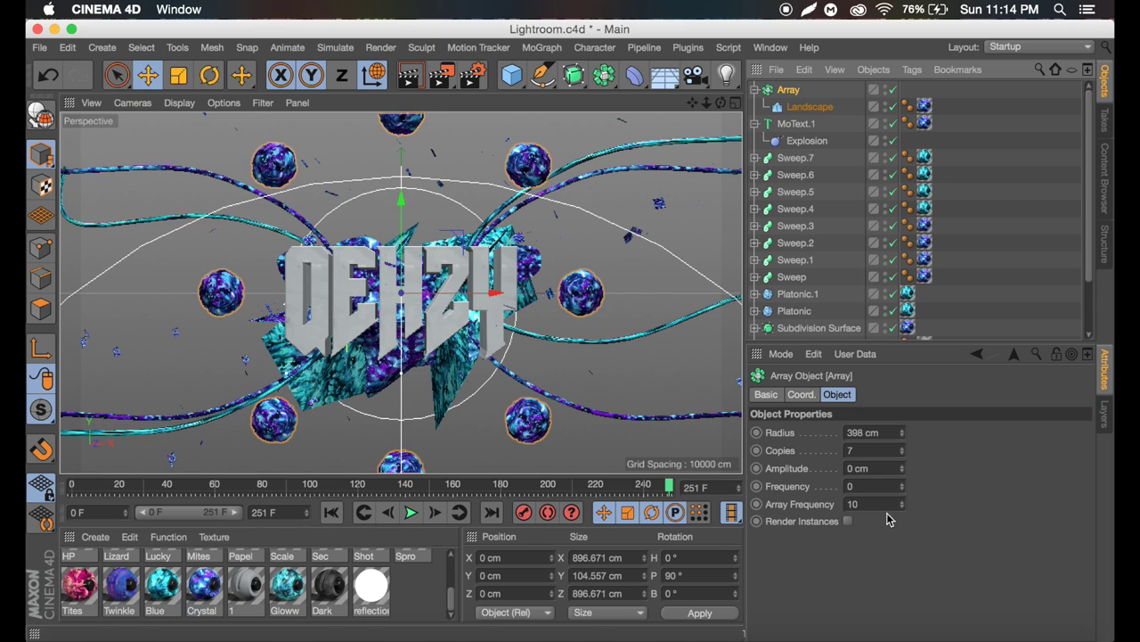
left_click_drag(903, 501, 906, 501)
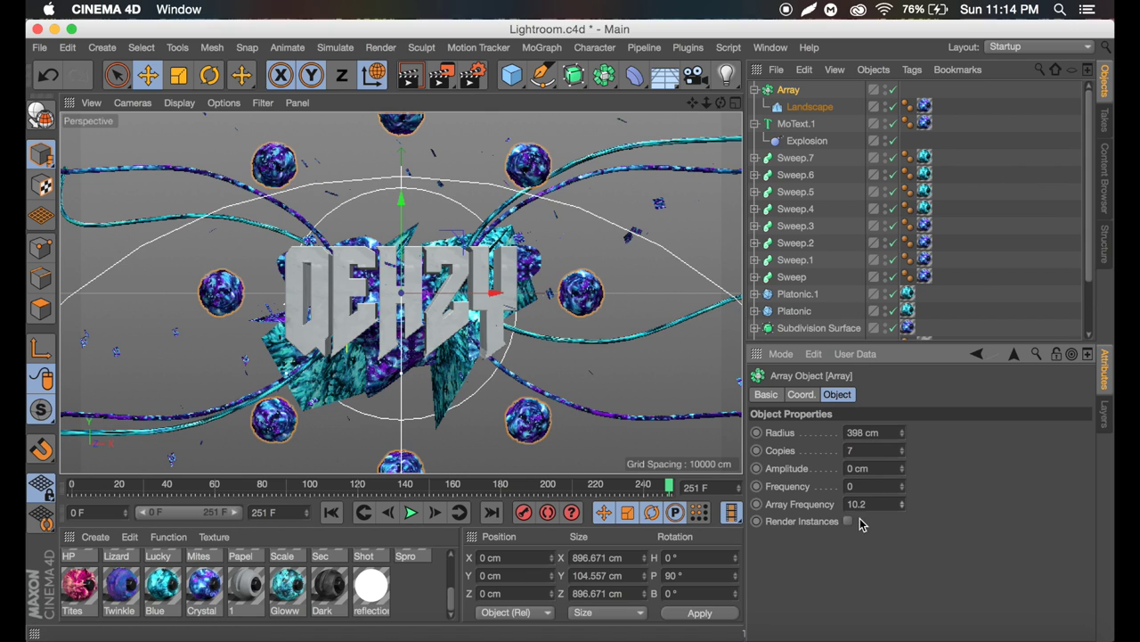
mouse_move(901, 468)
left_mouse_down()
mouse_move(902, 485)
mouse_move(902, 473)
left_mouse_up()
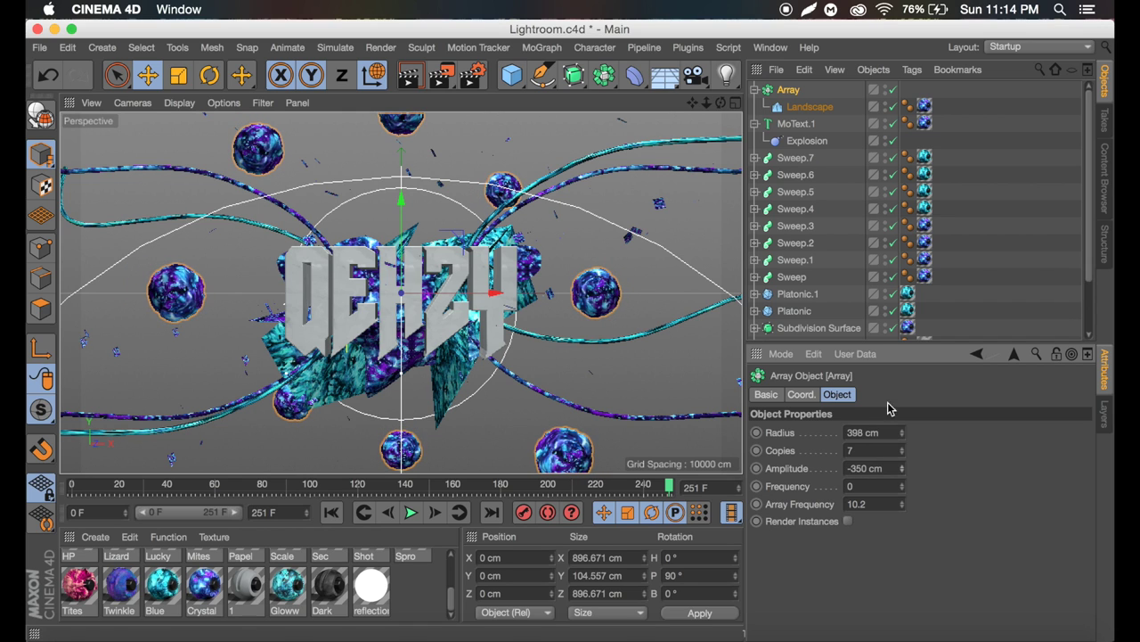
Scale the Landscape inside the Array down to about 79 cm in X and Y and 77 cm in Z, and collapse the Array
left_click(810, 106)
left_click(179, 75)
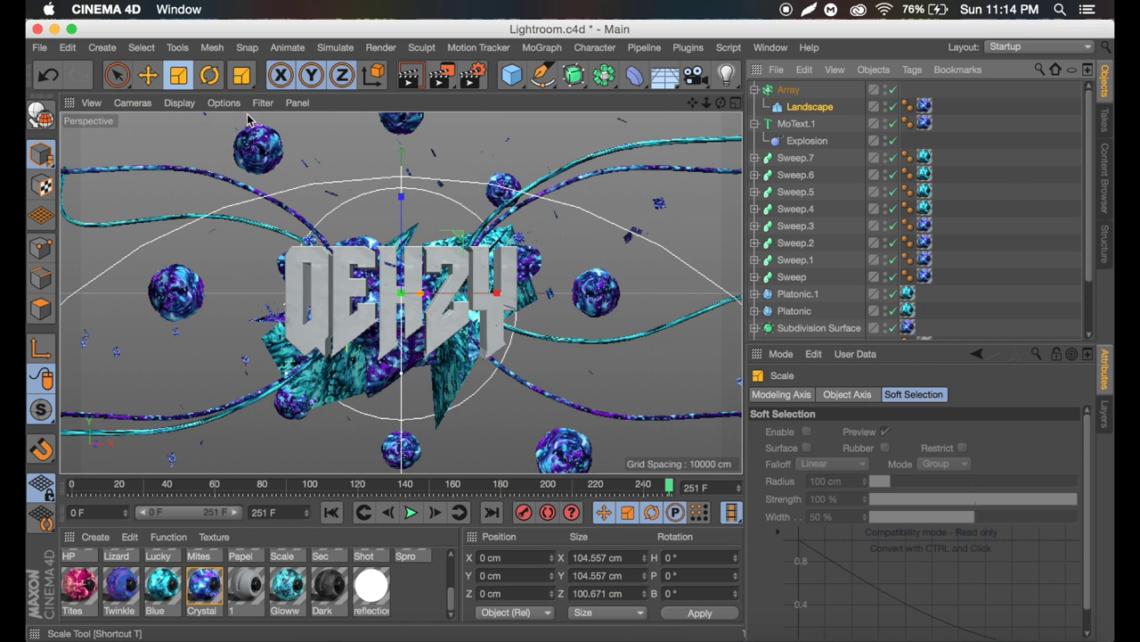
left_click_drag(584, 294, 463, 290)
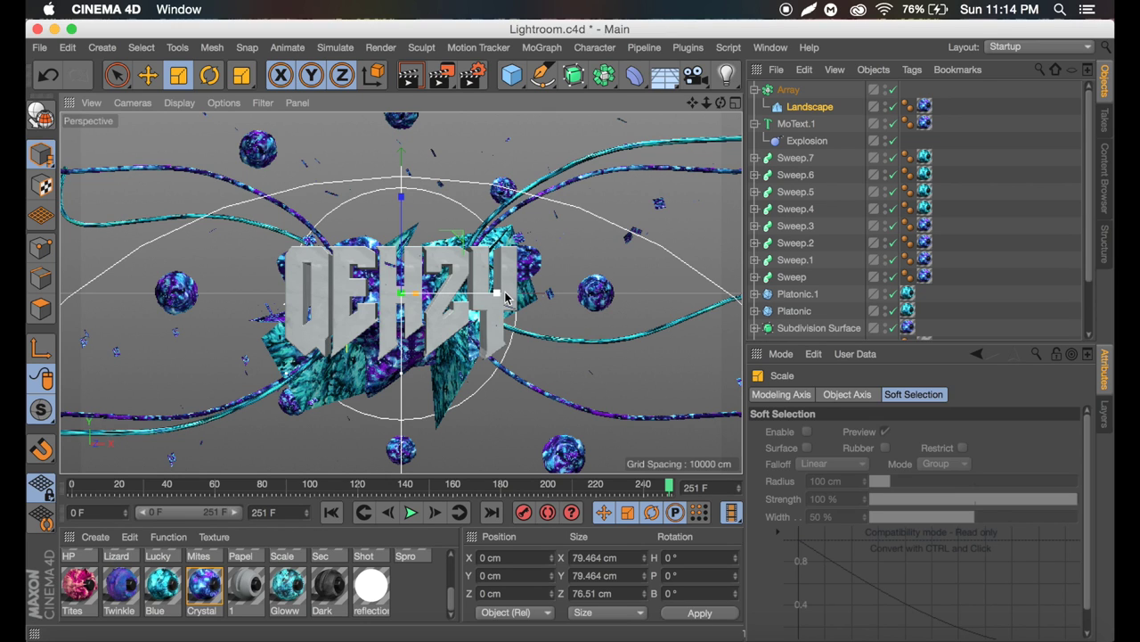
left_click(148, 75)
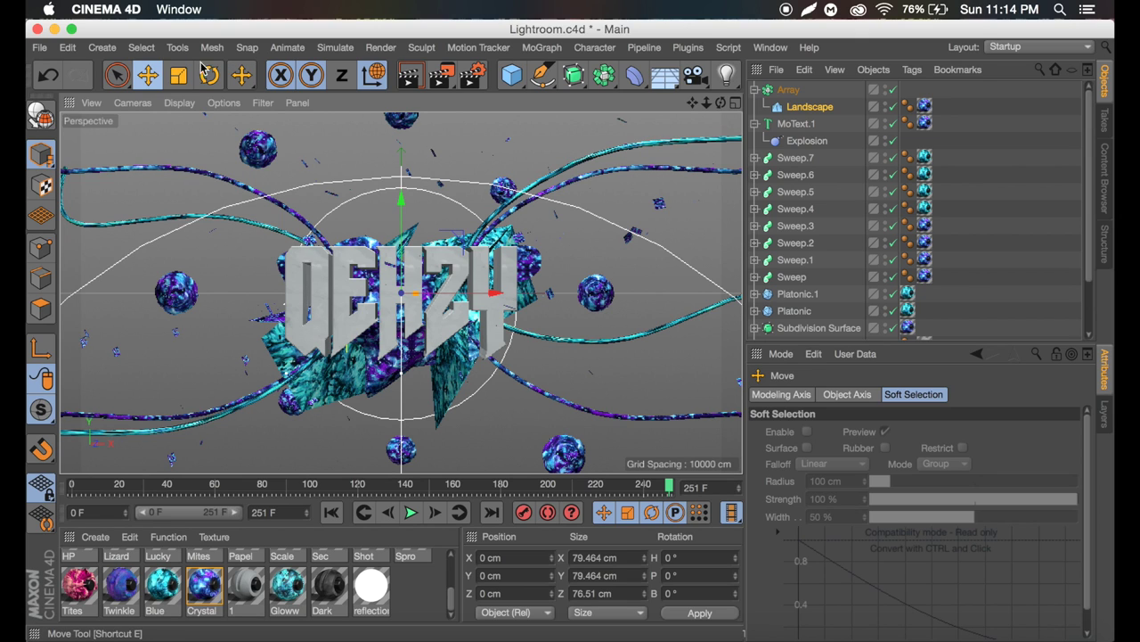
left_click(754, 90)
left_click(756, 107)
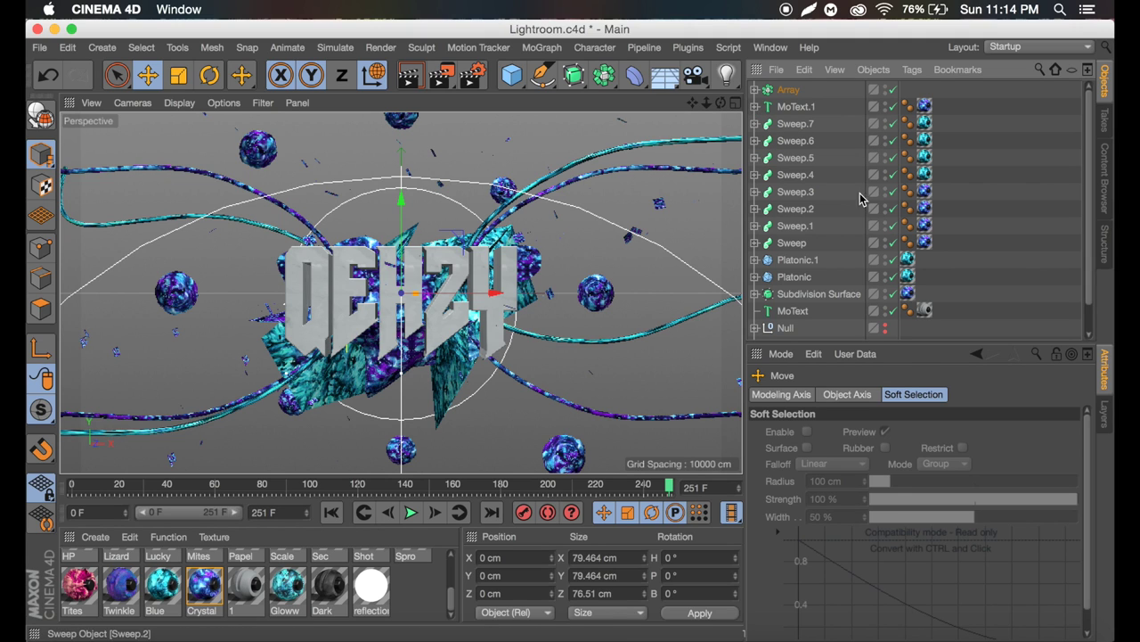
Draw a wavy Bezier spline about 715 by 579 cm looping around the text with the Pen tool in the Front view
left_click(735, 103)
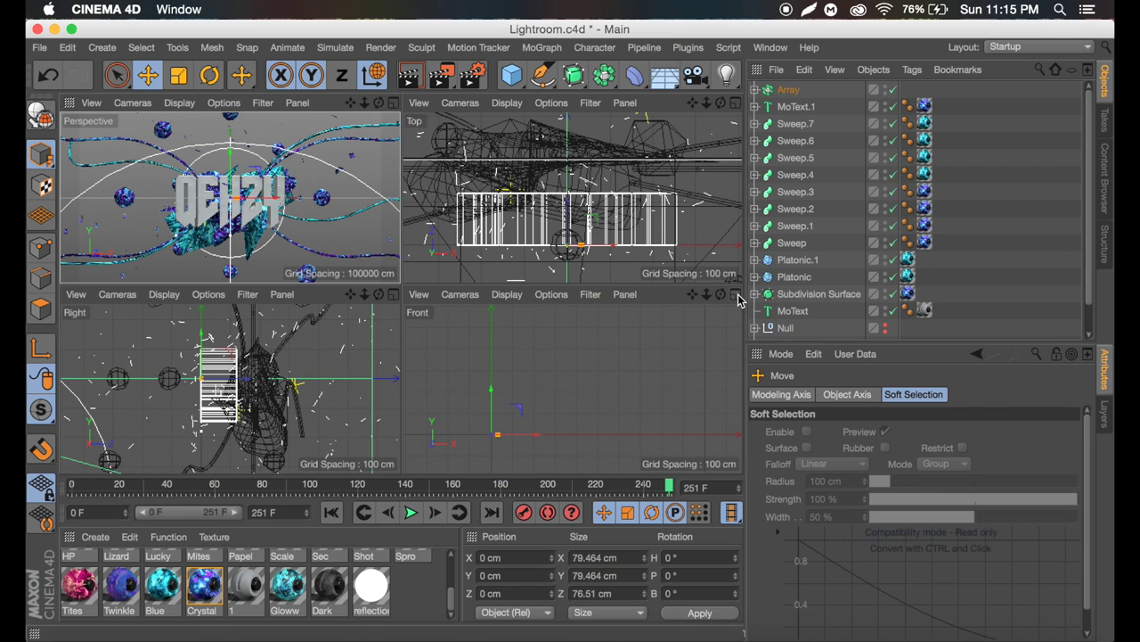
left_click(735, 294)
left_click_drag(692, 104, 838, 41)
left_click_drag(541, 74, 563, 103)
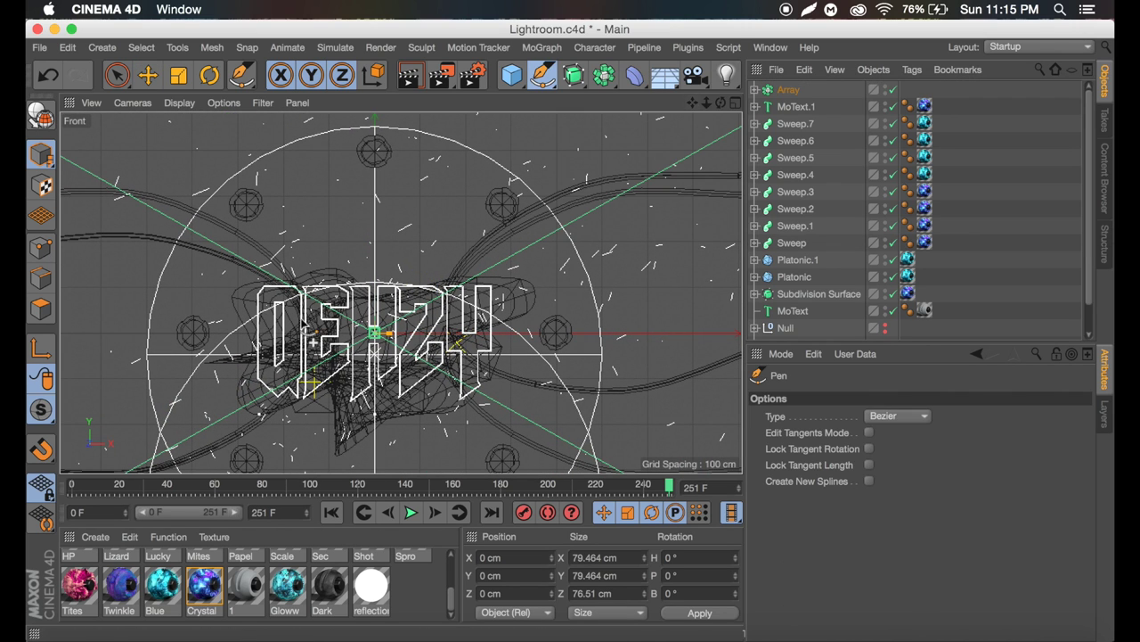
left_click(328, 232)
left_click_drag(387, 255, 450, 283)
left_click_drag(502, 252, 559, 218)
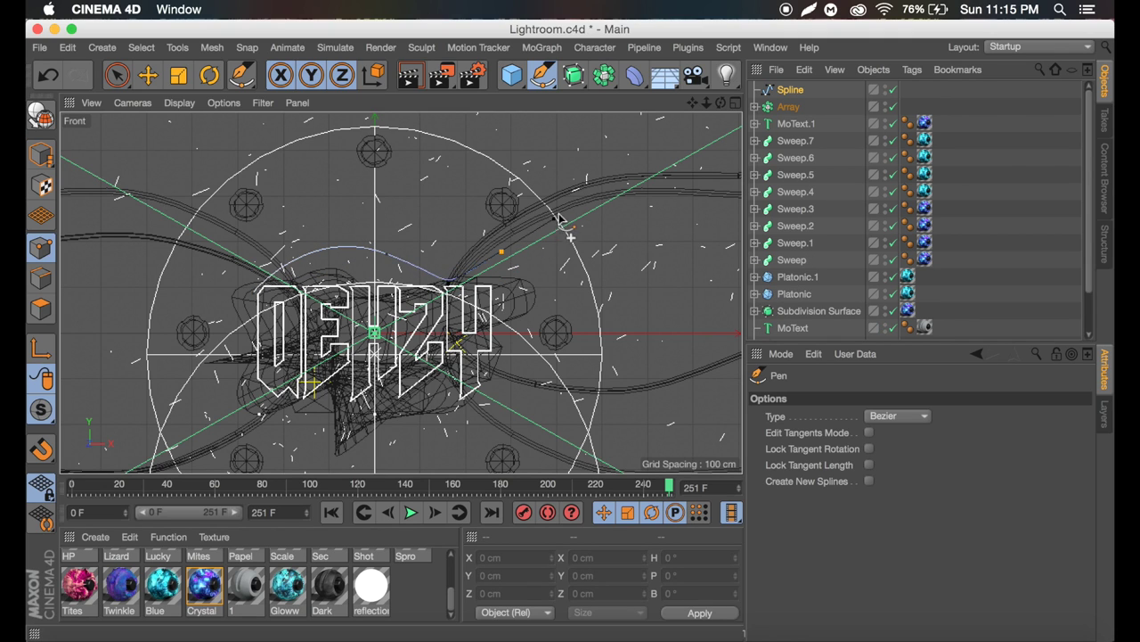
left_click_drag(526, 371, 499, 394)
left_click_drag(433, 369, 381, 416)
left_click_drag(350, 451, 306, 425)
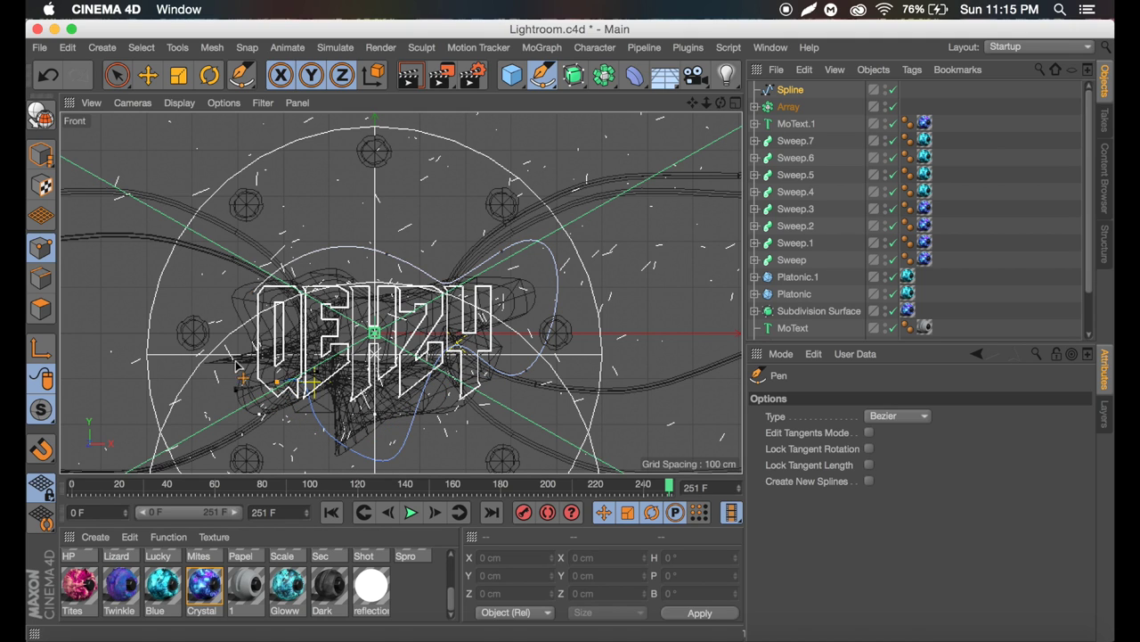
left_click(287, 279)
left_click_drag(253, 297, 267, 271)
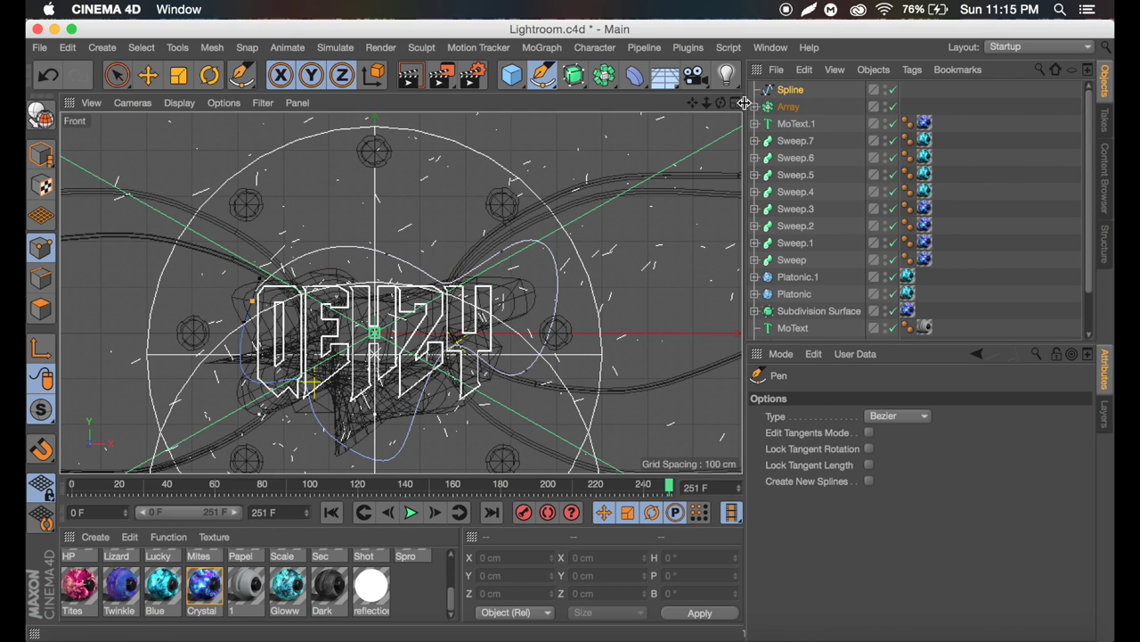
Close the new spline, switch to Model mode and return to the full Perspective view
left_click(785, 91)
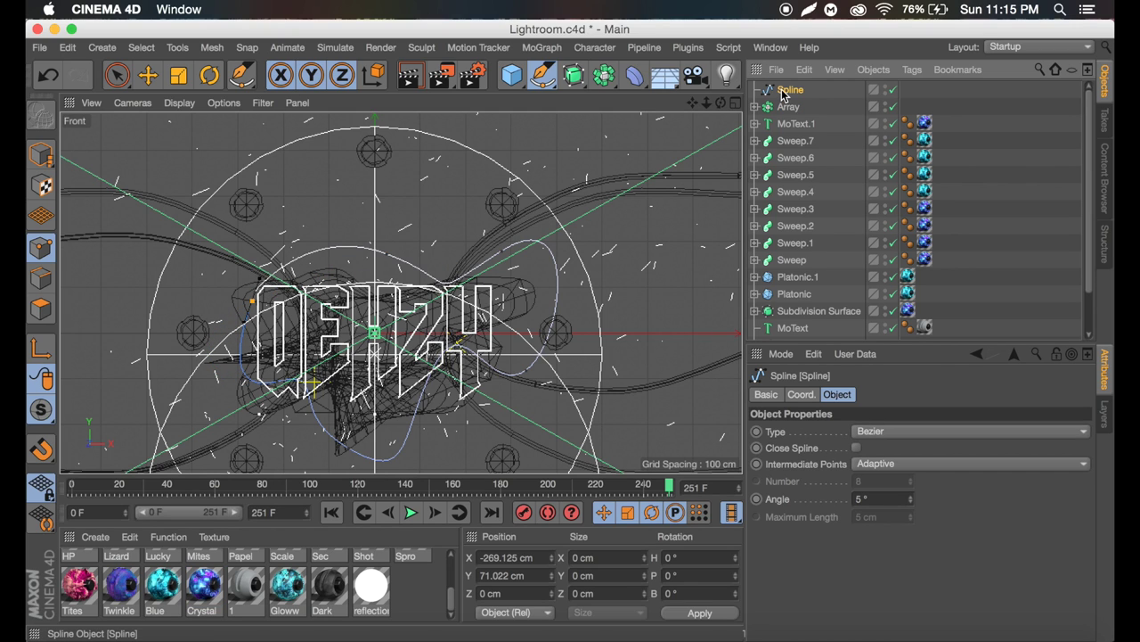
left_click(857, 448)
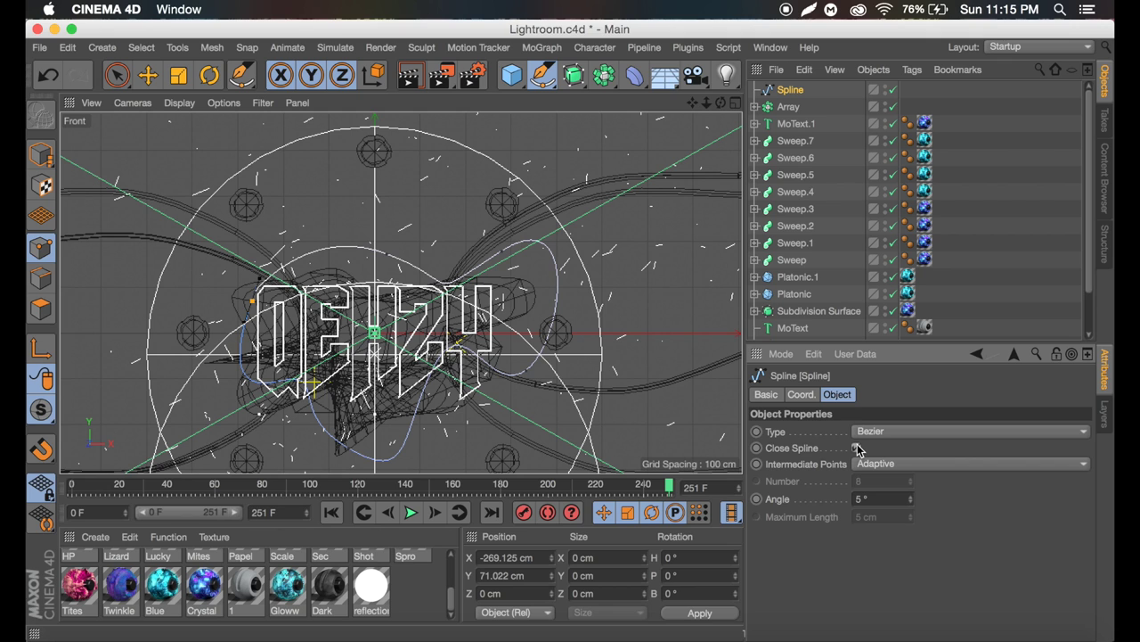
left_click(49, 148)
left_click(735, 103)
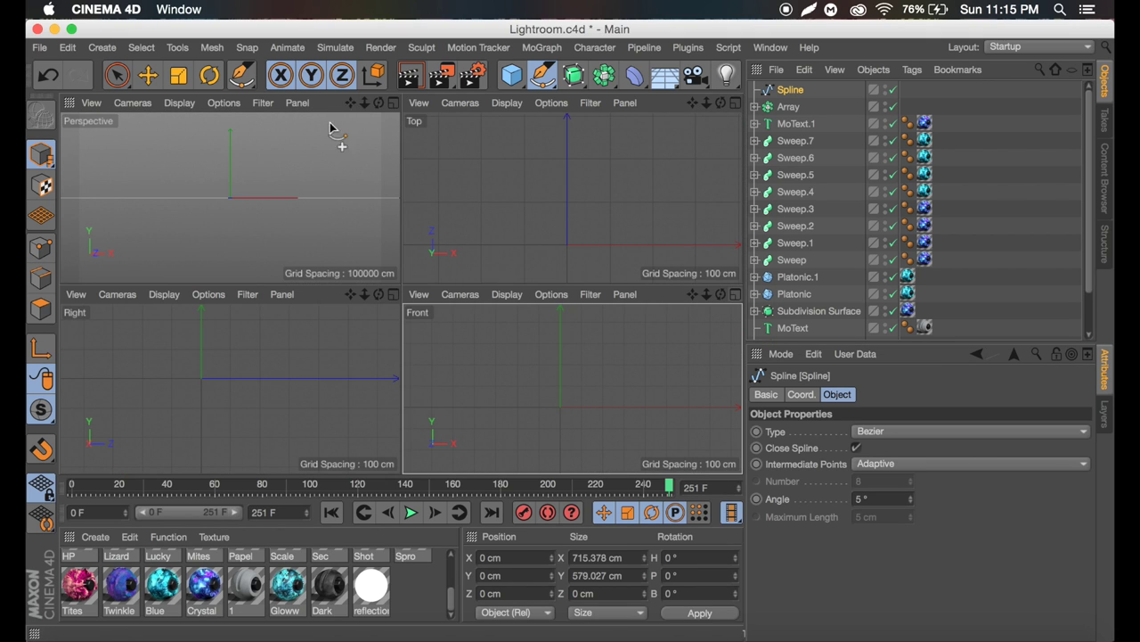
left_click(395, 103)
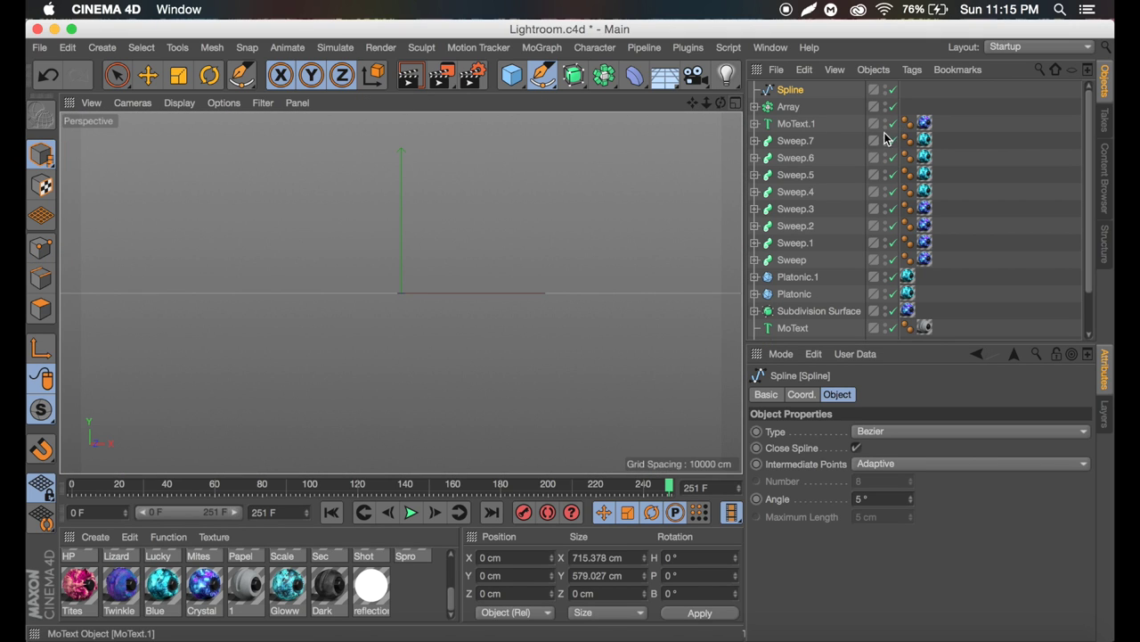
Duplicate Sweep.7 to the top of the object list and place the new closed spline inside the copy below its Circle
left_click(794, 141)
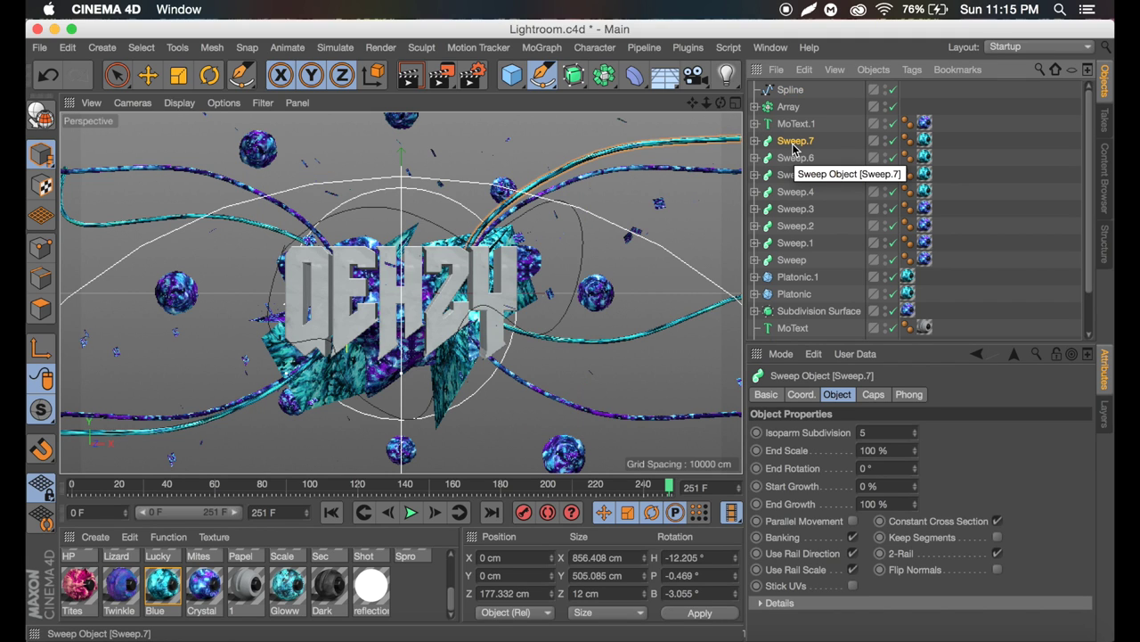
left_click(802, 210)
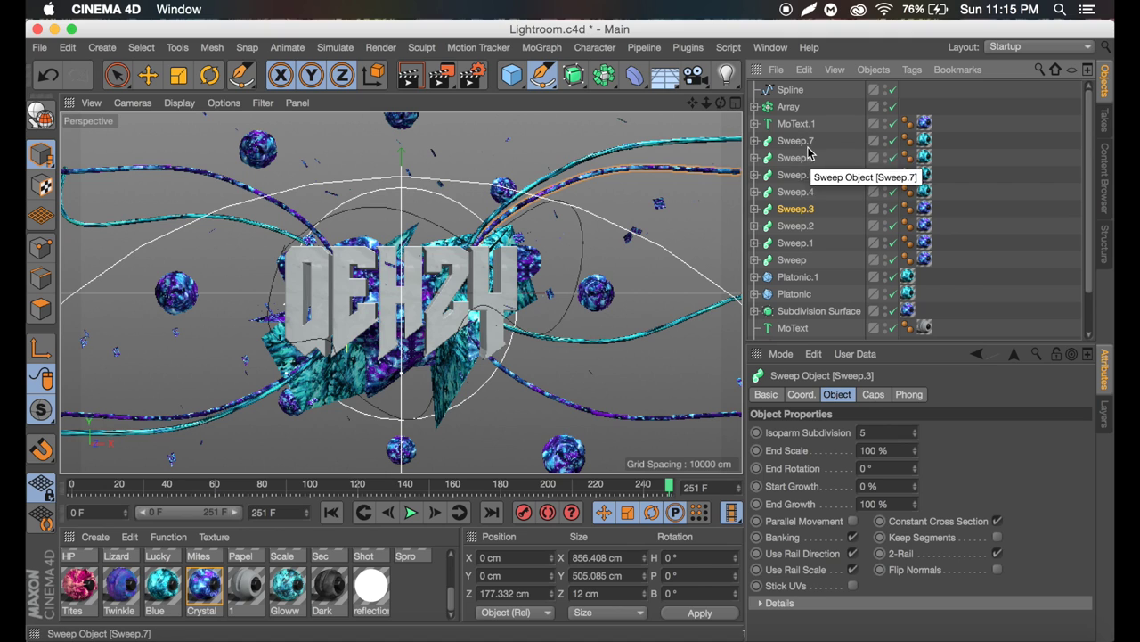
left_click(802, 143)
left_click_drag(805, 149, 797, 81, "ctrl")
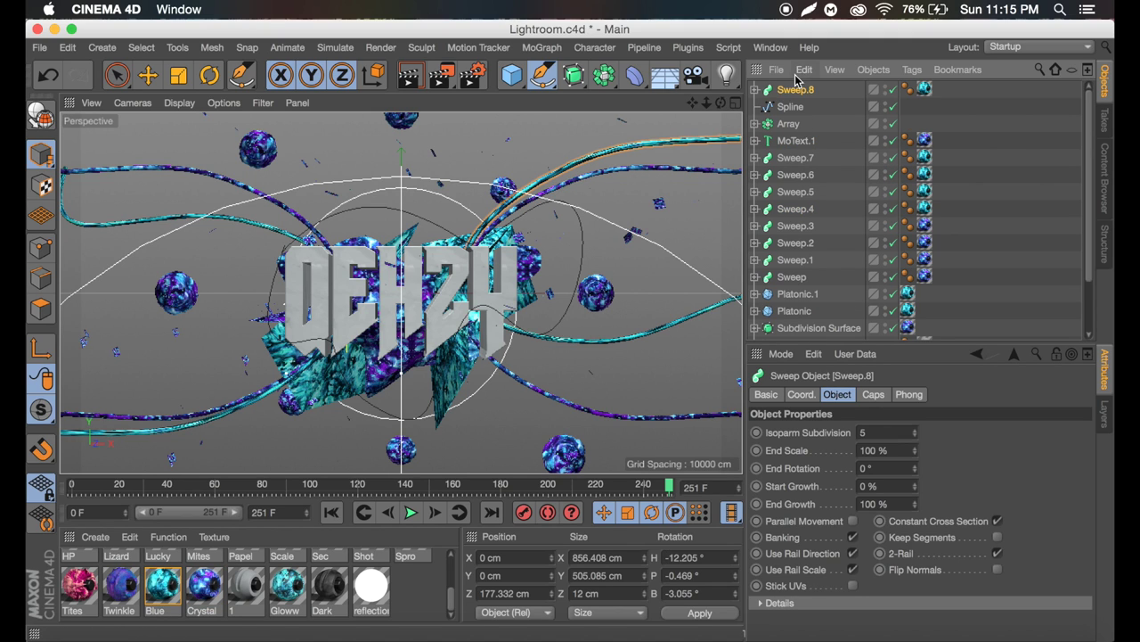
left_click(755, 90)
left_click_drag(793, 129, 793, 130)
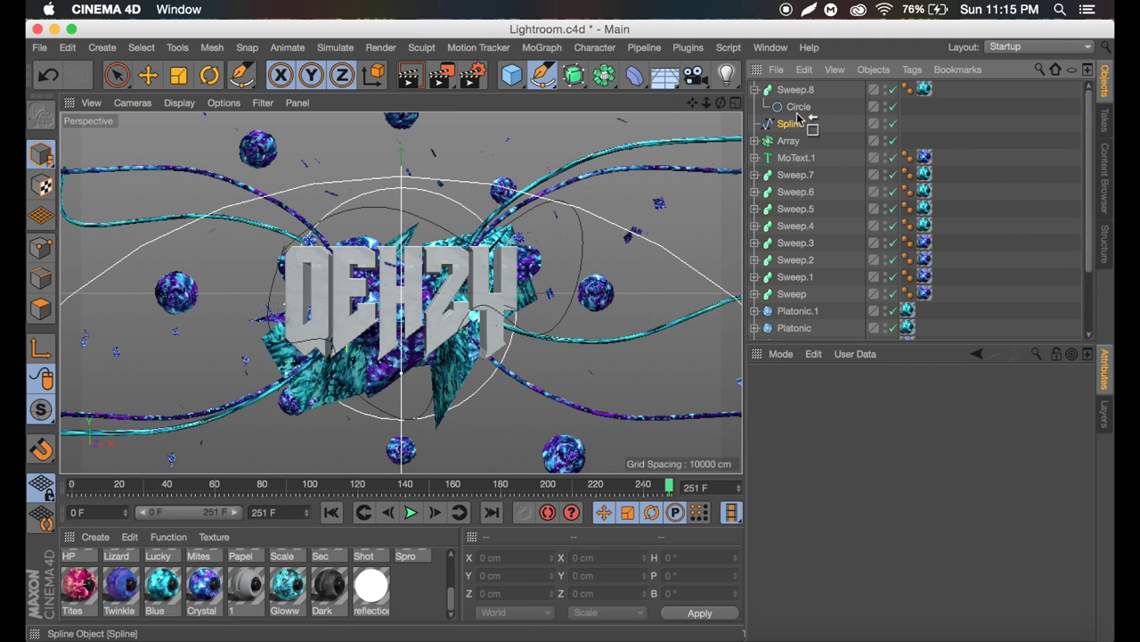
left_click(797, 120)
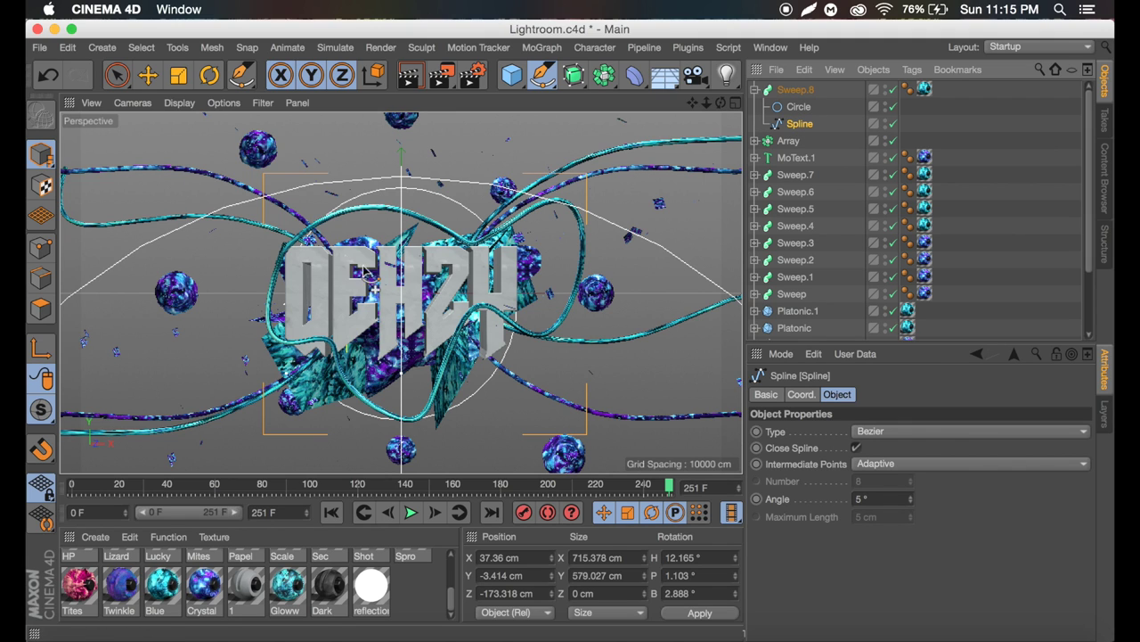
Move Sweep.8 to about -42 cm in X and rotate it to about H -14.4°, P -11.8°, B -8.7°
left_click(777, 95)
left_click(148, 75)
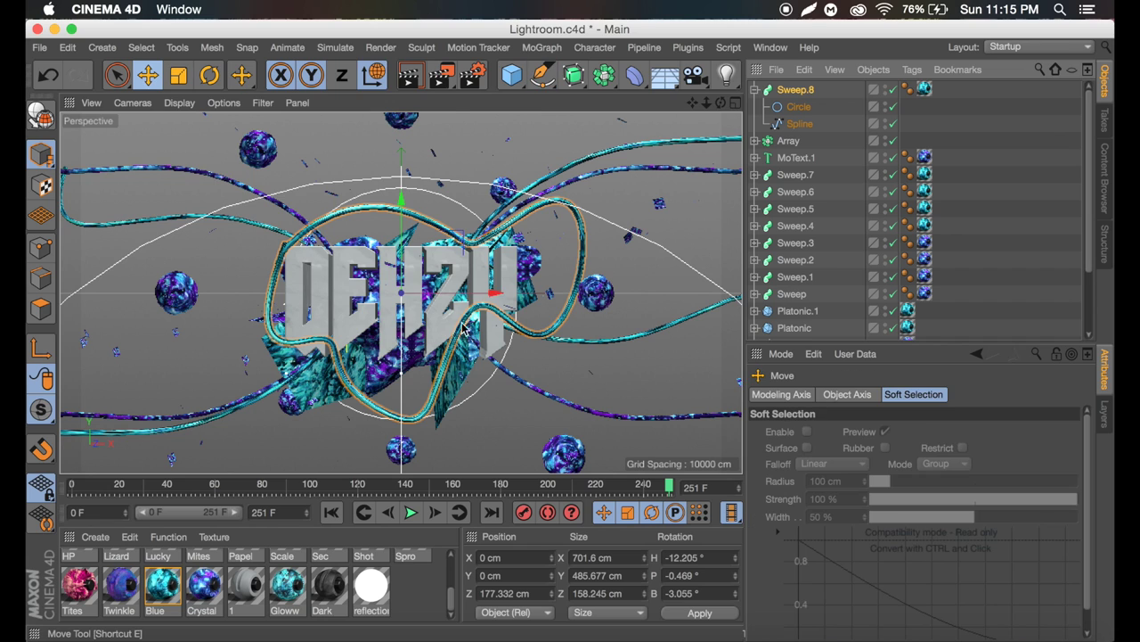
left_click_drag(498, 292, 479, 294)
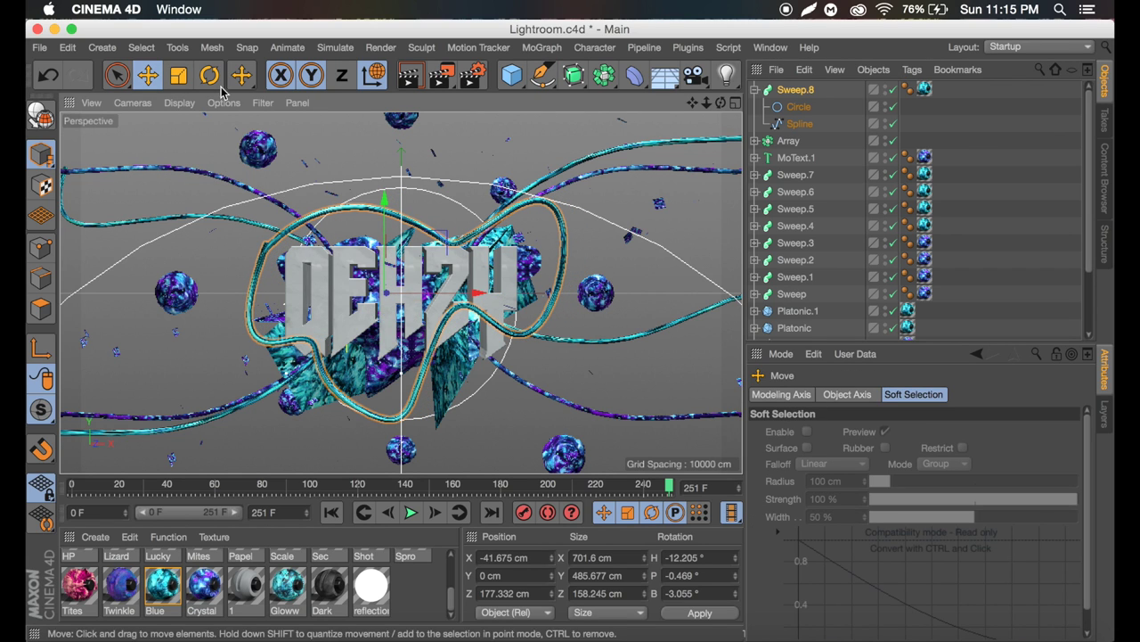
key("r")
left_click_drag(365, 257, 399, 265)
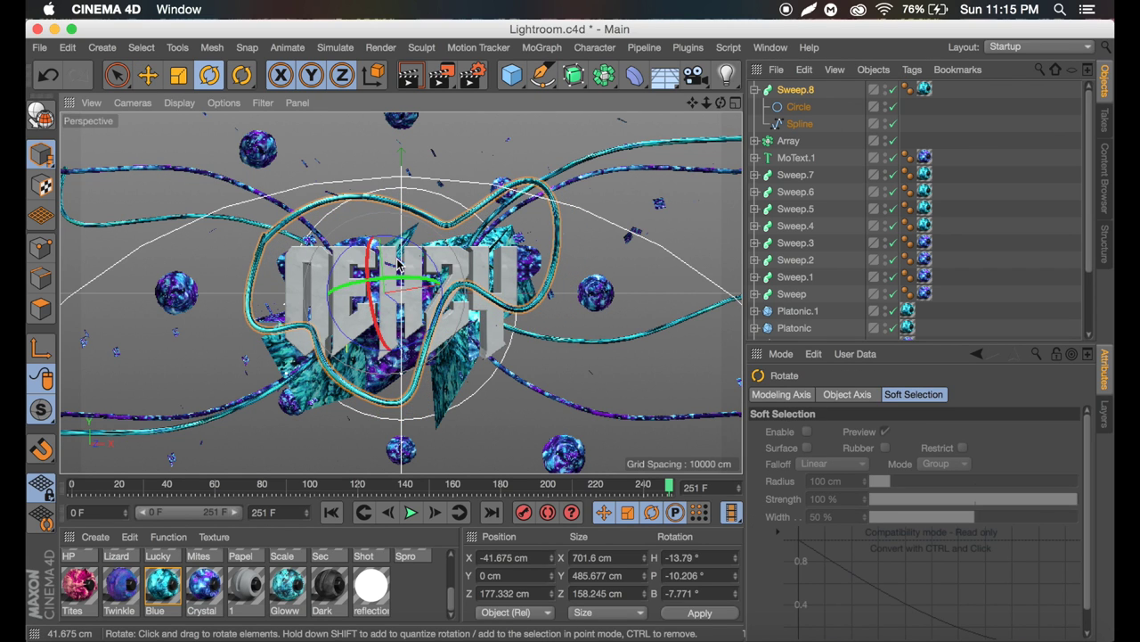
left_click(793, 90)
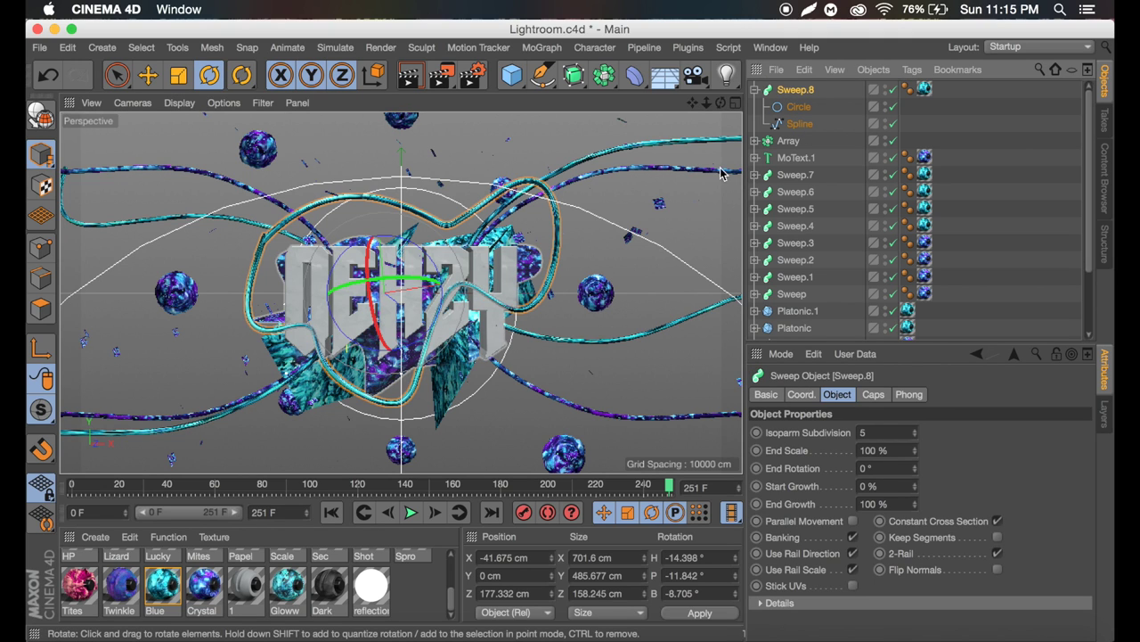
key("super+z")
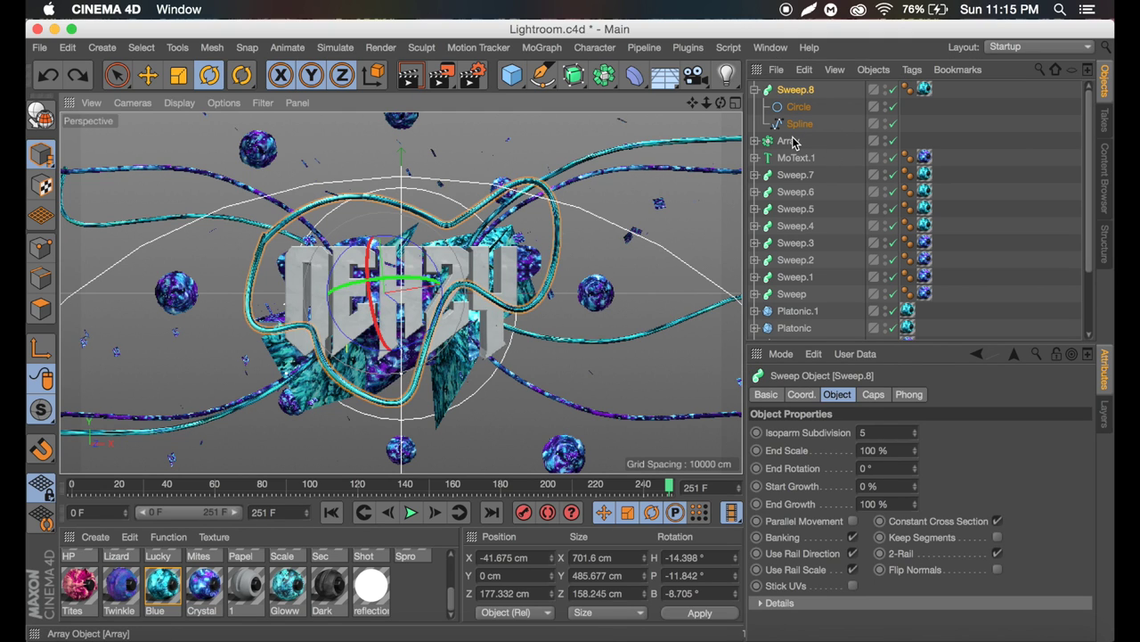
Rotate the spline inside Sweep.8 to about H 193°, P 16°, B -180° and lower it to about -58 cm in Y
left_click(800, 124)
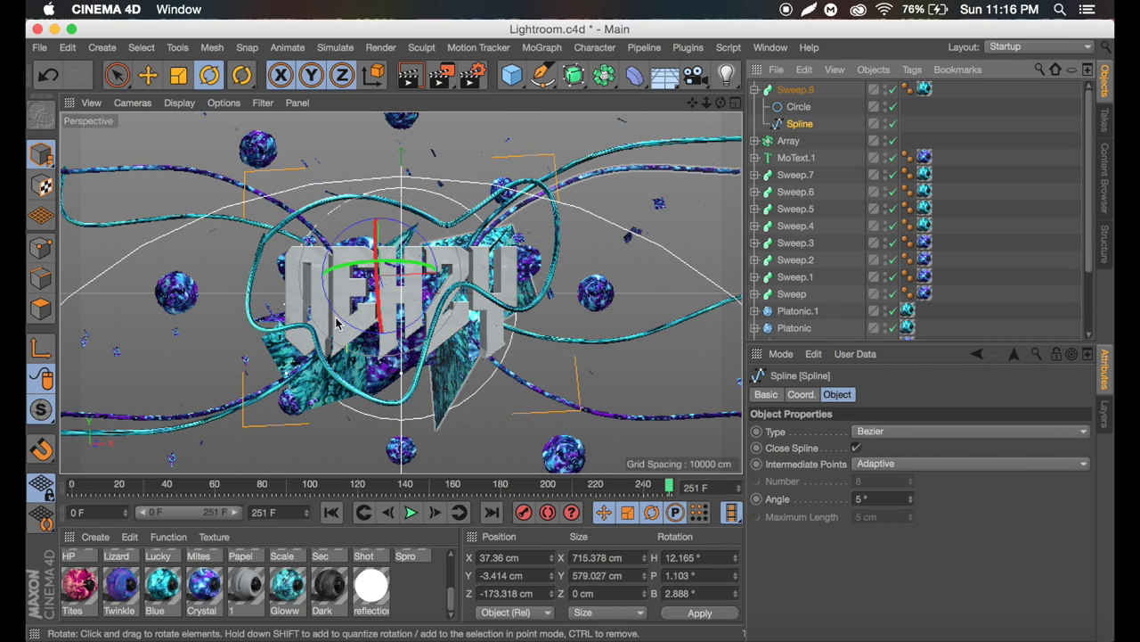
left_click_drag(397, 274, 392, 357)
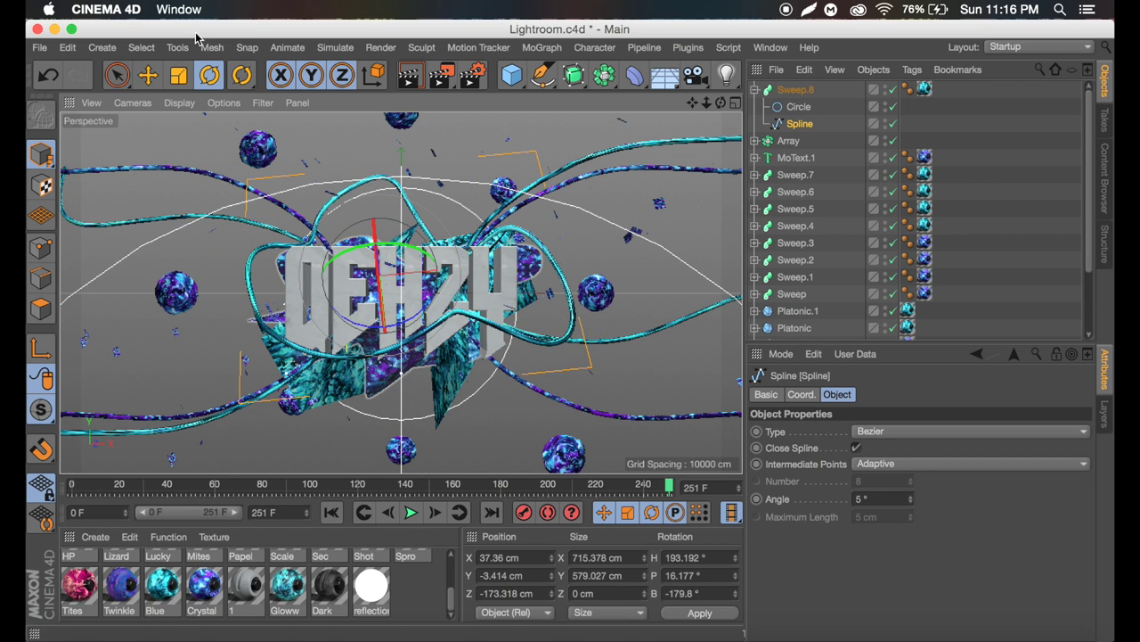
left_click(148, 75)
left_click_drag(380, 185, 385, 212)
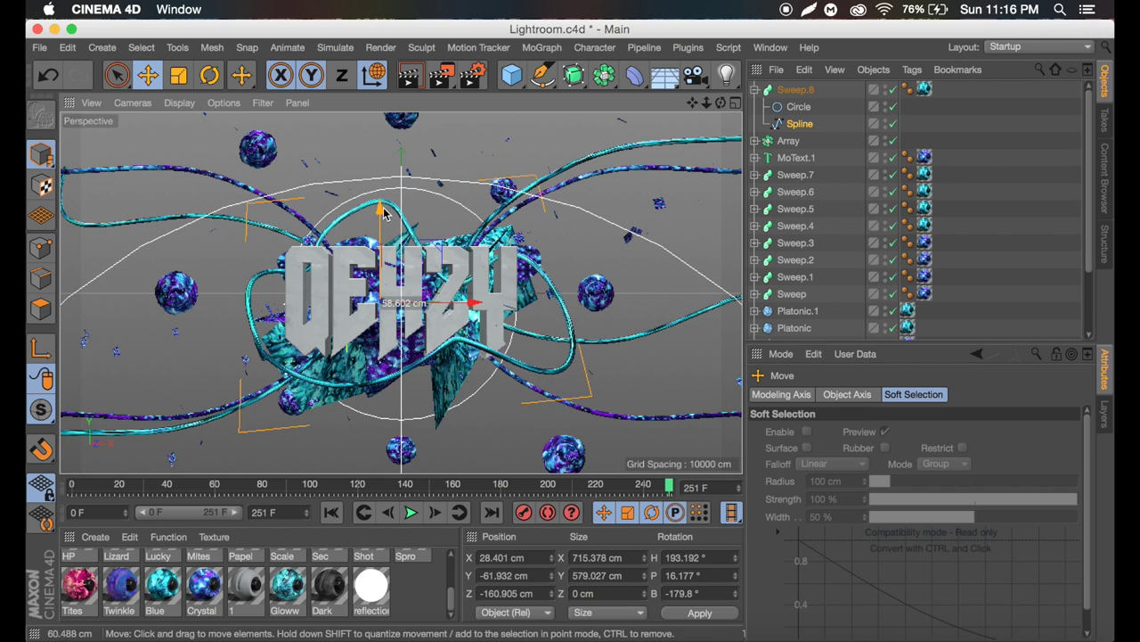
Duplicate Sweep.8 and replace the copy's Blue material with the Crystal material
left_click(781, 92)
key("super+c")
key("super+v")
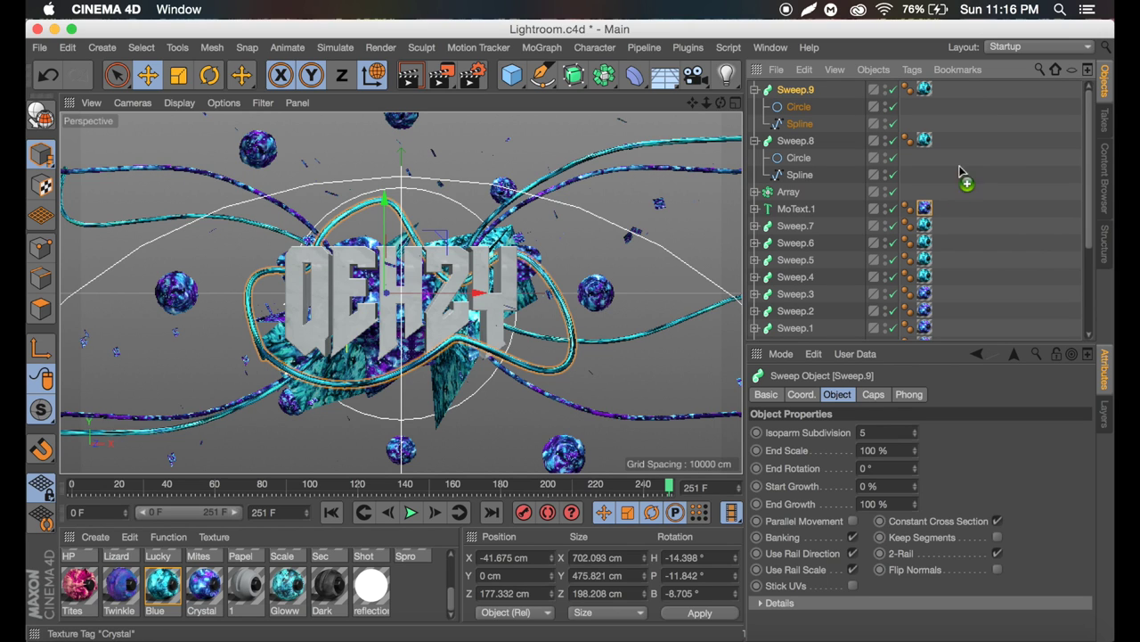
left_click_drag(949, 95, 931, 96)
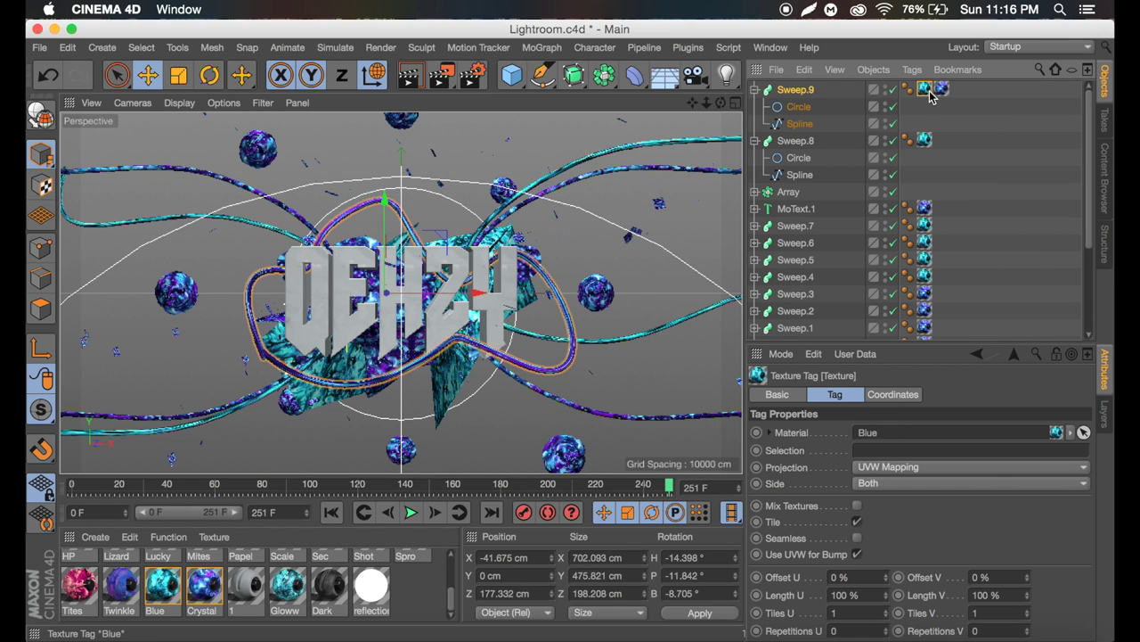
key("Delete")
Rotate the spline inside Sweep.9 to about H 15.7°, P -27.9°, B -302.3° so its tube crosses the text differently
left_click(813, 93)
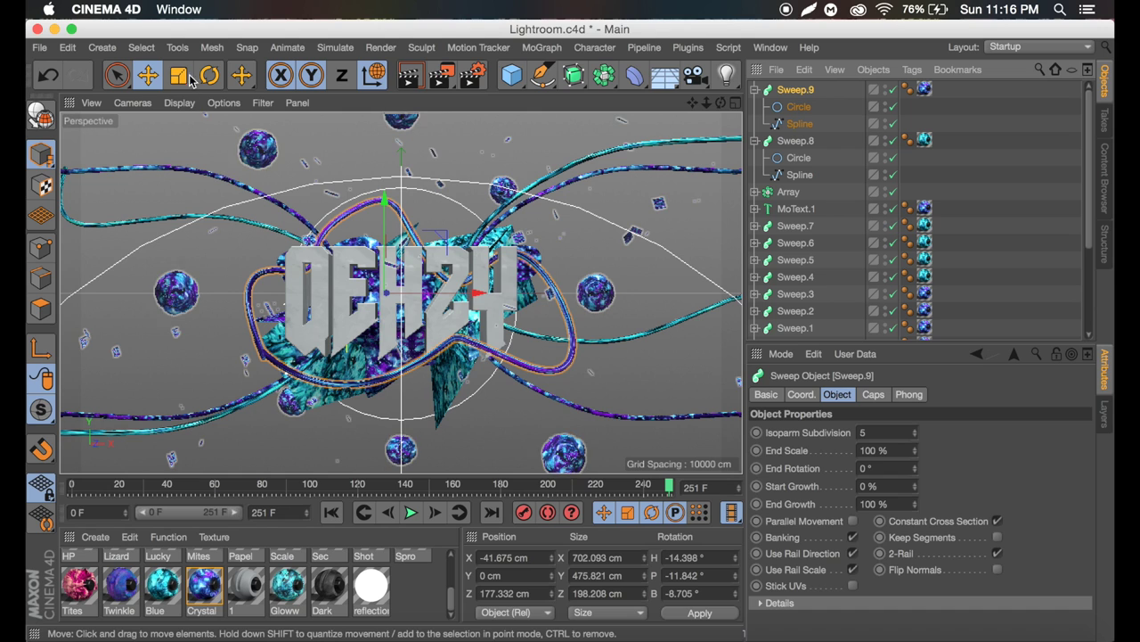
key("r")
left_click_drag(376, 309, 383, 330)
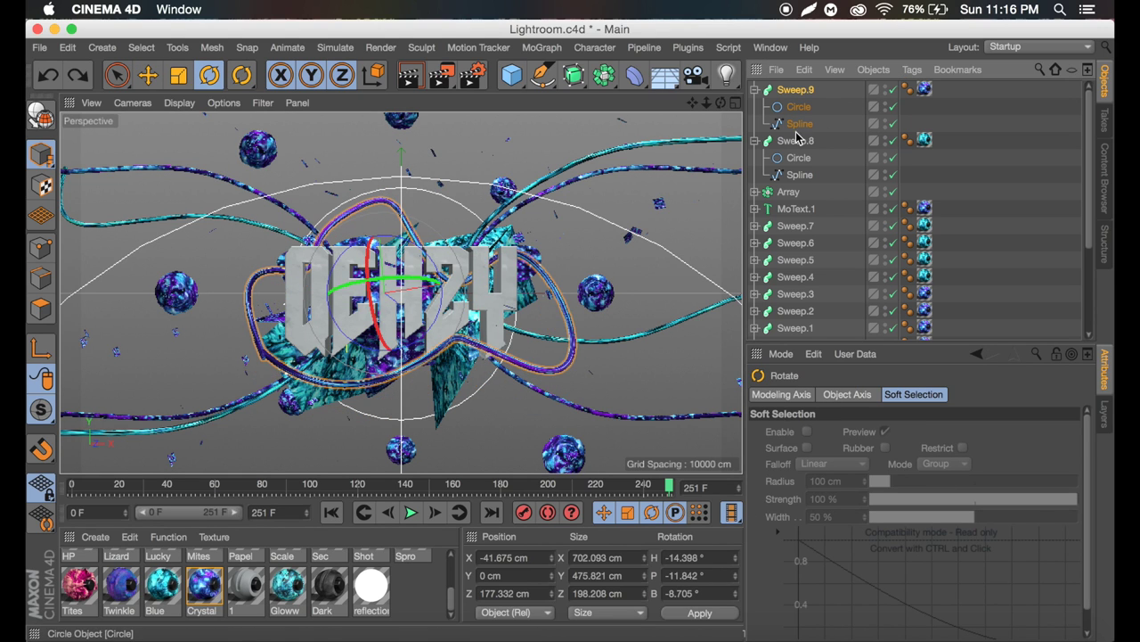
left_click(329, 334)
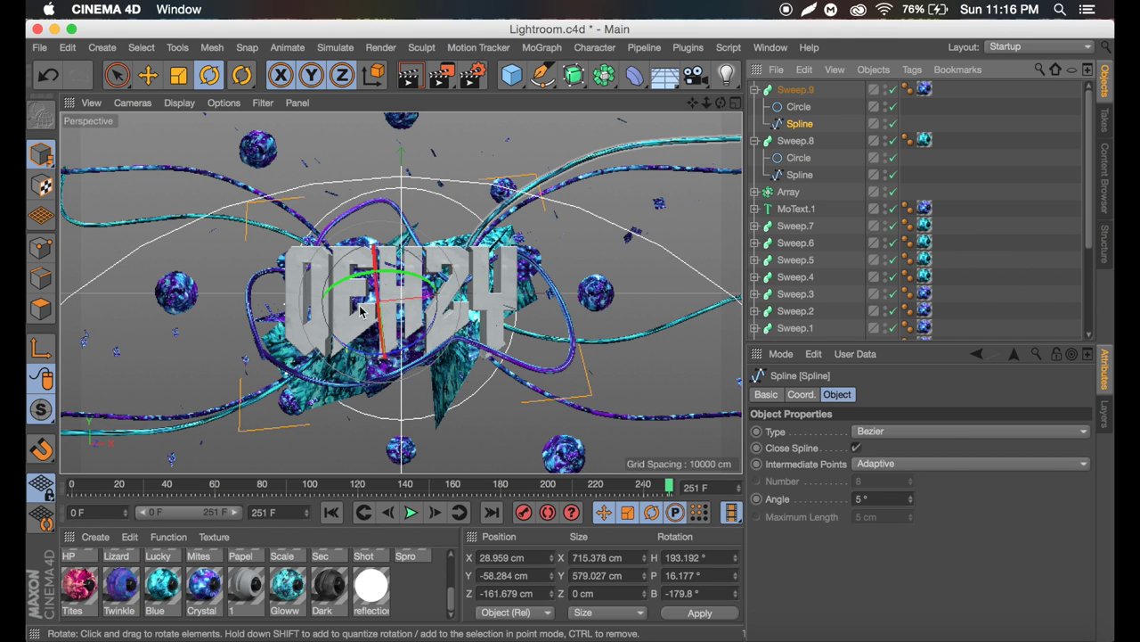
left_click_drag(374, 289, 358, 378)
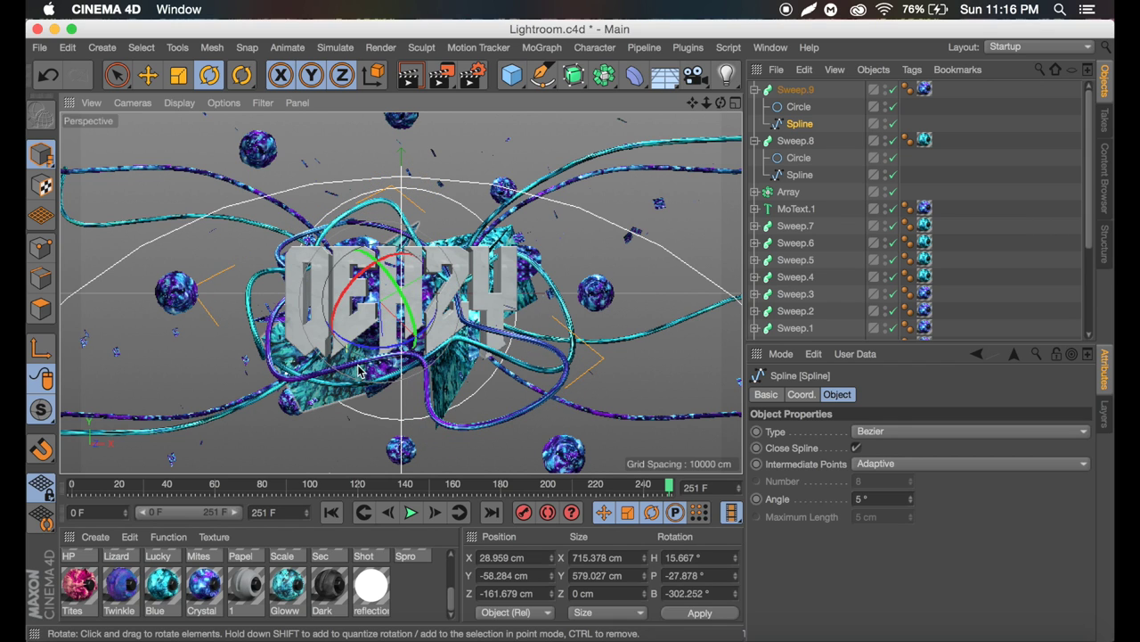
left_click(992, 189)
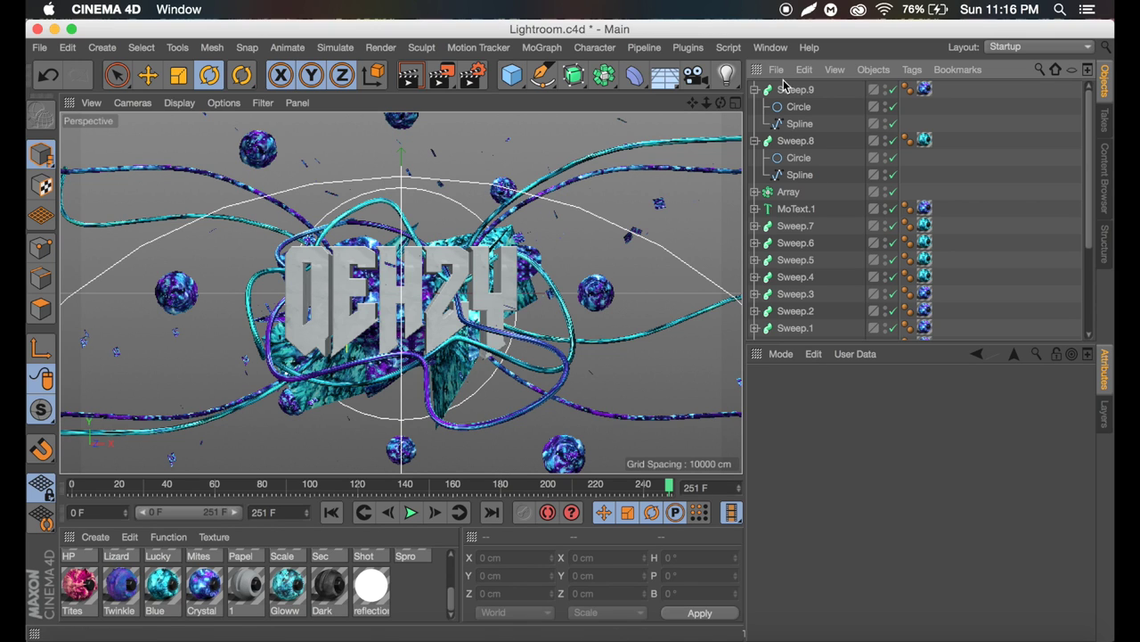
Collapse Sweep.9 and Sweep.8 and move the main MoText object to the top of the object list
left_click(755, 90)
left_click(768, 107)
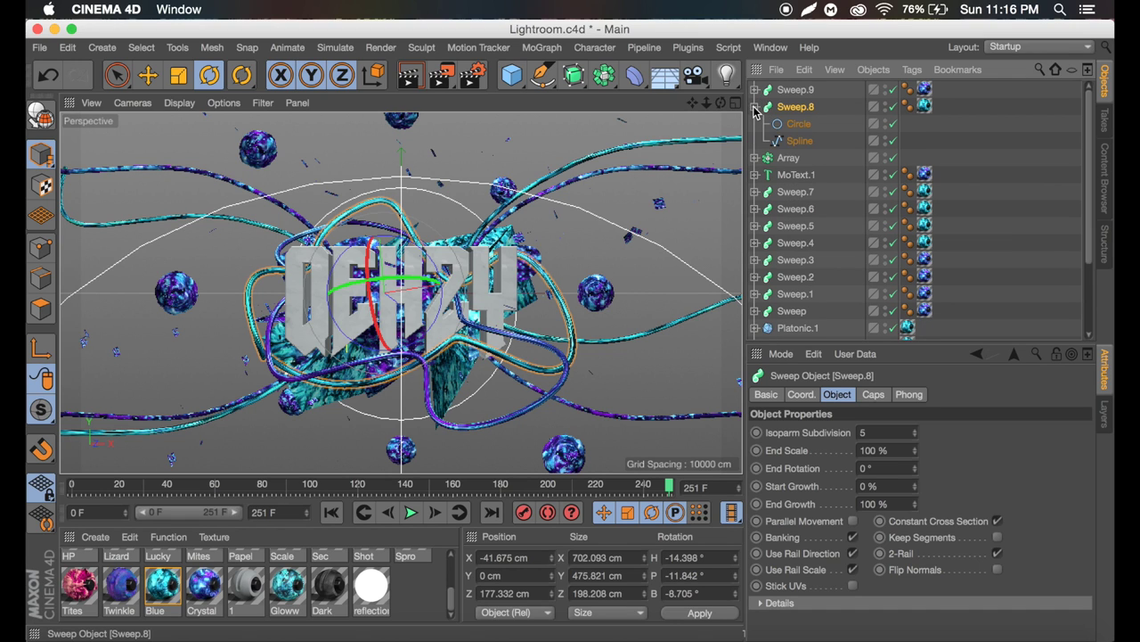
scroll(776, 267, "down", 3)
left_click_drag(791, 284, 795, 90)
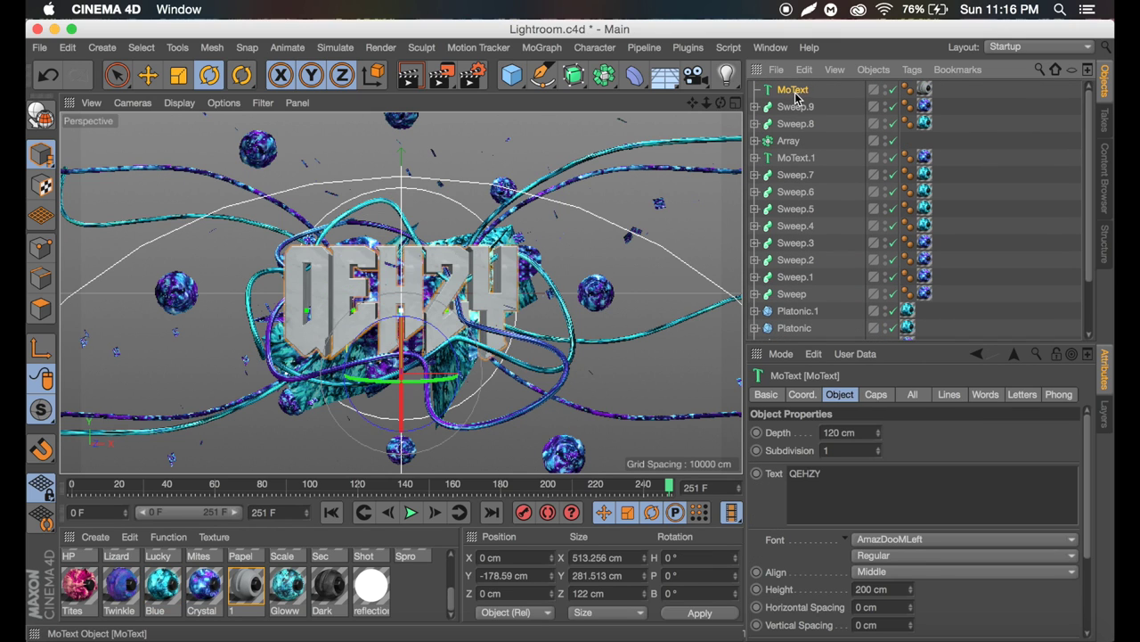
Add a Random effector to the main MoText, with position randomisation off and rotation randomisation on
left_click(551, 52)
mouse_move(566, 78)
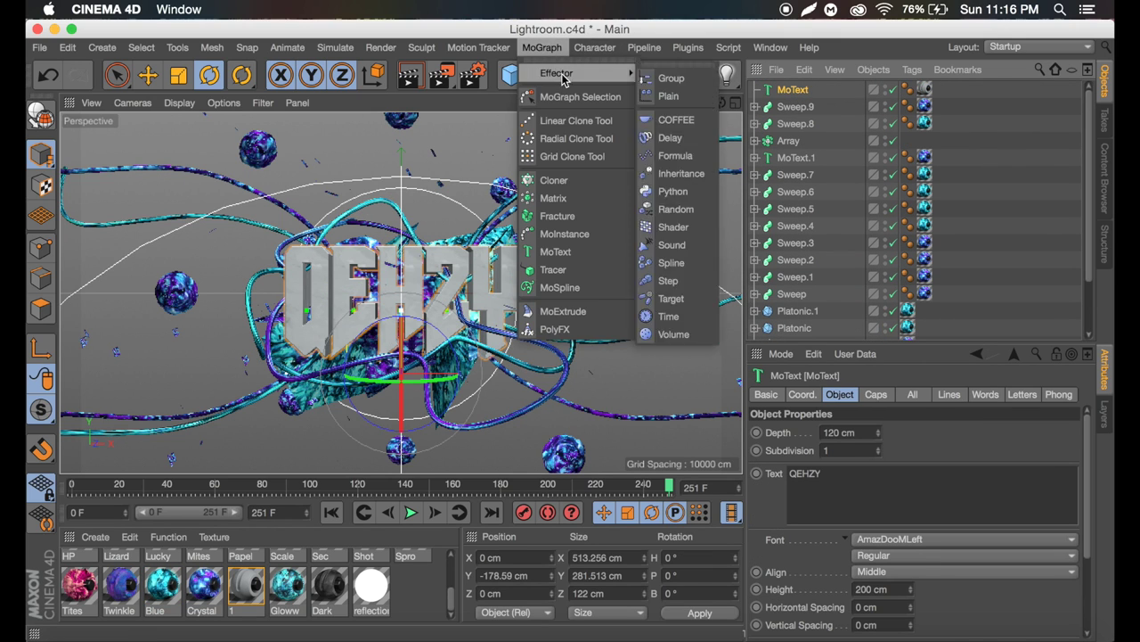
left_click(682, 209)
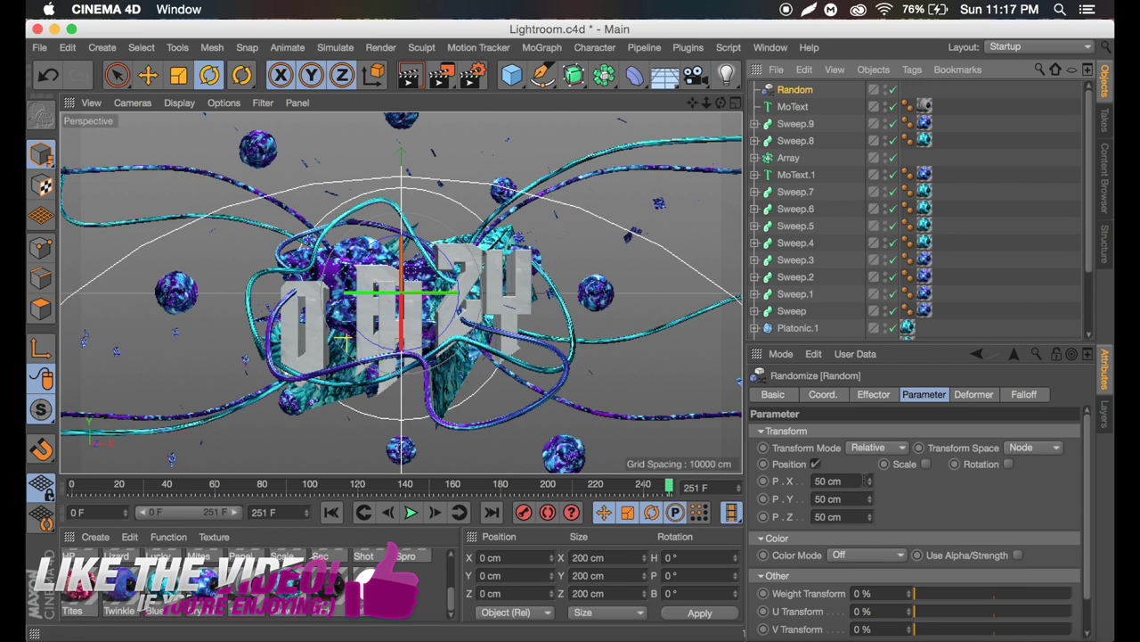
left_click(815, 464)
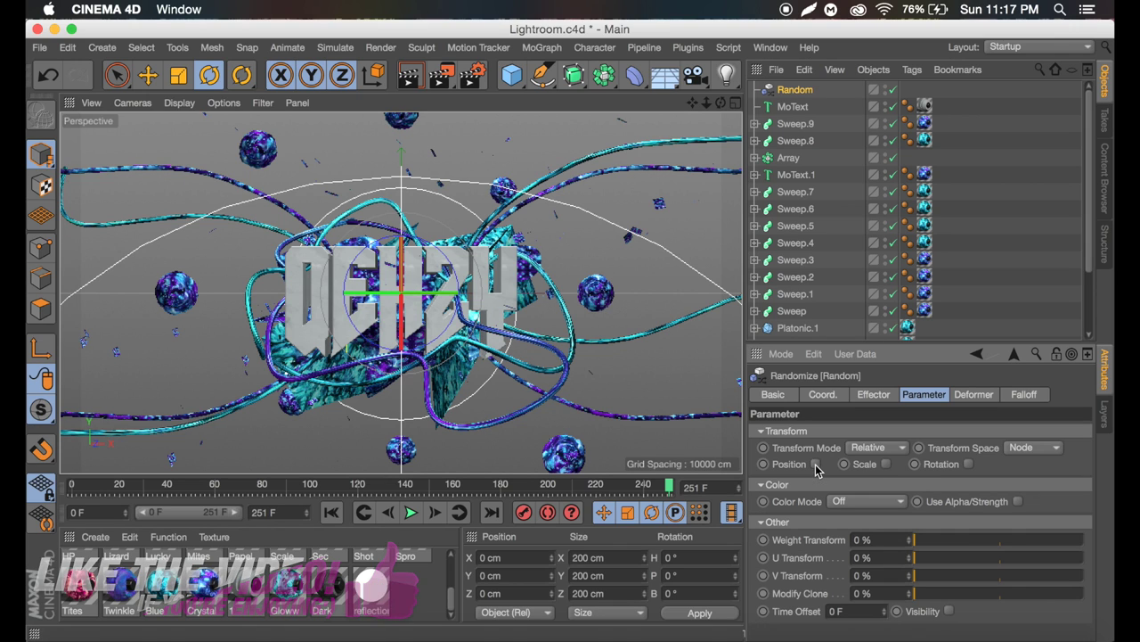
left_click(969, 464)
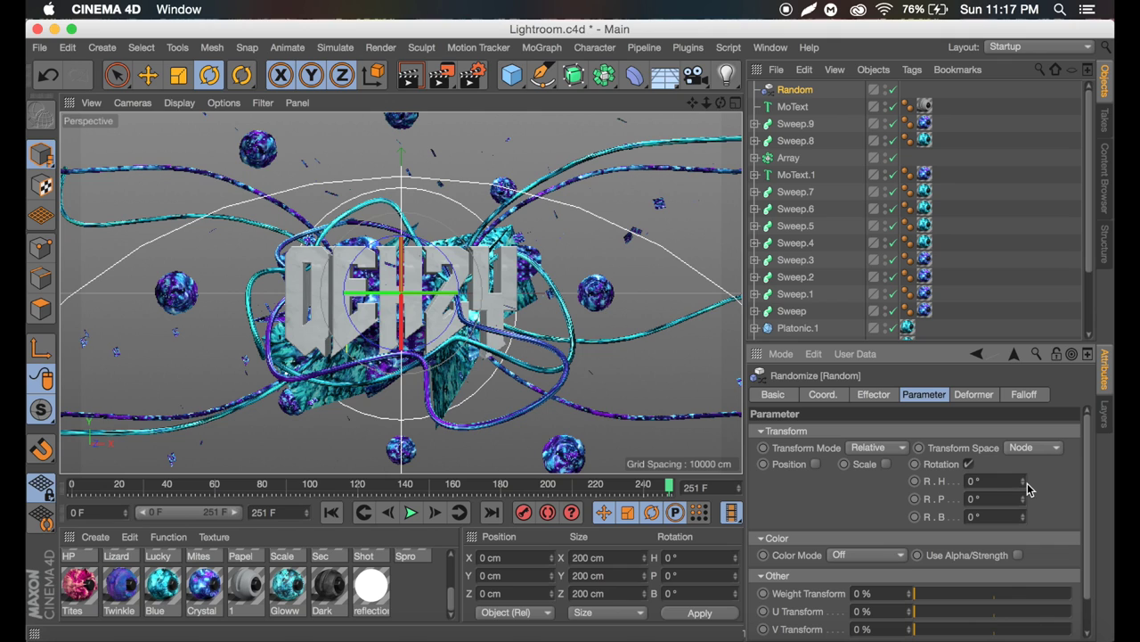
Set the Random effector's rotation to H 14°, P 8° and B 6°
left_click_drag(1026, 486, 1026, 473)
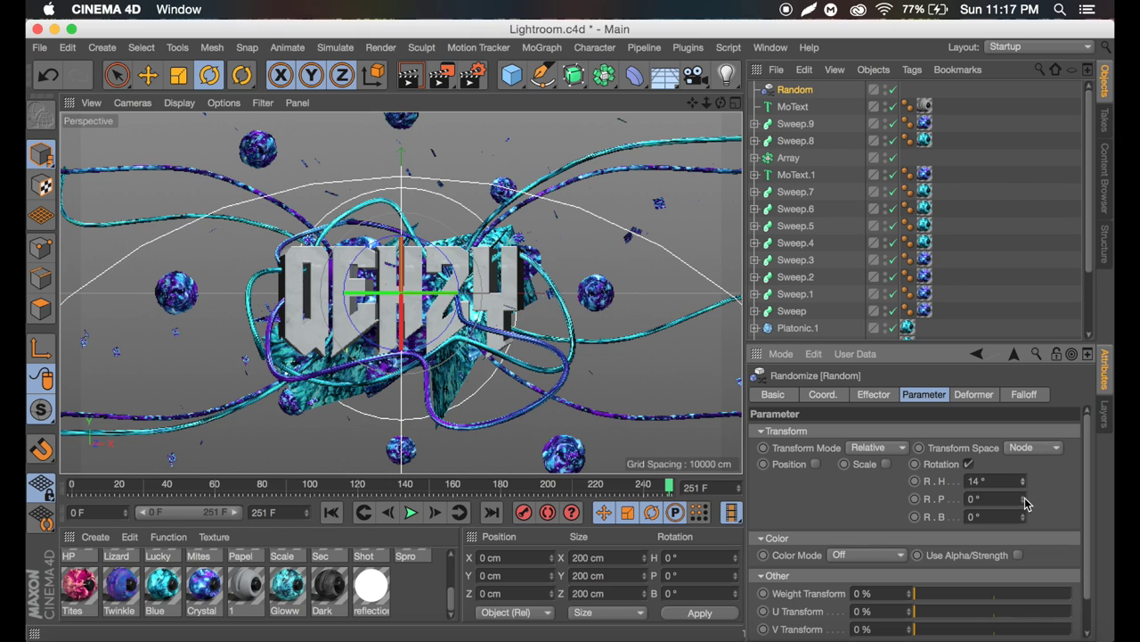
left_click_drag(1023, 498, 1023, 491)
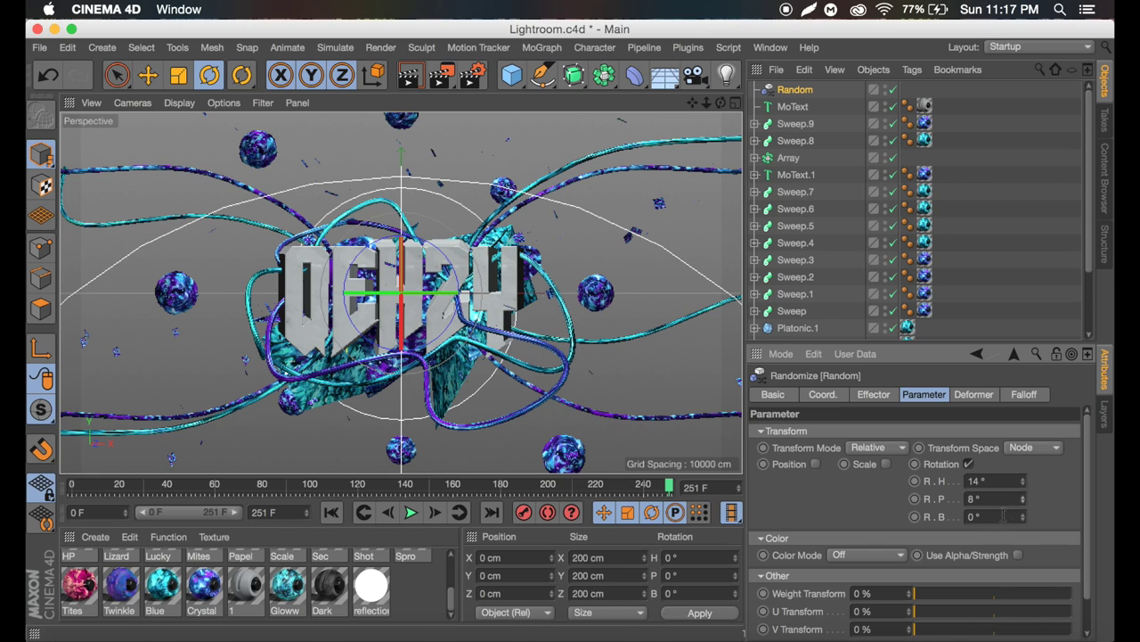
left_click_drag(1025, 518, 1025, 517)
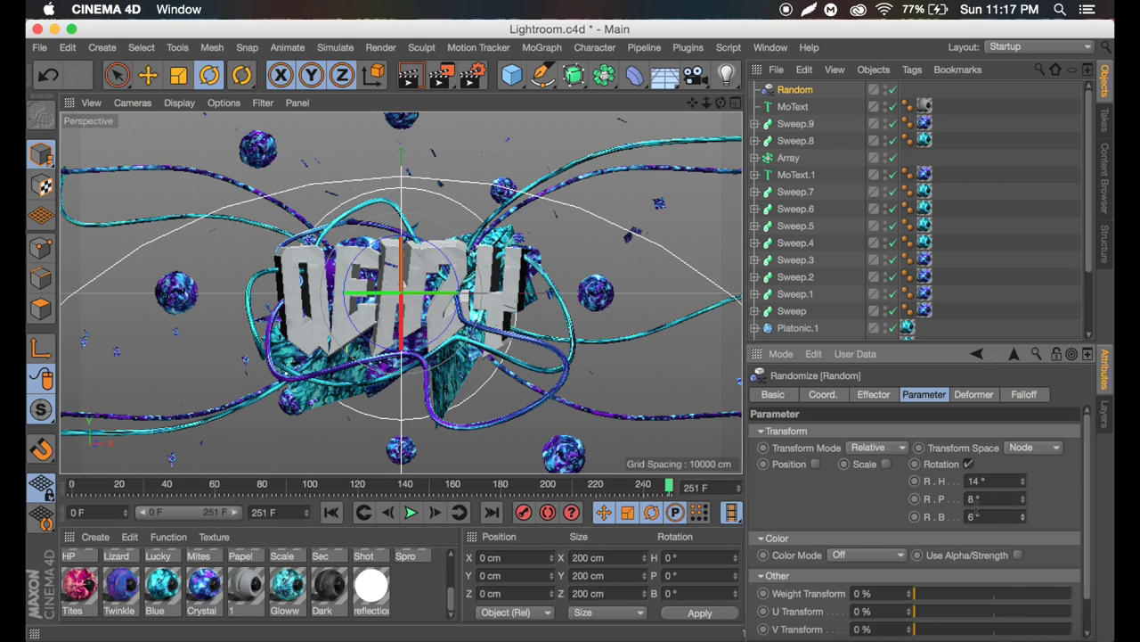
Enable position randomisation in the Random effector with X 6 cm, Y 6 cm and Z 9 cm, then deselect it
left_click(817, 464)
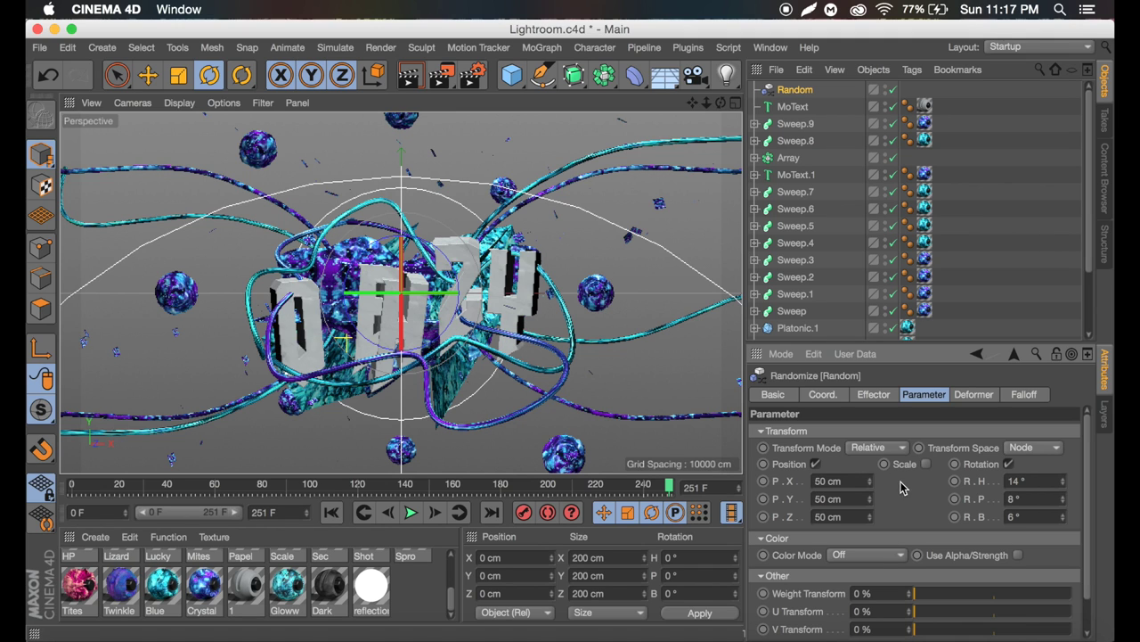
left_click_drag(872, 483, 871, 491)
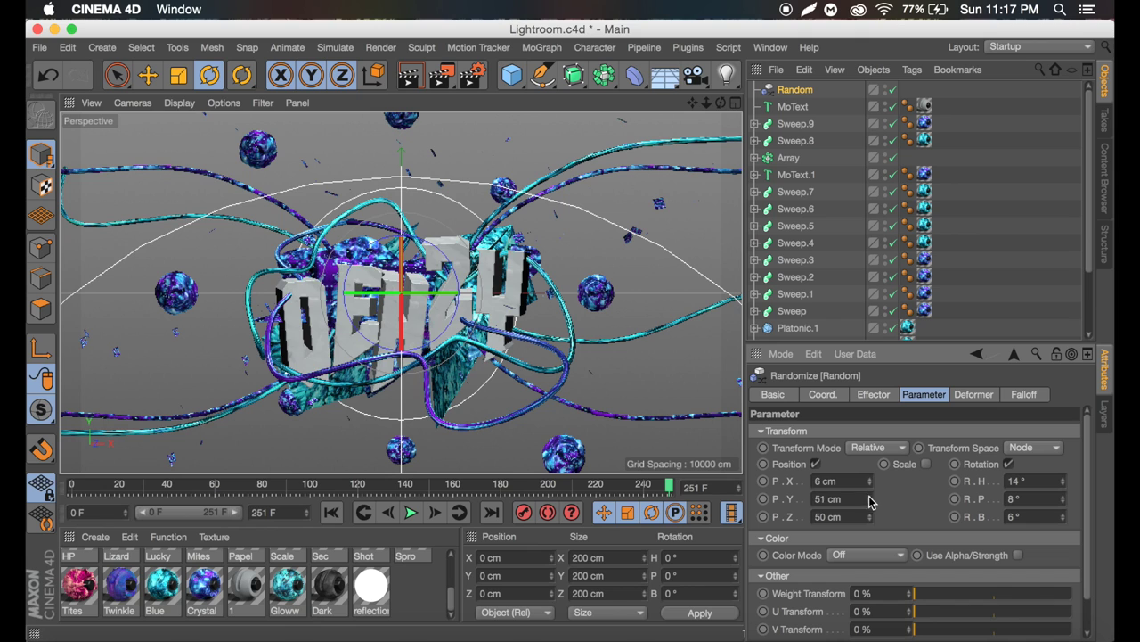
left_click_drag(870, 500, 869, 524)
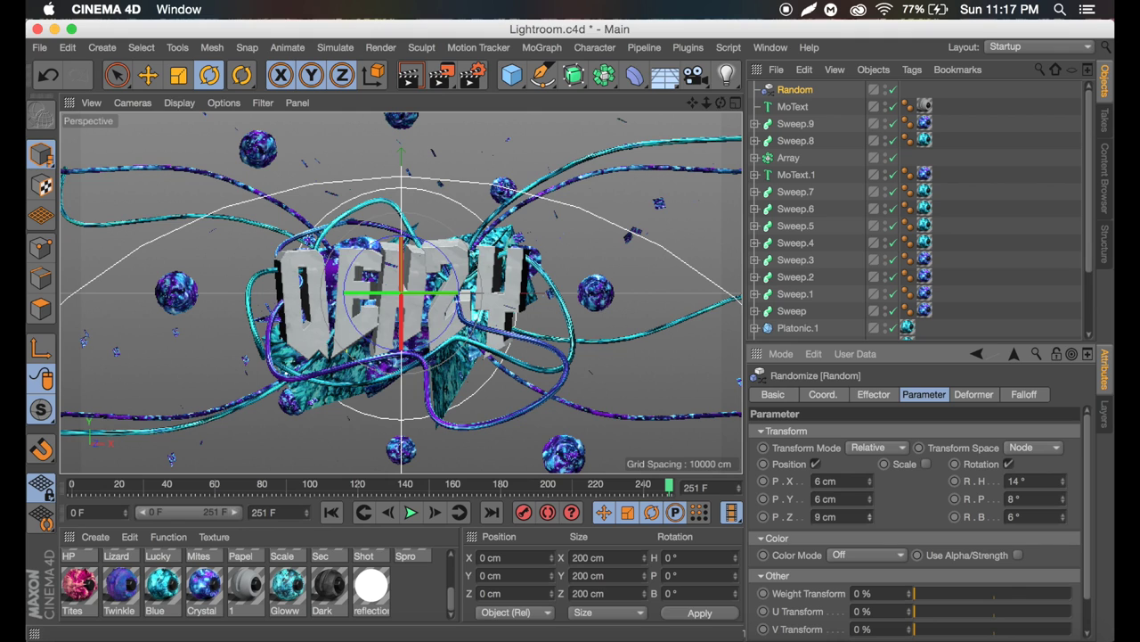
left_click(1008, 200)
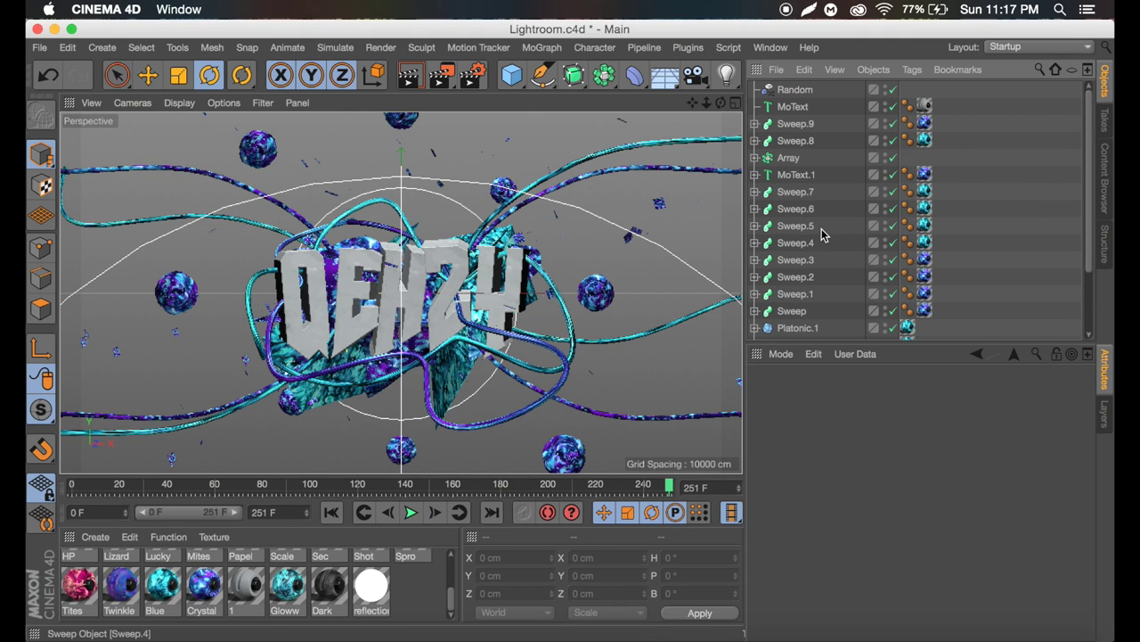
Duplicate the main MoText and nest the copy inside a new Atom Array at the top of the object list
left_click(798, 111)
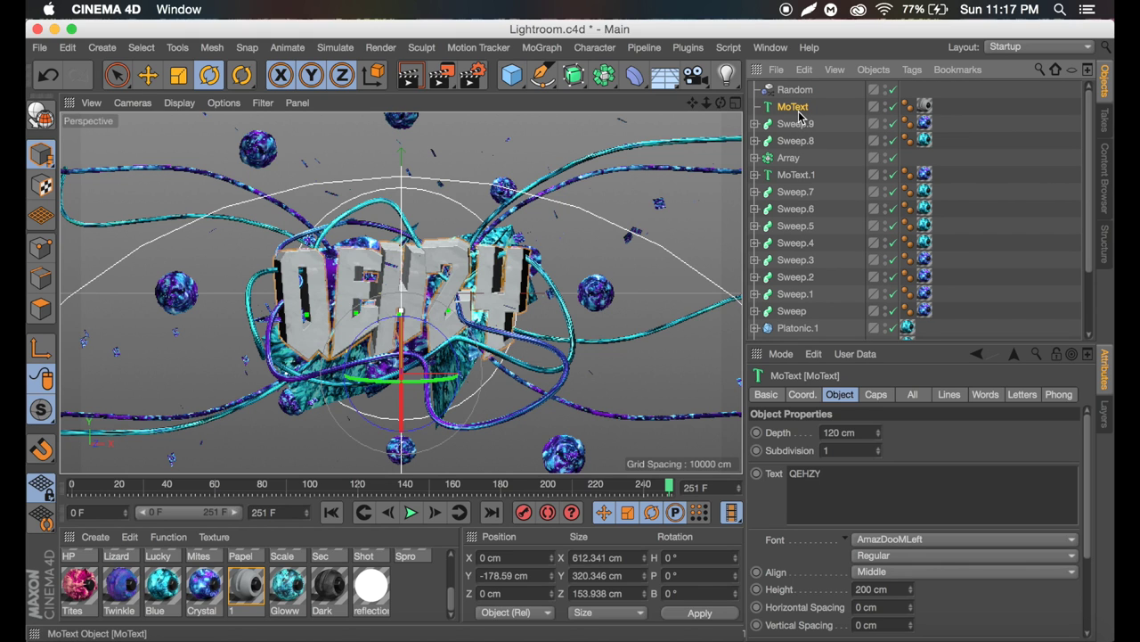
key("super+c")
key("super+v")
left_click_drag(604, 75, 798, 92)
left_click(801, 90)
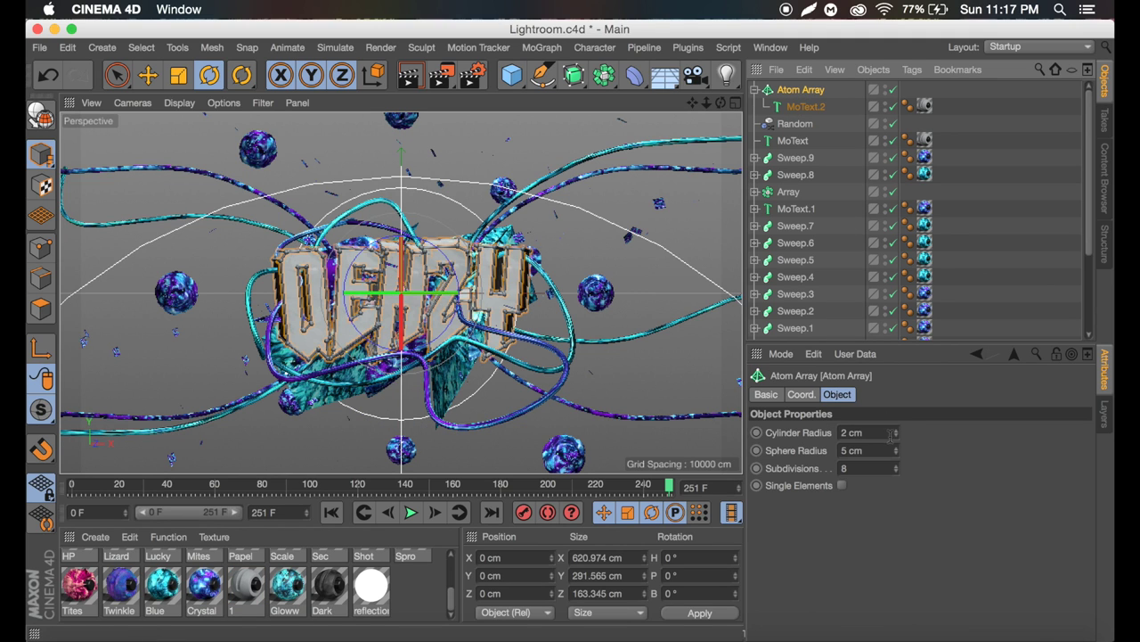
Set both the sphere radius and the cylinder radius of the Atom Array to 1 cm
double_click(845, 450)
type("1")
key("shift+Tab")
type("1")
key("Return")
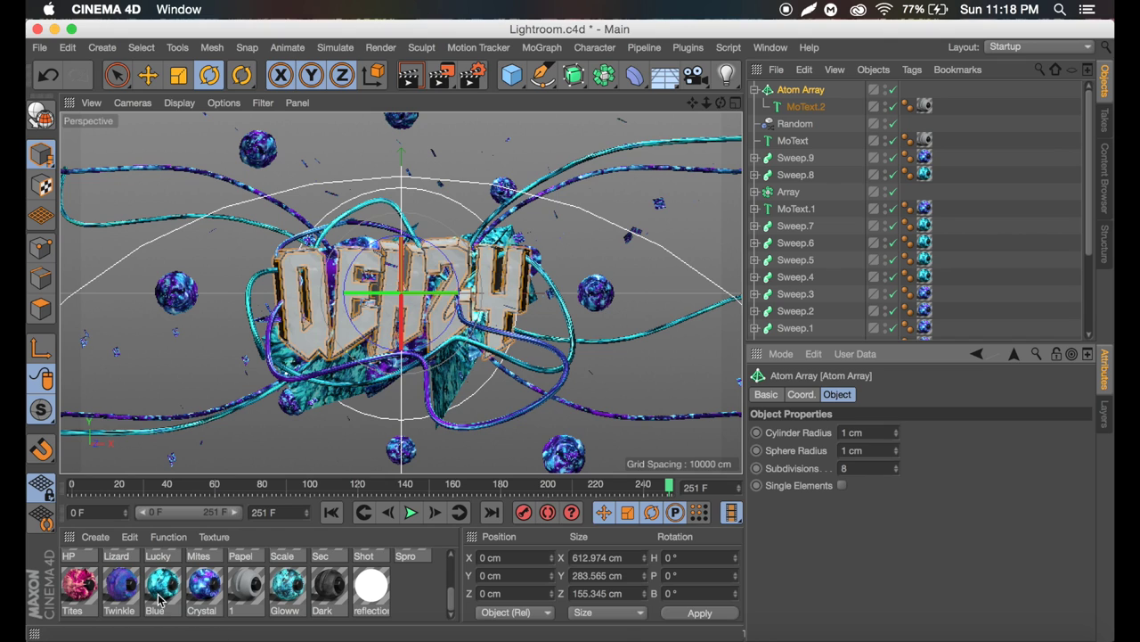
Apply the Crystal material to the Atom Array with Cubic projection
left_click_drag(200, 588, 802, 92)
left_click(894, 467)
left_click(881, 538)
left_click(857, 538)
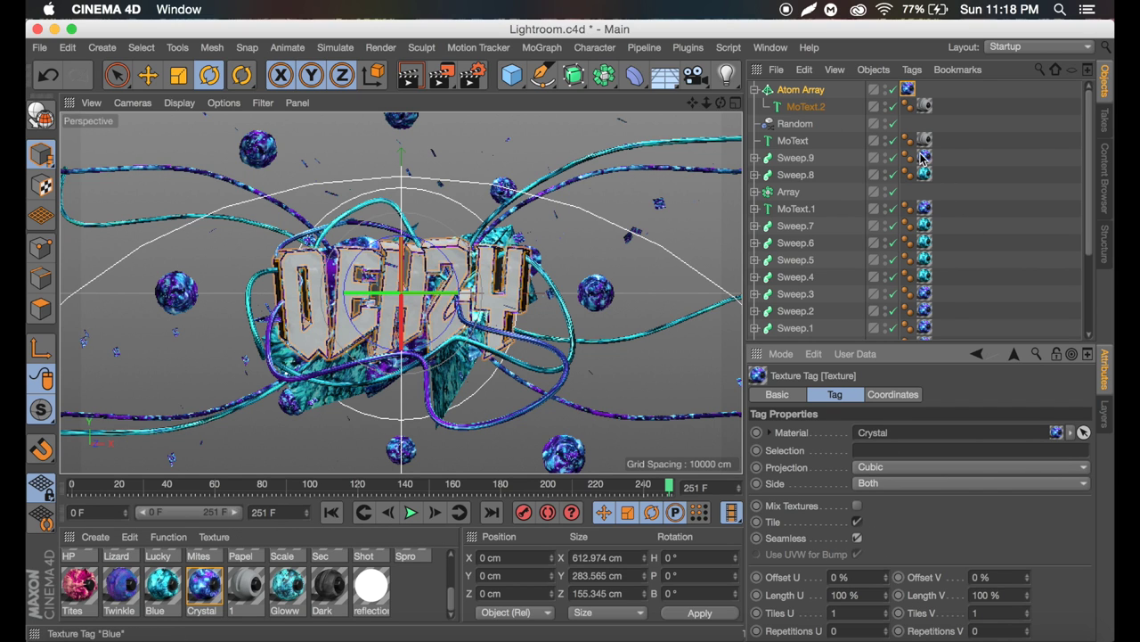
Rotate the Atom Array to about H -10.9°, P -10.3°, B -1.8°, and outside the camera view shift it to about 20.9 cm in Z
left_click(802, 90)
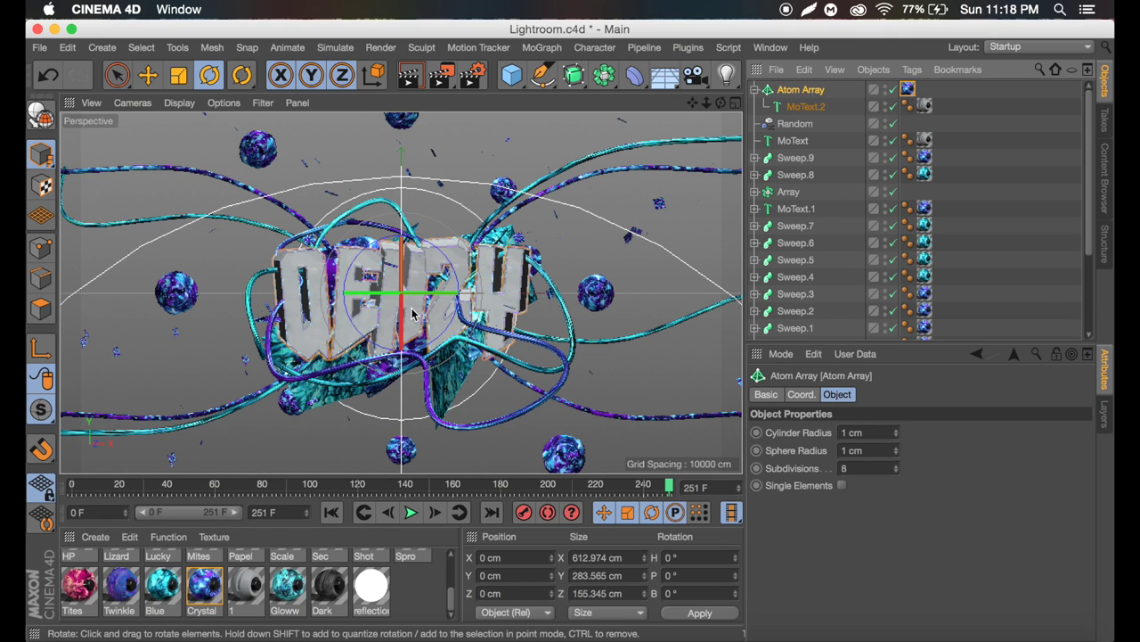
mouse_move(425, 286)
left_mouse_down()
mouse_move(423, 301)
mouse_move(407, 294)
left_mouse_up()
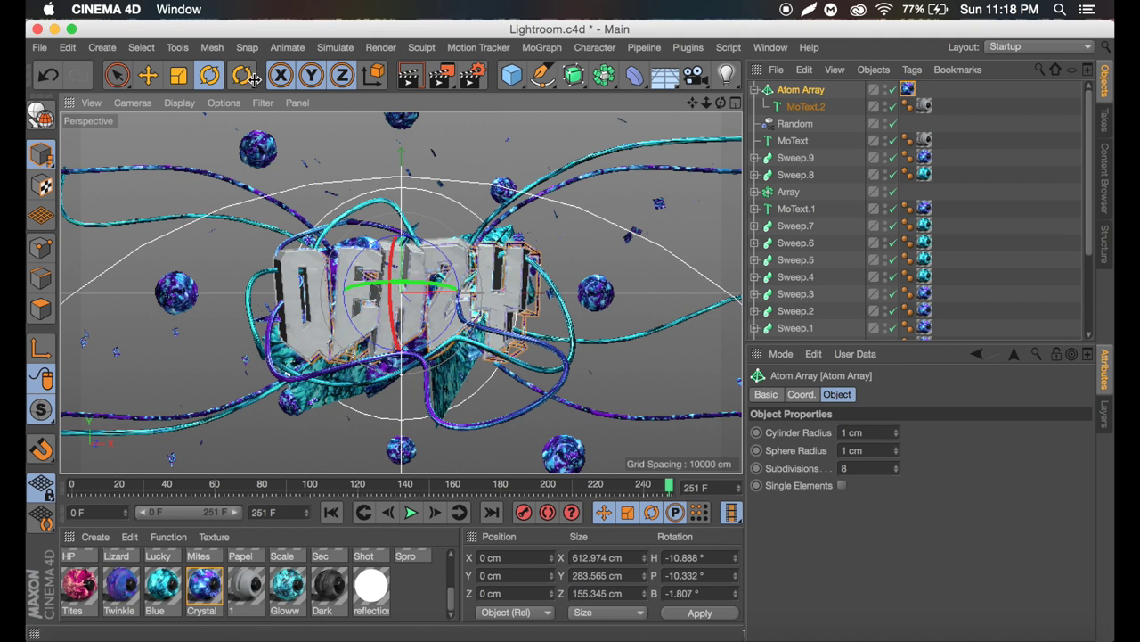
left_click(147, 75)
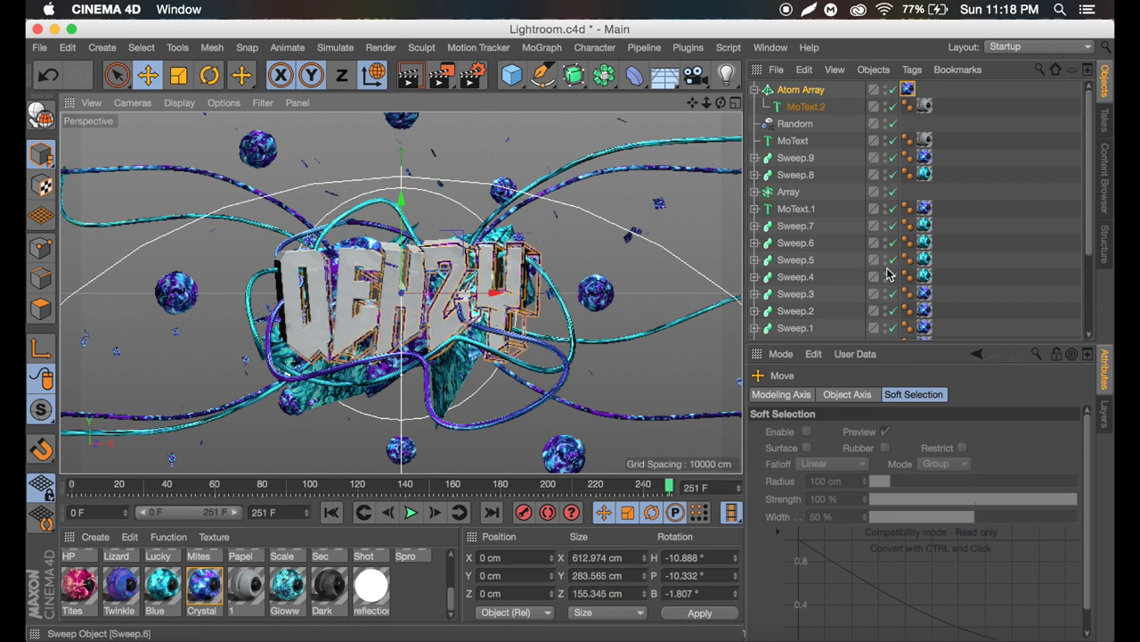
scroll(957, 240, "down", 3)
left_click(893, 313)
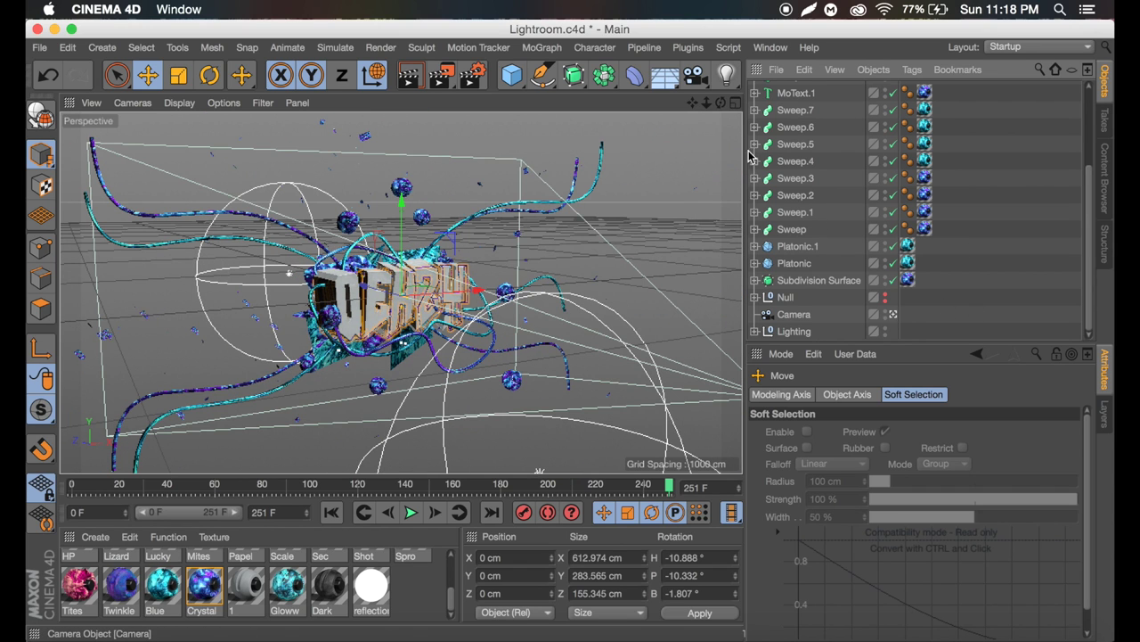
left_click_drag(365, 296, 367, 286)
Duplicate the Atom Array, rotate the copy to about H 4.7°, P -10.4°, B 1°, and move it to about -45.7 cm in X
scroll(827, 123, "up", 3)
left_click(805, 91)
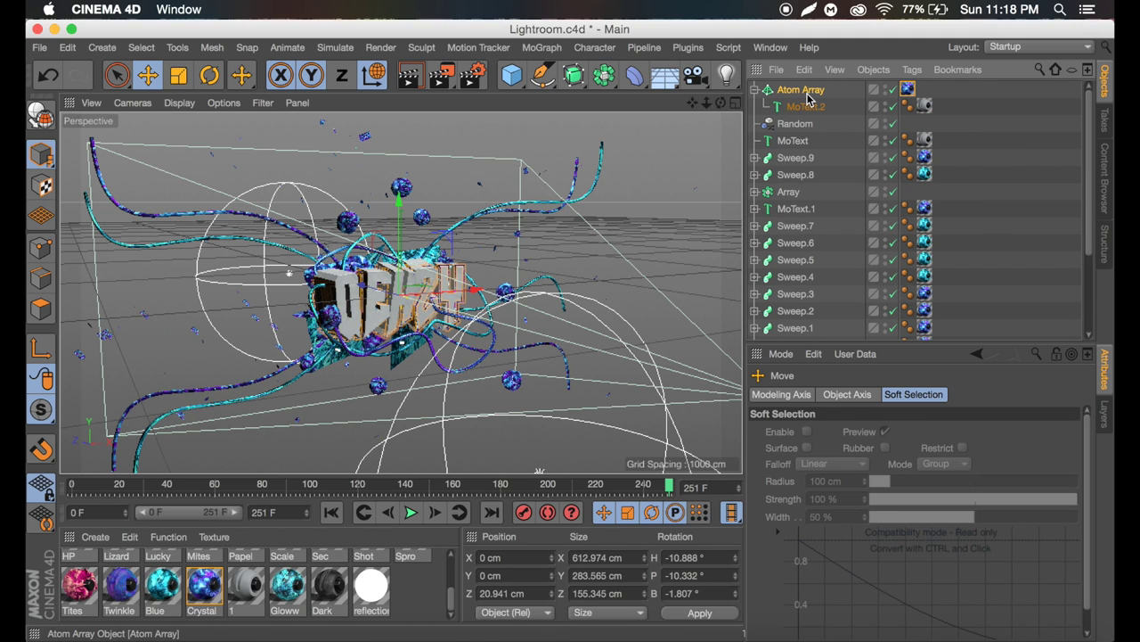
key("super+c")
key("super+v")
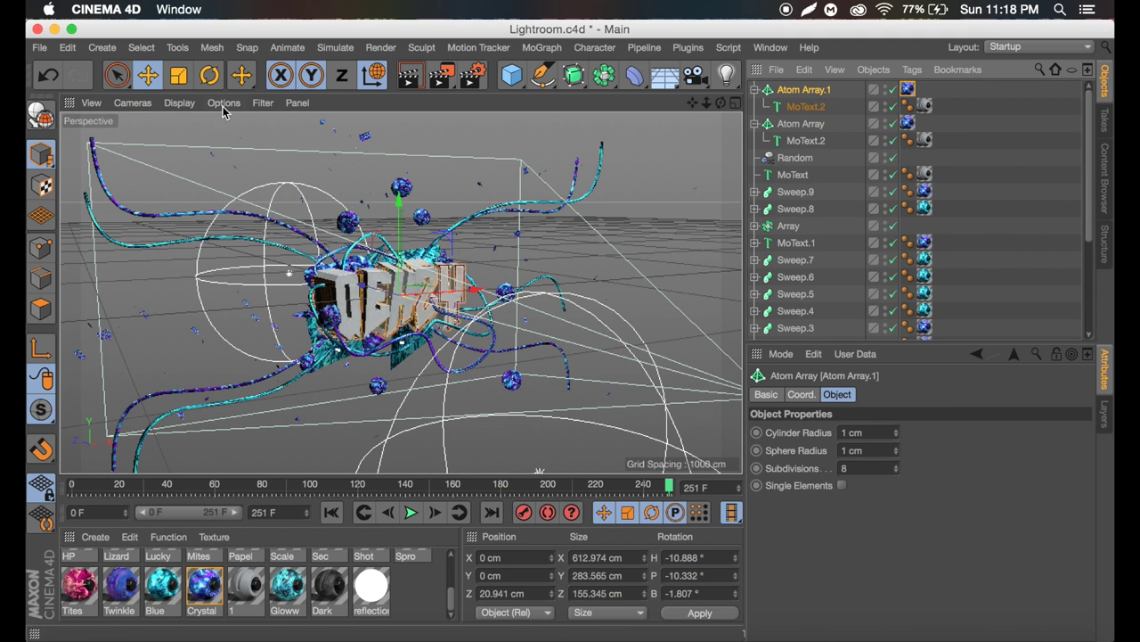
left_click(210, 75)
left_click_drag(374, 296, 472, 303)
key("e")
Return to the scene camera's view, deselect everything and render the active view
scroll(936, 267, "down", 5)
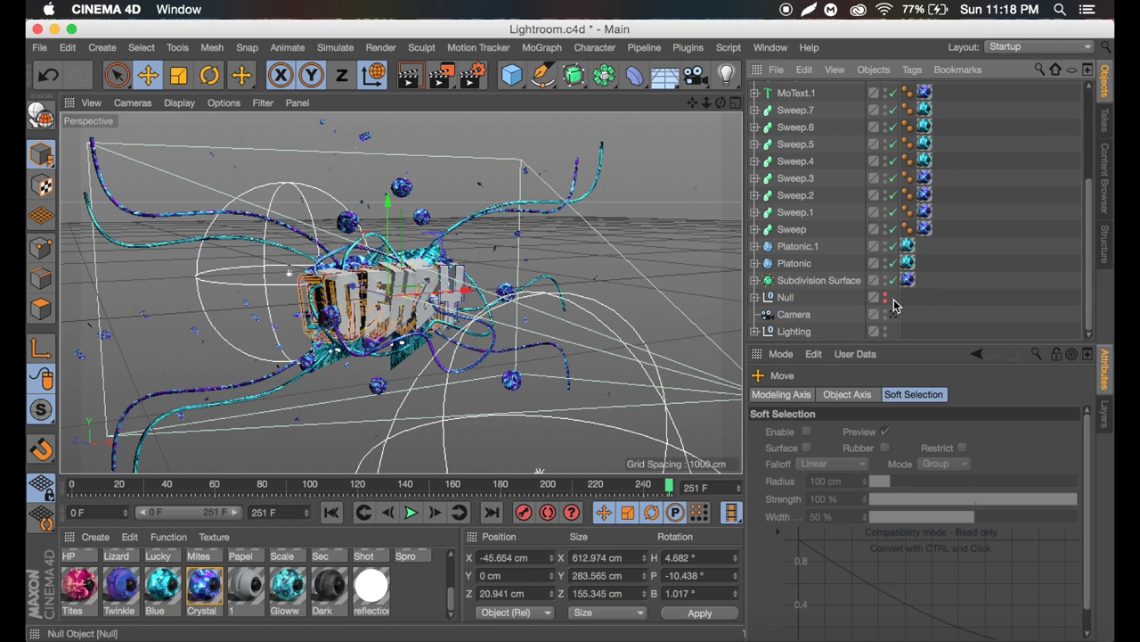
left_click(894, 315)
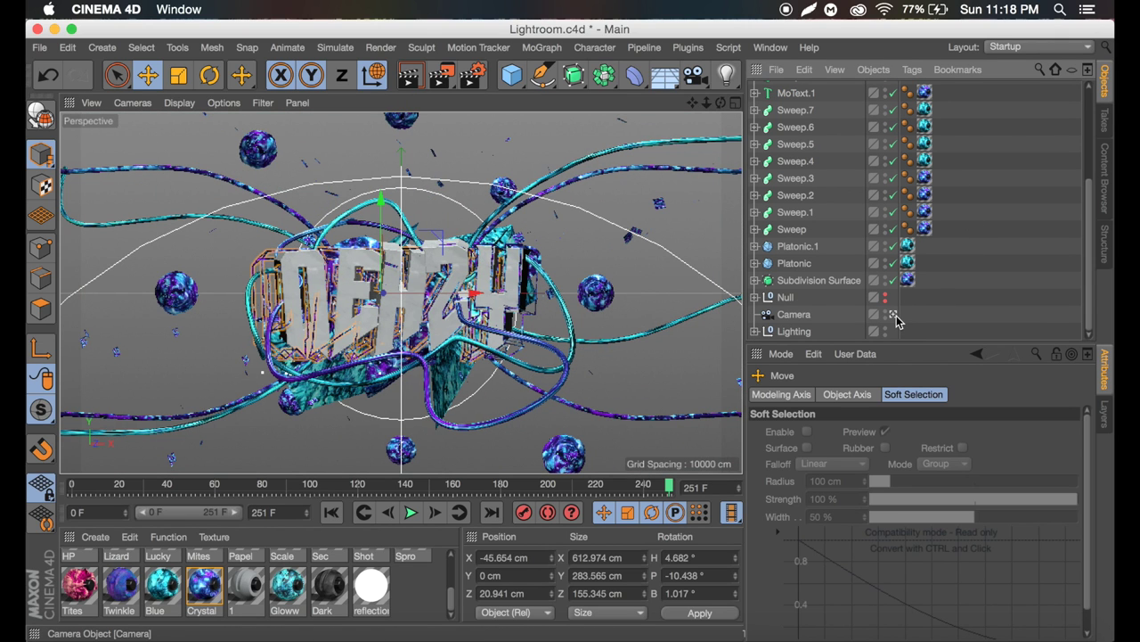
left_click(983, 256)
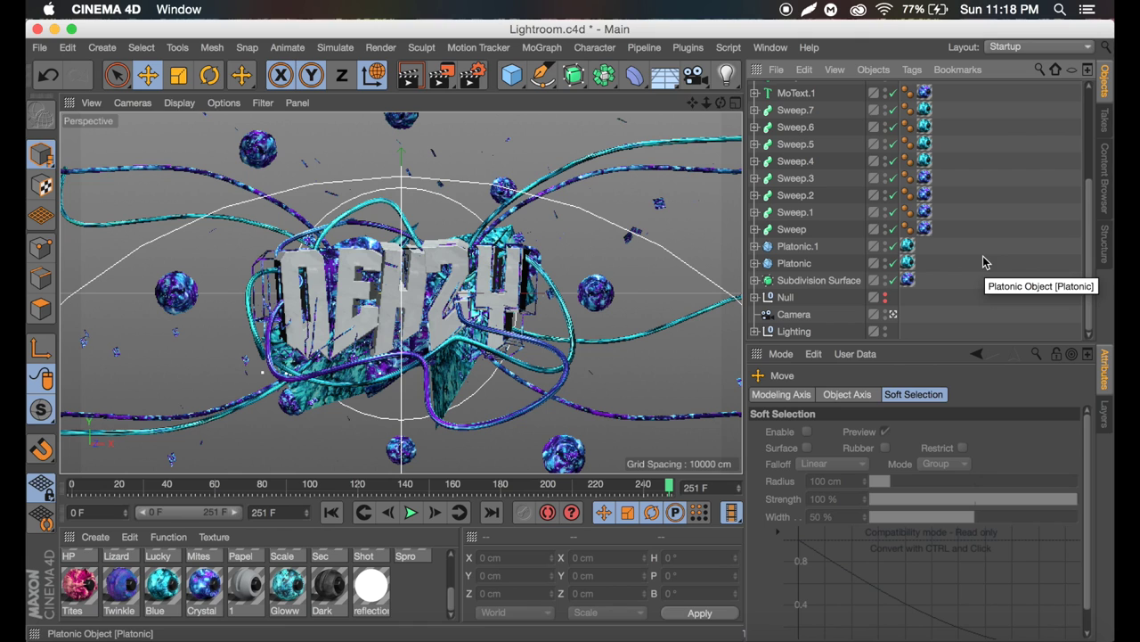
left_click(415, 80)
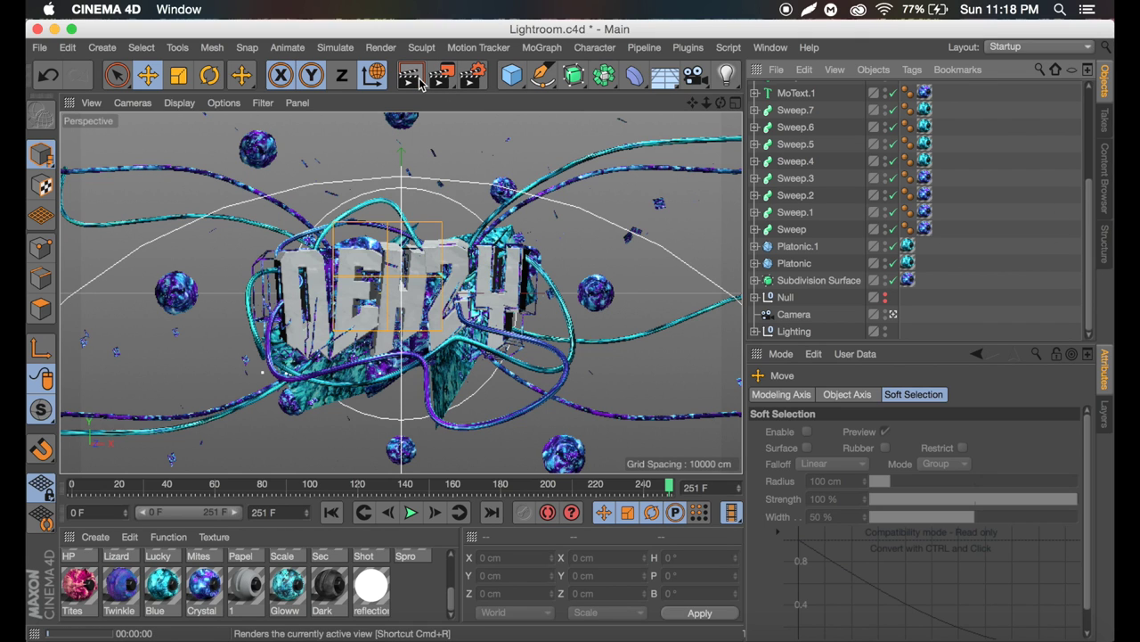